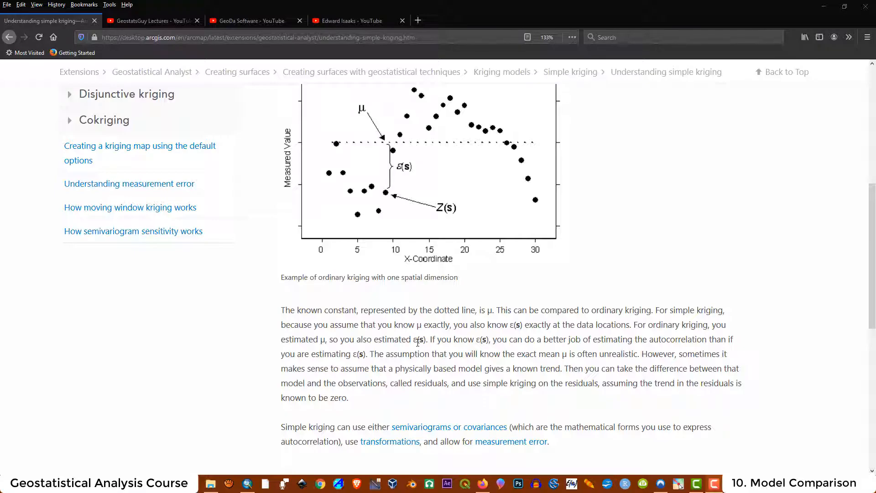
- Highlight 'known' in the simple kriging help text, then return to the ArcMap groundwater map
scroll(350, 376, "down", 3)
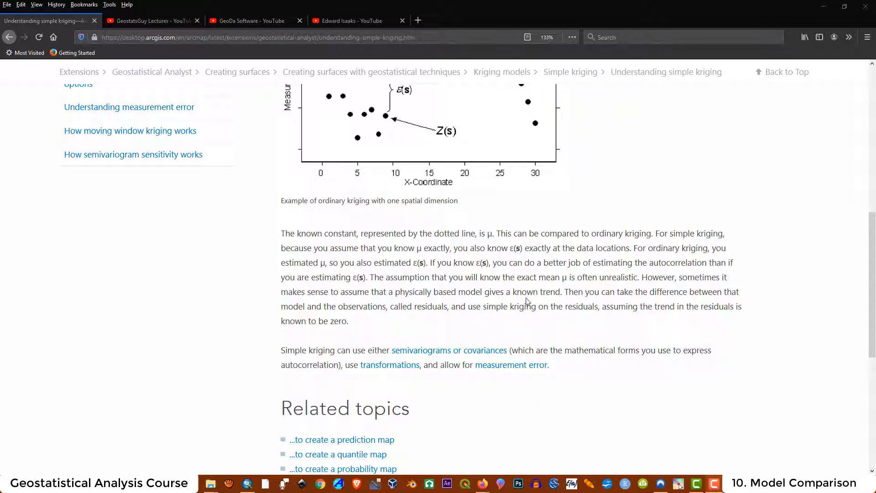
scroll(499, 308, "up", 10)
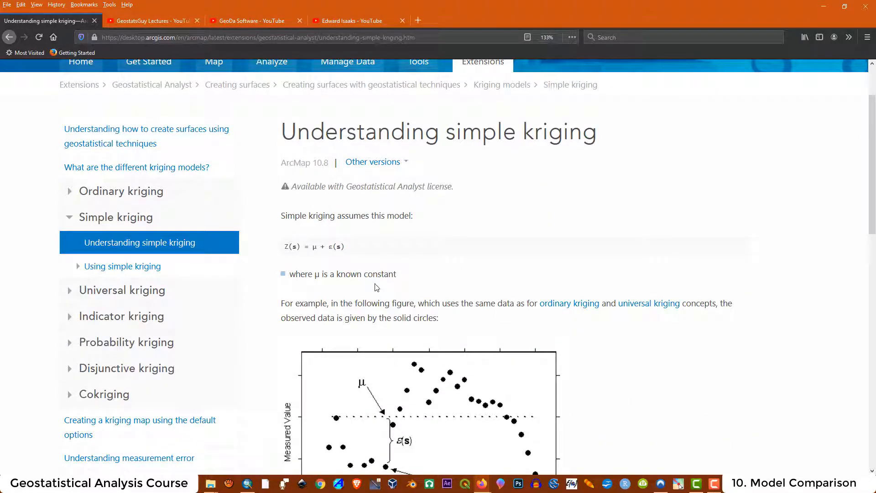
double_click(361, 275)
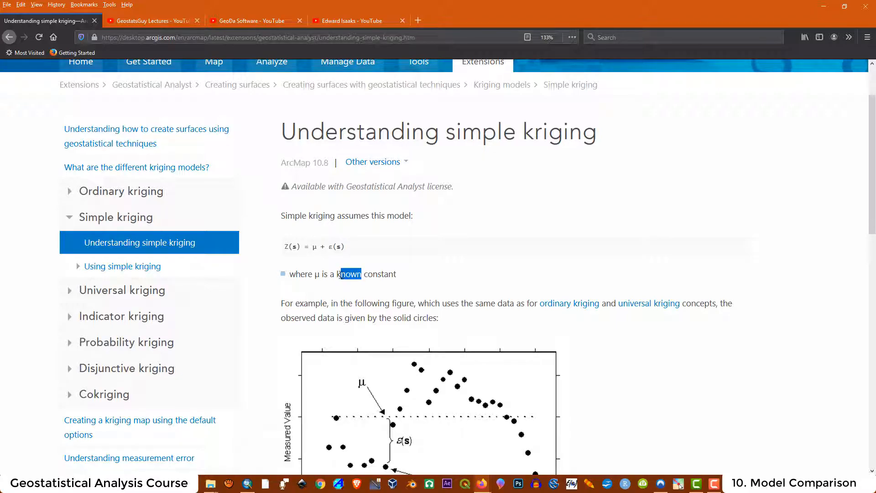
left_click_drag(397, 276, 364, 275)
scroll(499, 284, "down", 1)
scroll(498, 283, "down", 10)
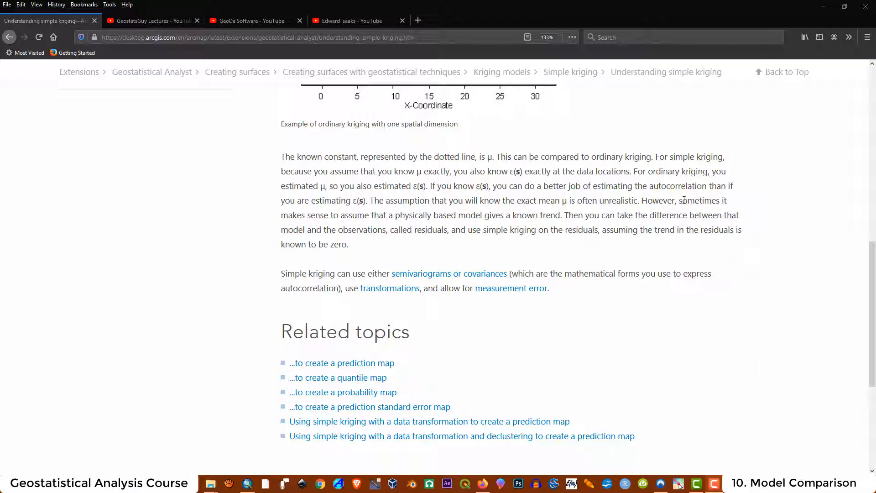
left_click(247, 484)
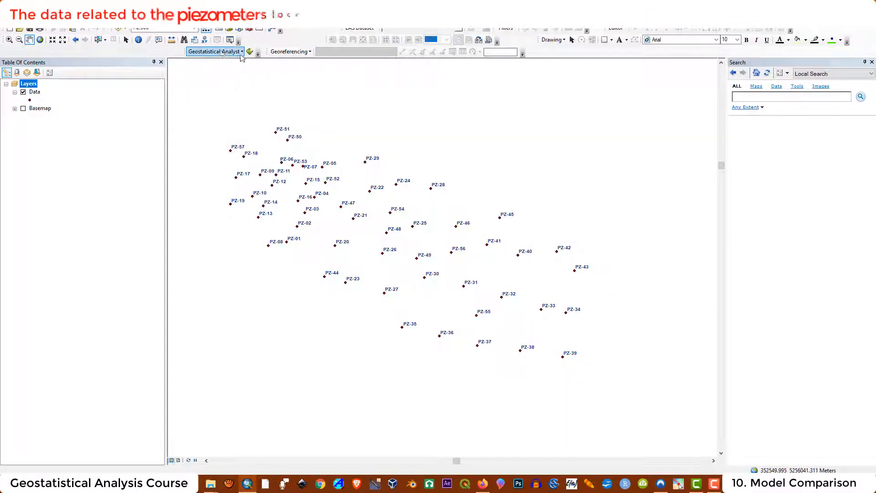
- Chart a histogram of the Data layer's gw values, then return to the simple kriging help page
left_click(211, 52)
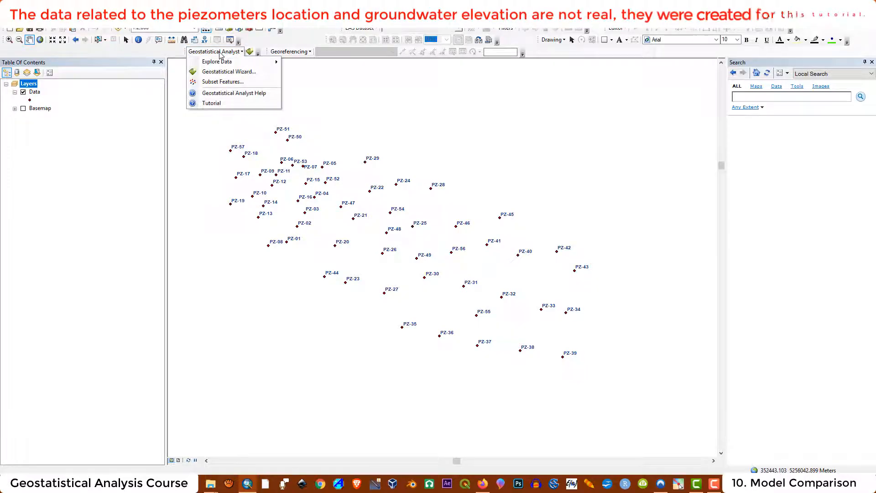
mouse_move(222, 64)
left_click(310, 63)
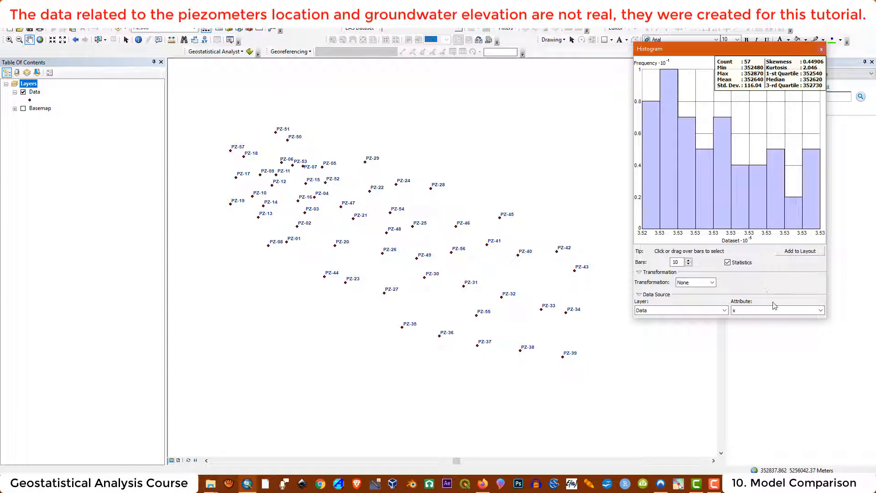
left_click(785, 315)
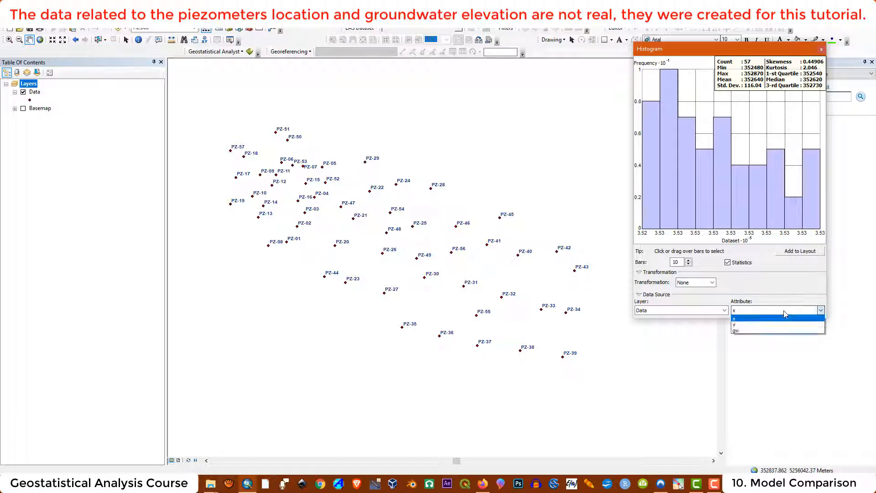
left_click(750, 336)
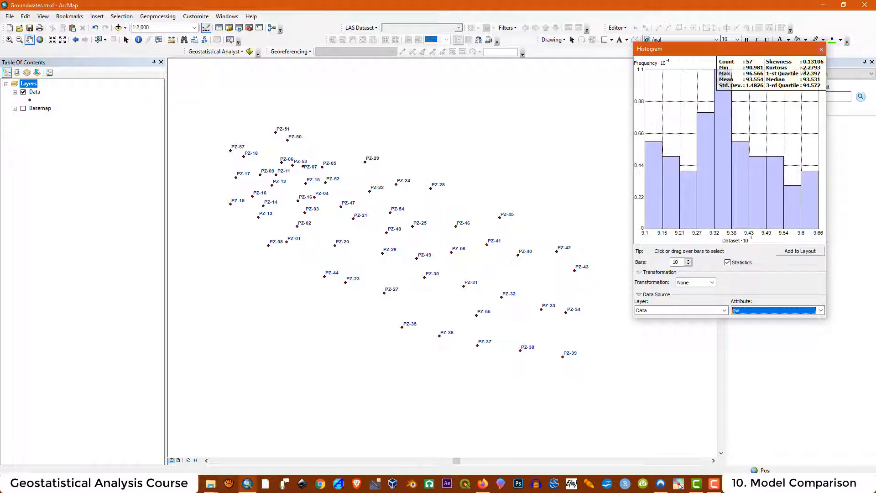
left_click(521, 289)
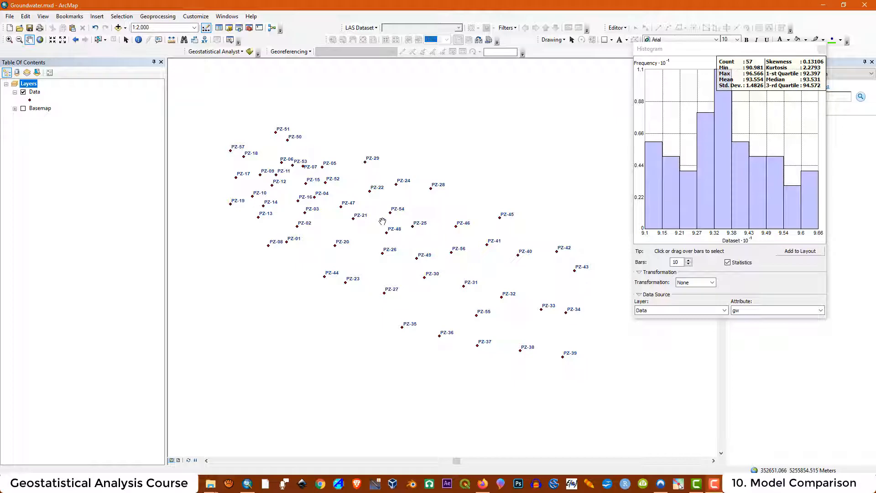
left_click(483, 484)
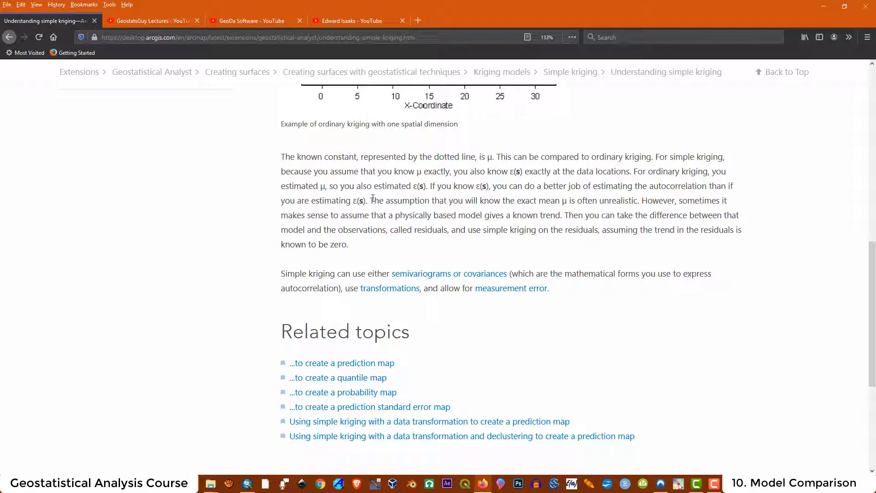
- Select the sentence saying an exactly known mean μ is often unrealistic, then minimize the browser
left_click_drag(370, 200, 642, 201)
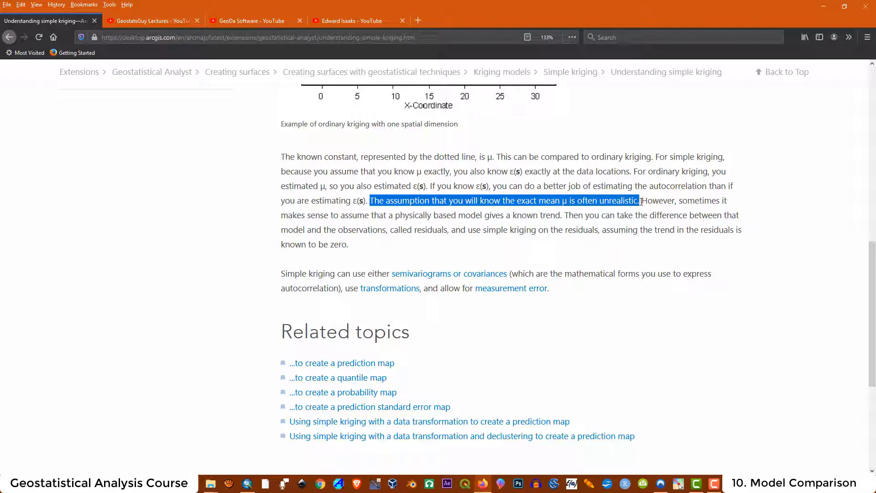
left_click(825, 6)
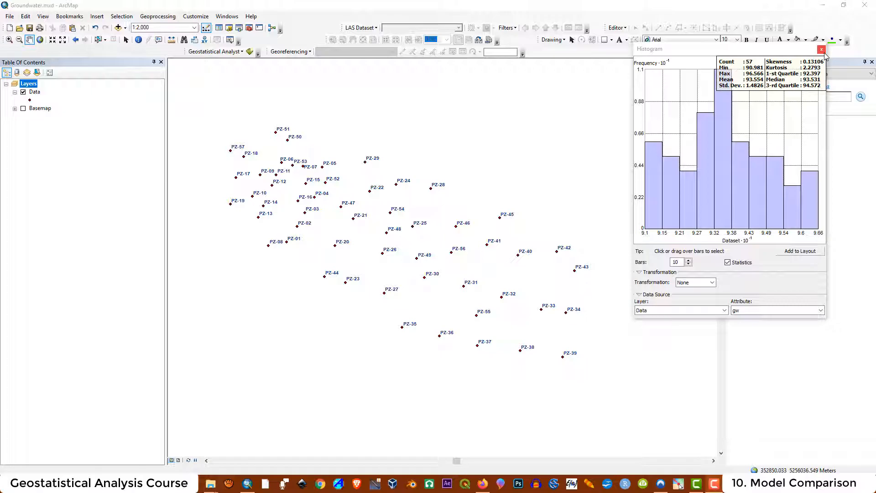
- Close the histogram and start the Geostatistical Wizard with Kriging/CoKriging set to Simple kriging
left_click(822, 49)
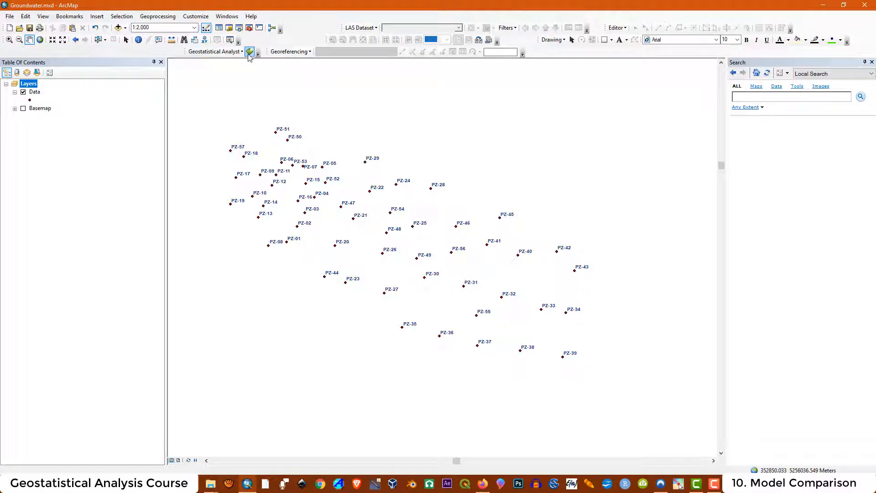
left_click(242, 52)
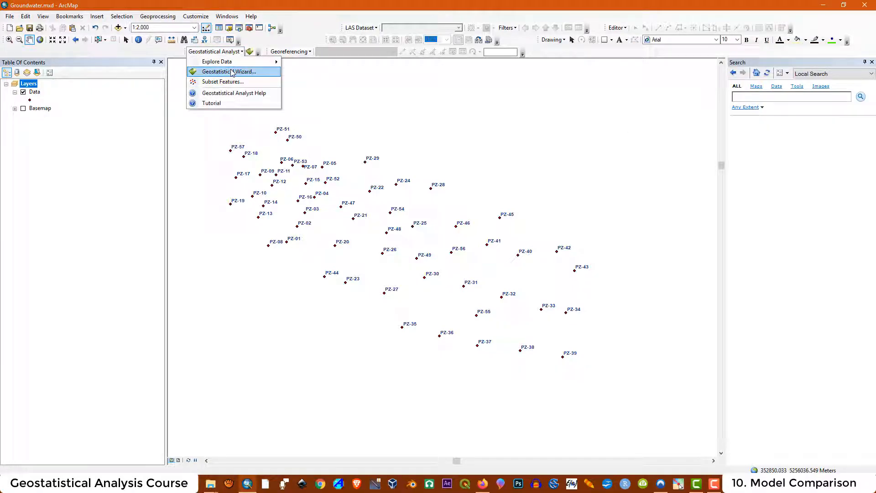
left_click(232, 71)
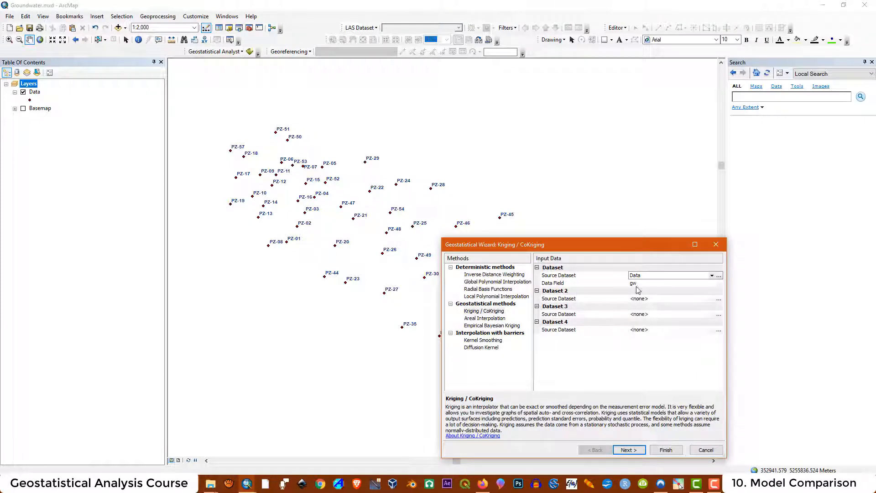
left_click(485, 311)
left_click(628, 450)
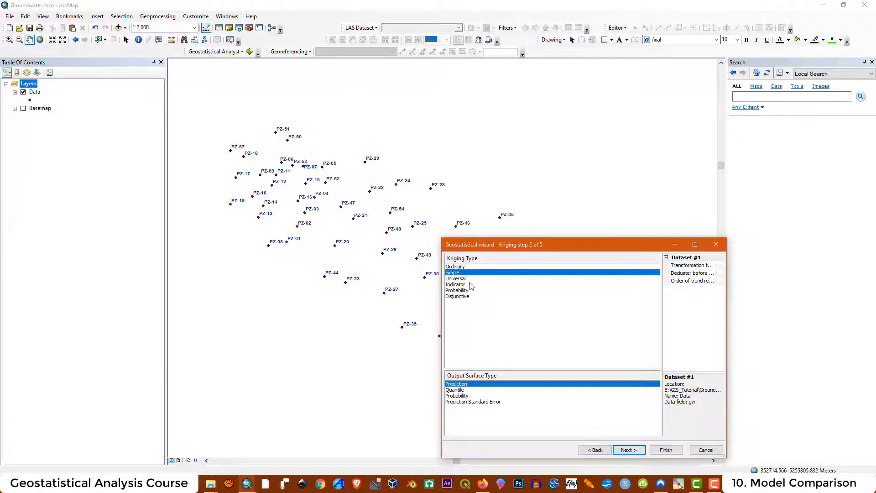
left_click(454, 274)
left_click(696, 245)
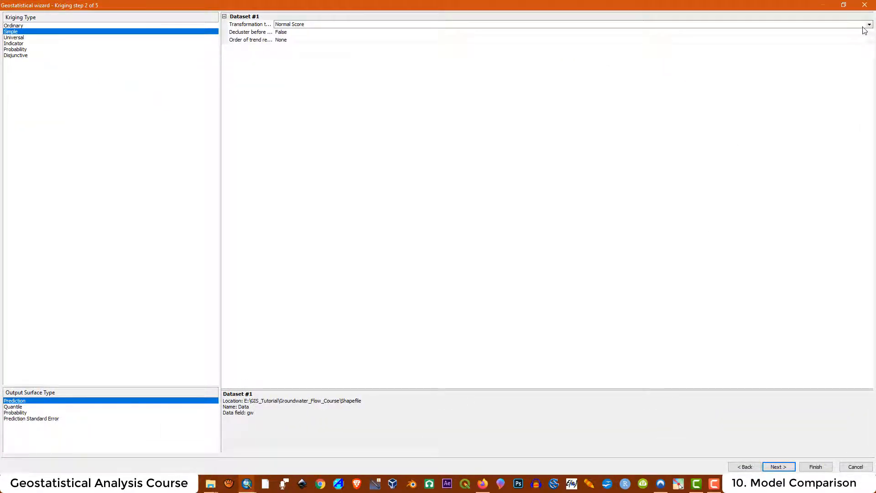
- Apply a Log transformation, check the mean 4.538412385422107, then switch to Ordinary kriging with Log
left_click(870, 25)
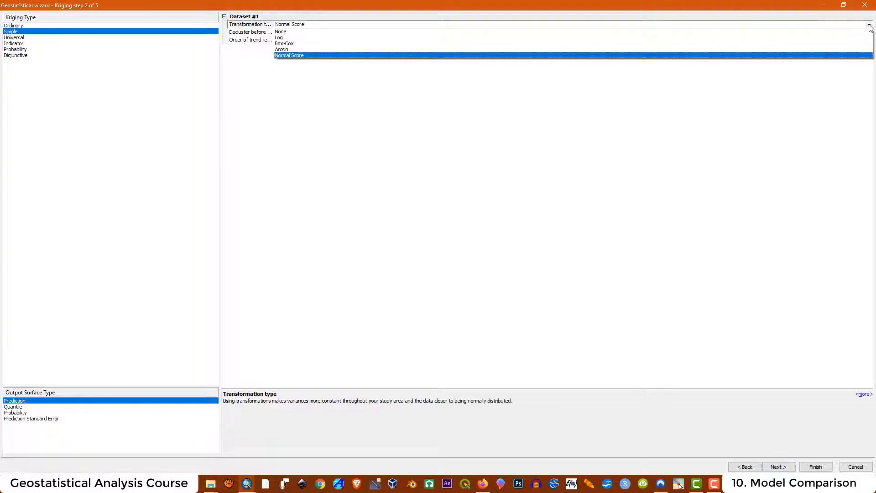
left_click(283, 38)
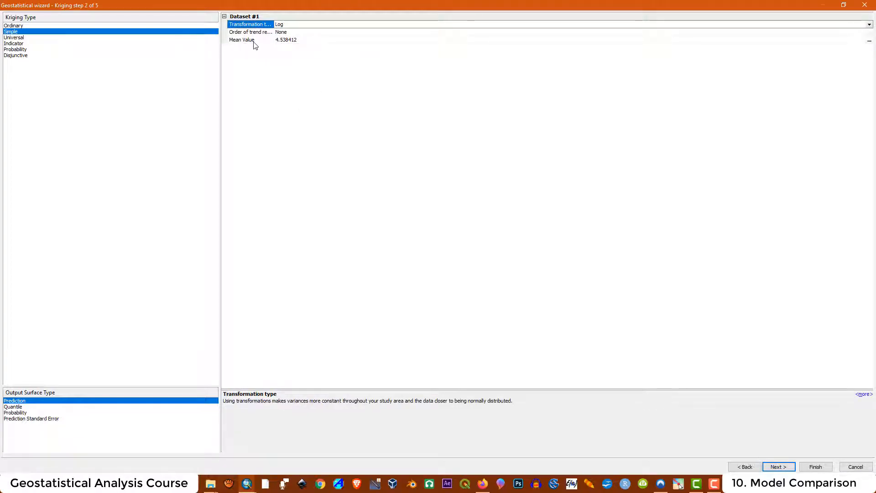
left_click(292, 40)
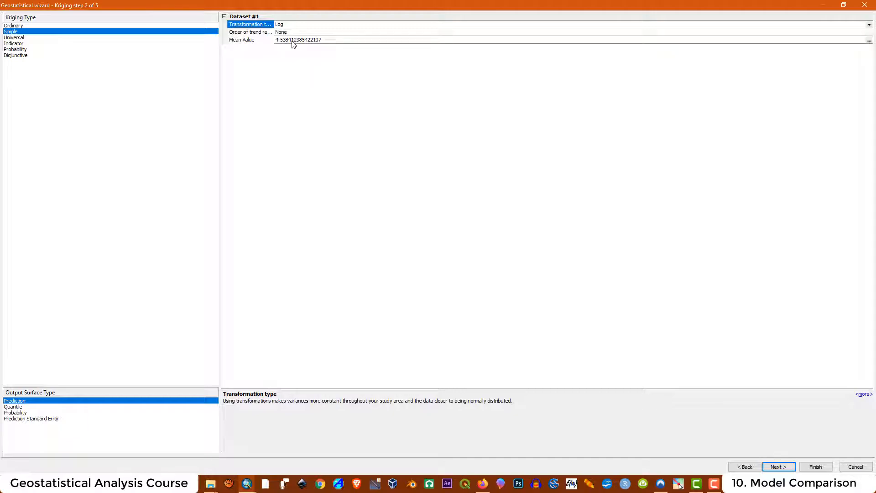
left_click(23, 26)
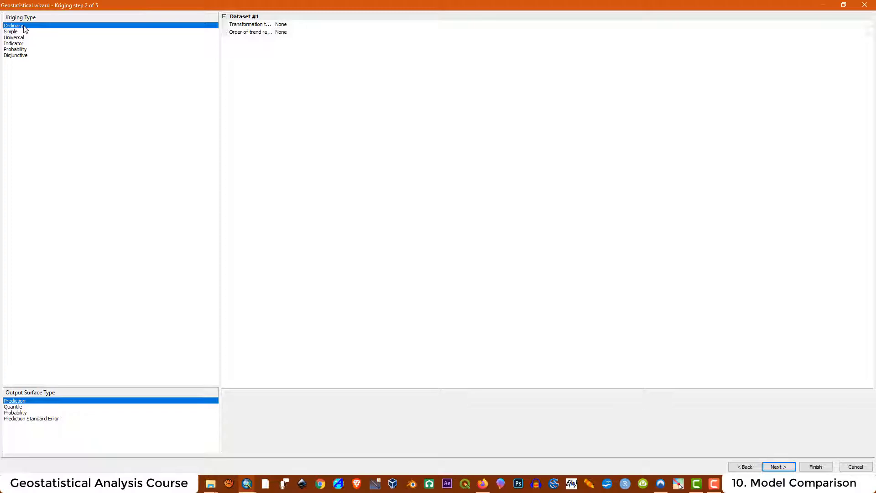
left_click(299, 25)
left_click(300, 24)
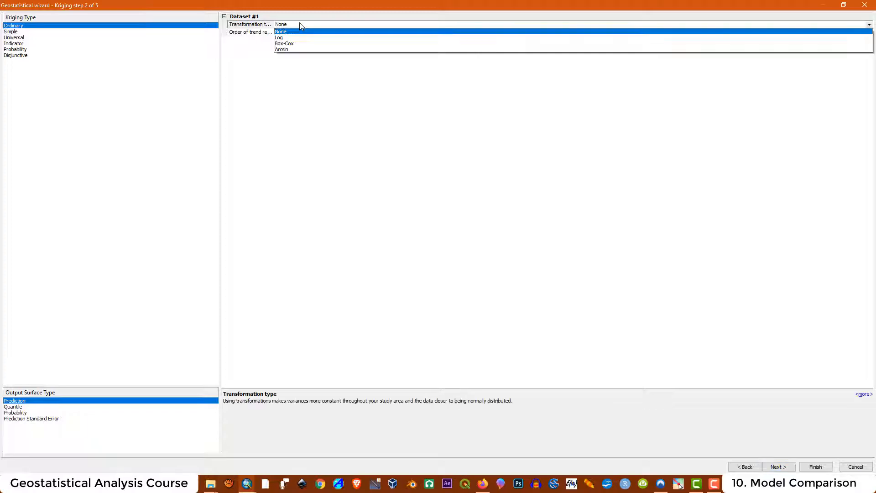
left_click(281, 38)
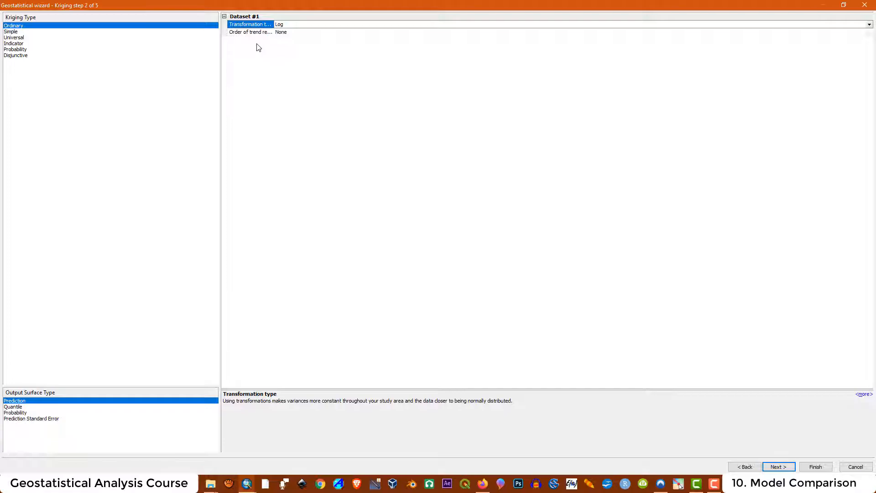
- Toggle between Simple and Ordinary kriging to compare, ending on Ordinary, then return to the help page
left_click(20, 34)
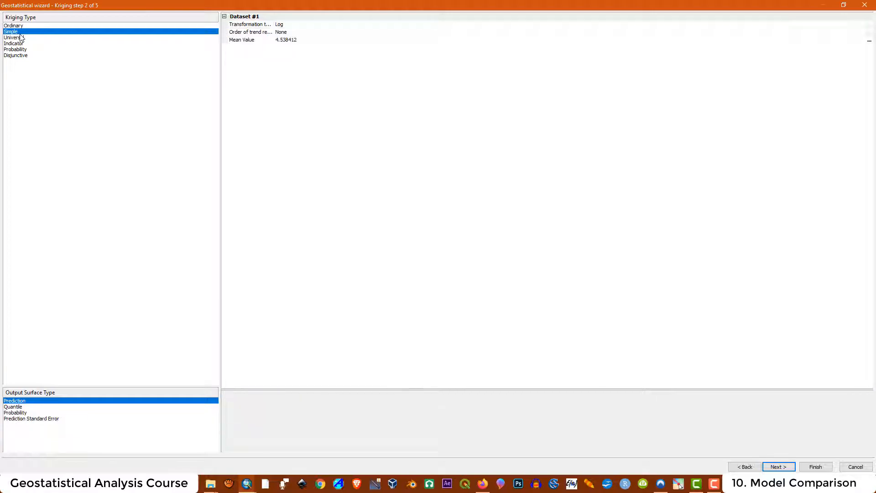
left_click(18, 25)
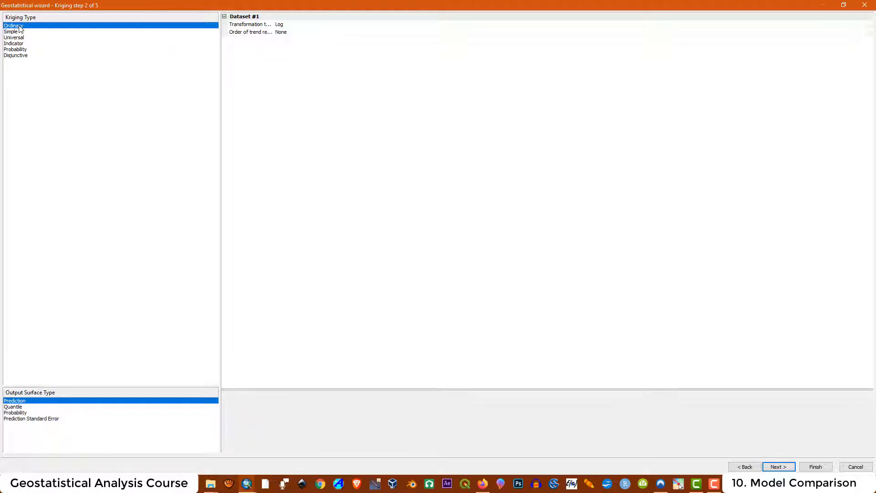
left_click(17, 29)
left_click(17, 26)
left_click(17, 32)
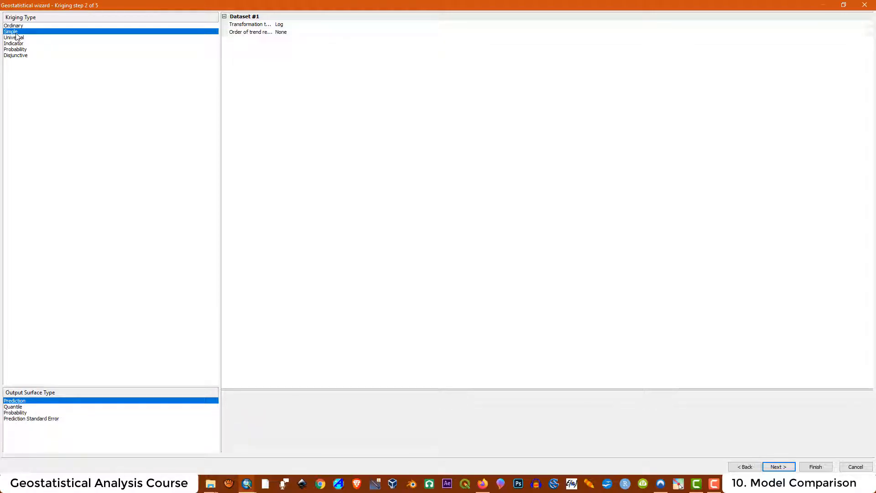
left_click(17, 26)
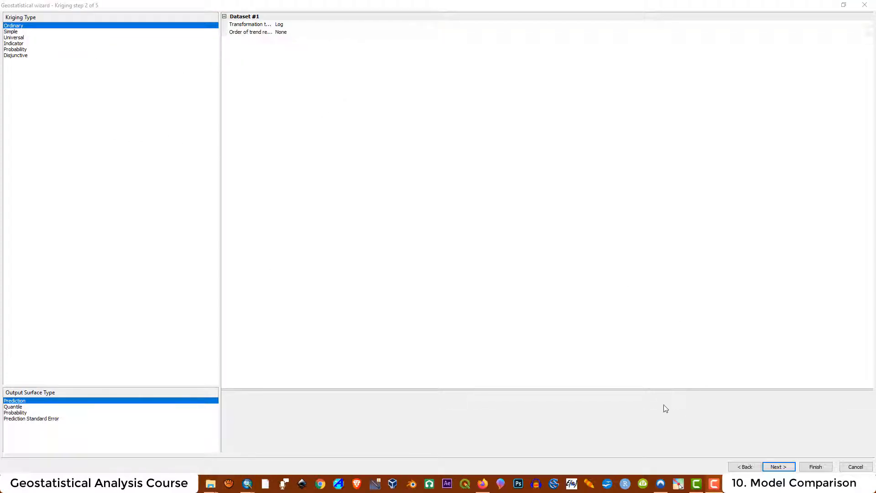
left_click(483, 484)
scroll(323, 251, "up", 6)
- Open Understanding universal kriging and highlight the model formula and its μ(s) term
left_click(119, 169)
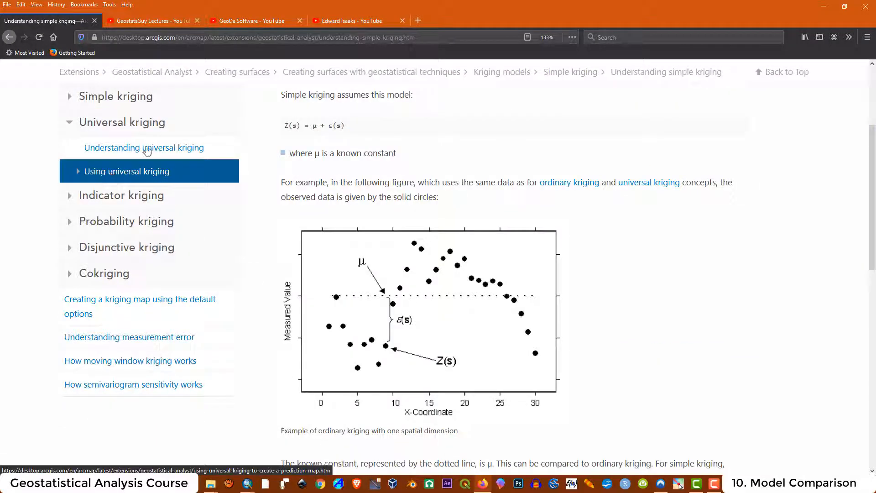
left_click(145, 146)
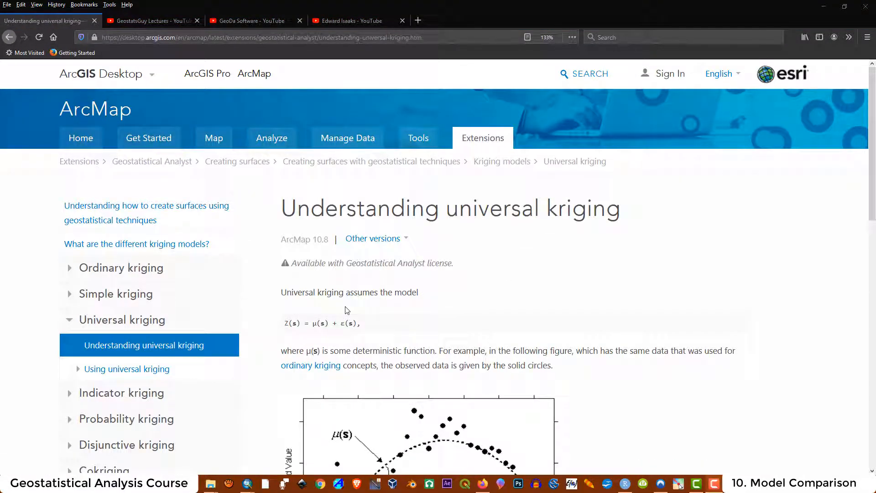
left_click_drag(363, 325, 288, 322)
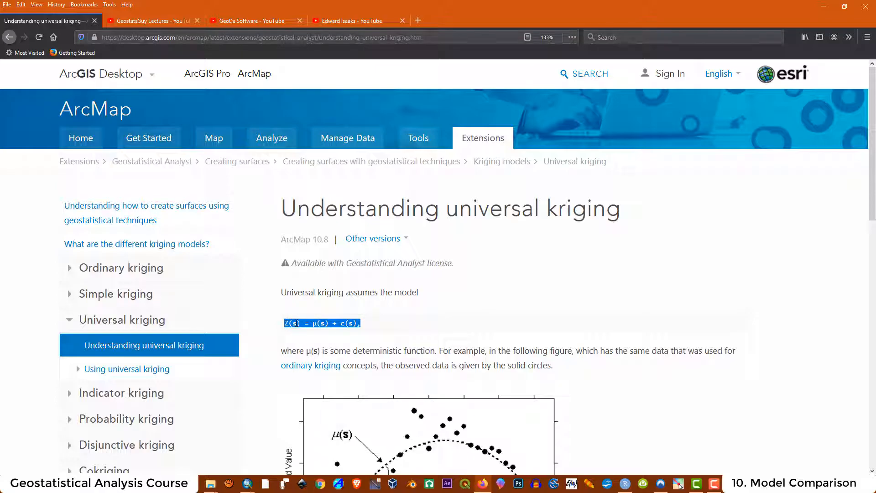
left_click(311, 341)
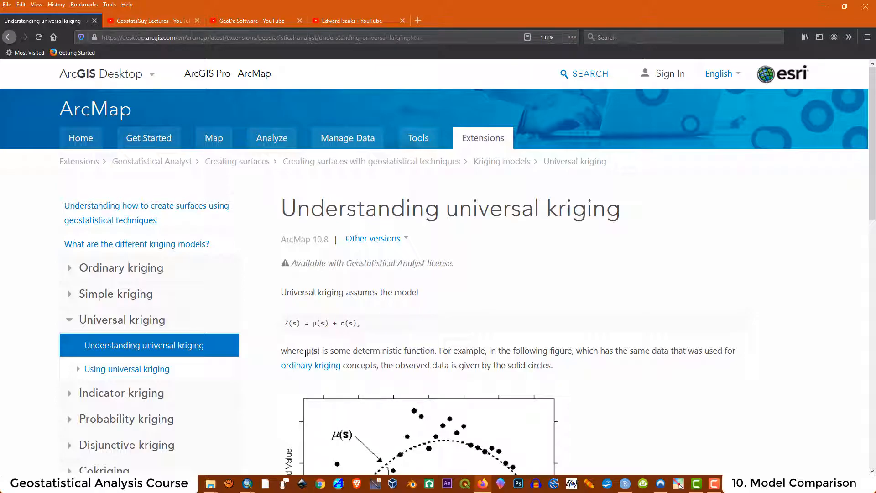
left_click_drag(305, 353, 435, 351)
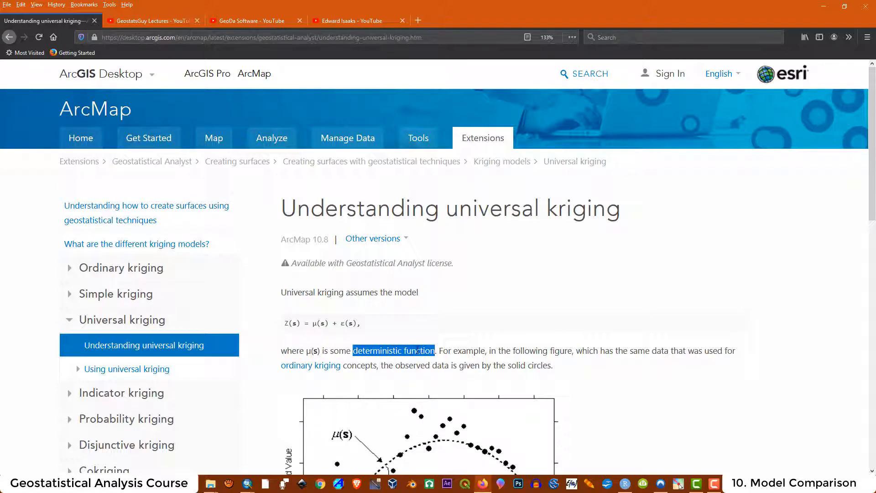
left_click_drag(314, 325, 330, 323)
left_click(490, 364)
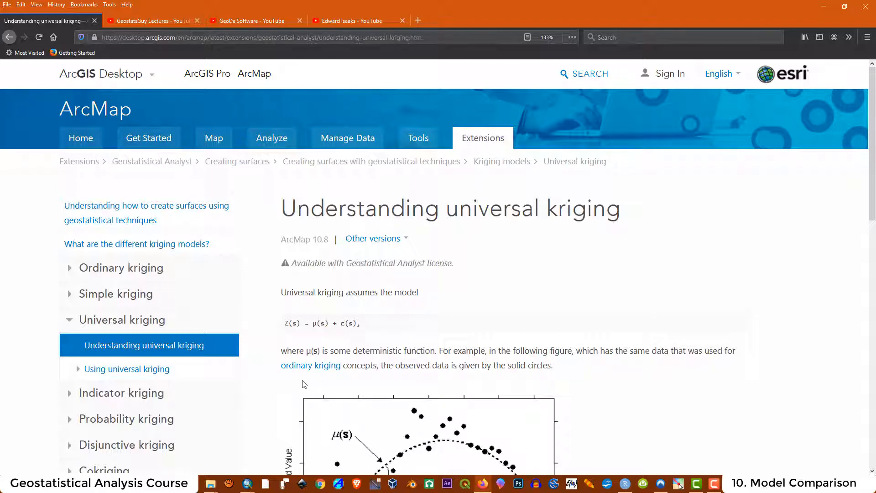
- Read the universal kriging article down to Related topics, then switch to RStudio
scroll(441, 292, "down", 3)
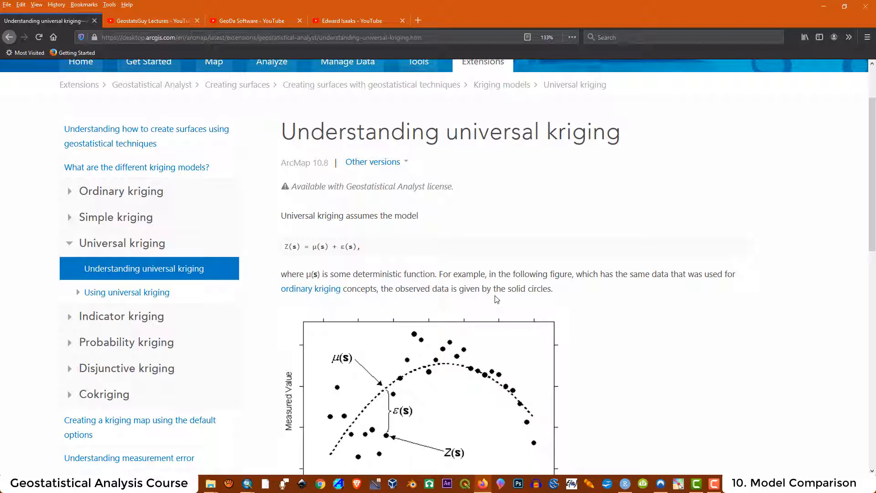
scroll(439, 320, "down", 5)
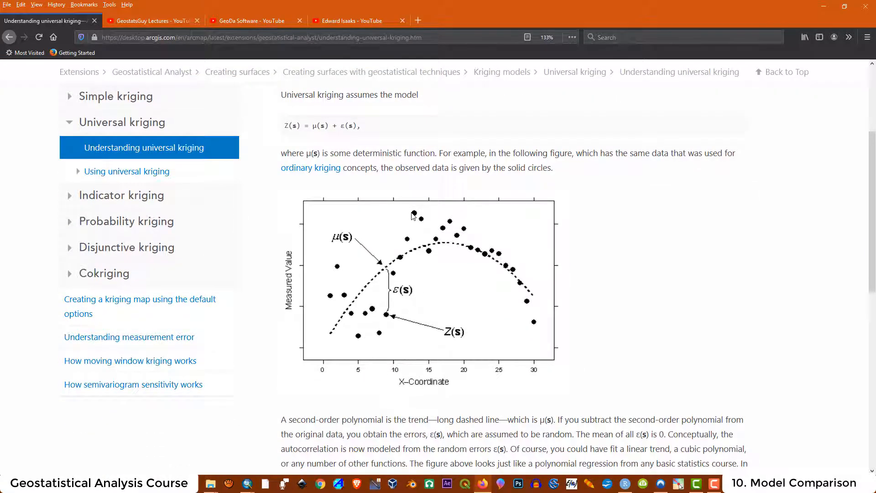
scroll(443, 234, "down", 1)
scroll(443, 234, "down", 3)
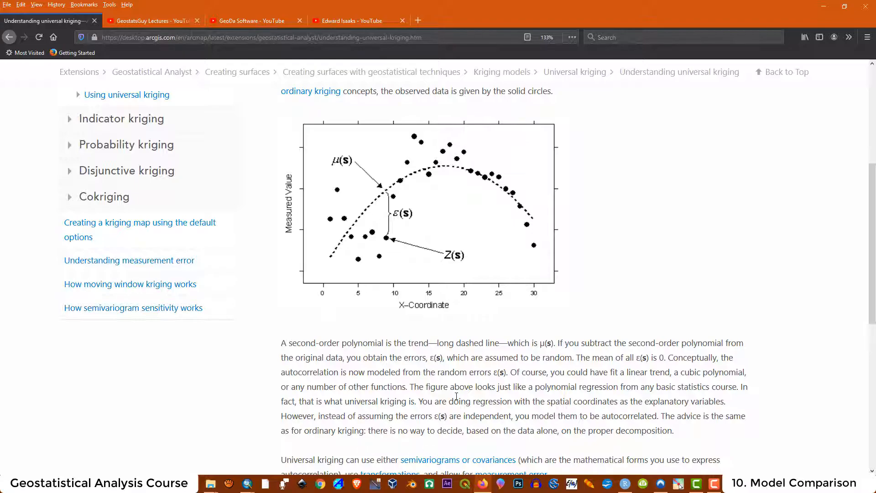
scroll(456, 396, "down", 3)
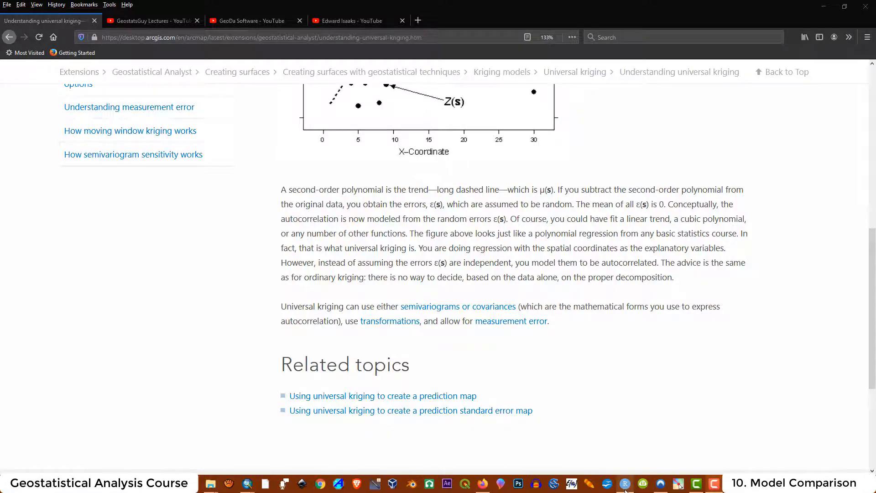
left_click(625, 484)
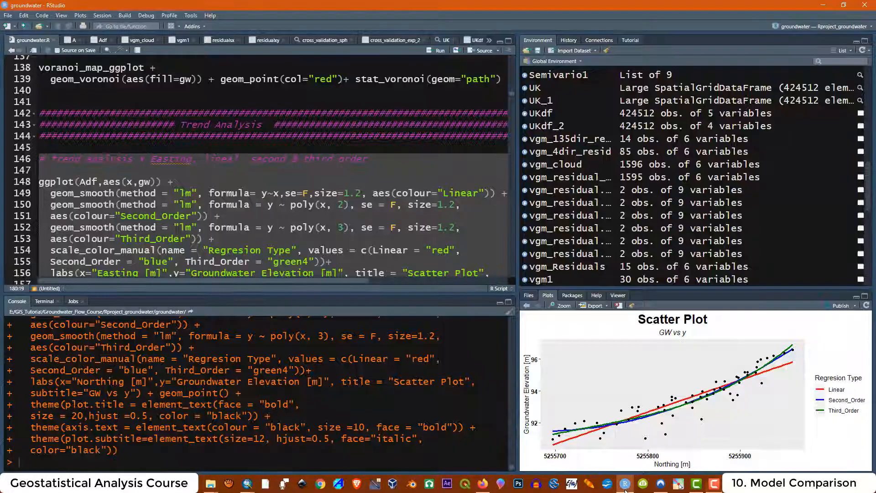
- Zoom the GW vs y plot, go back and zoom GW vs x, then show the graphs folder
left_click(209, 159)
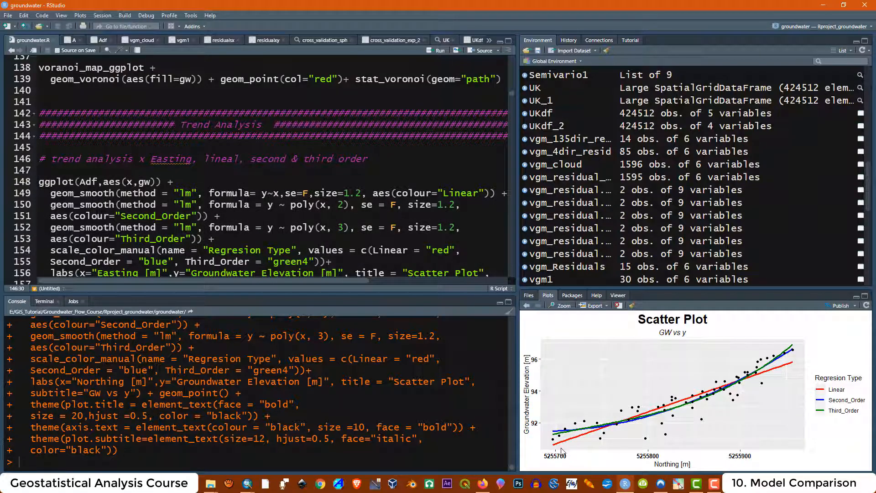
left_click(555, 306)
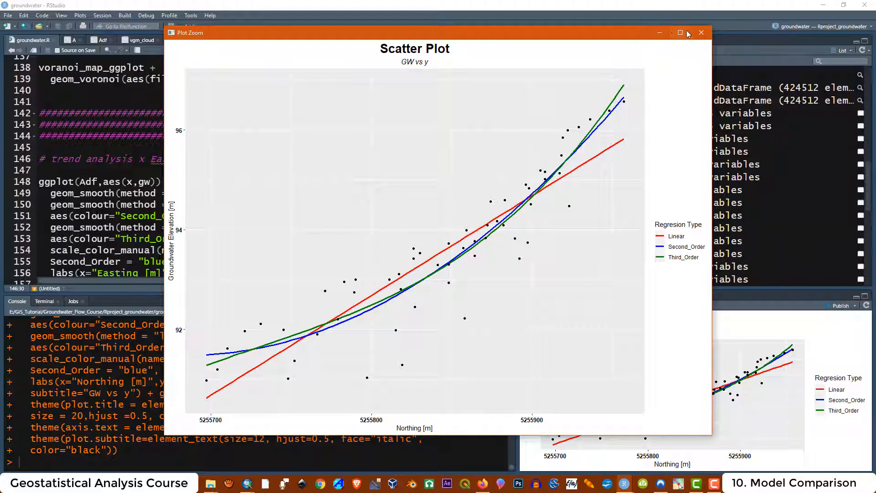
left_click(702, 32)
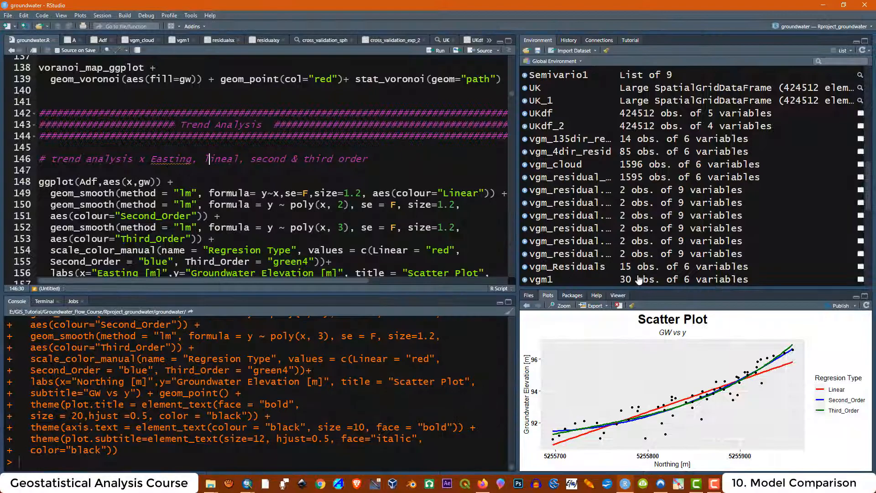
left_click(527, 306)
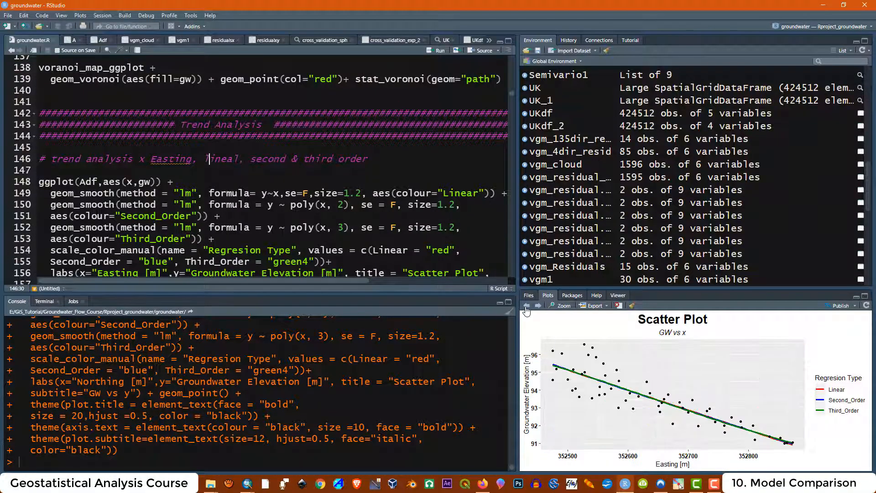
left_click(554, 306)
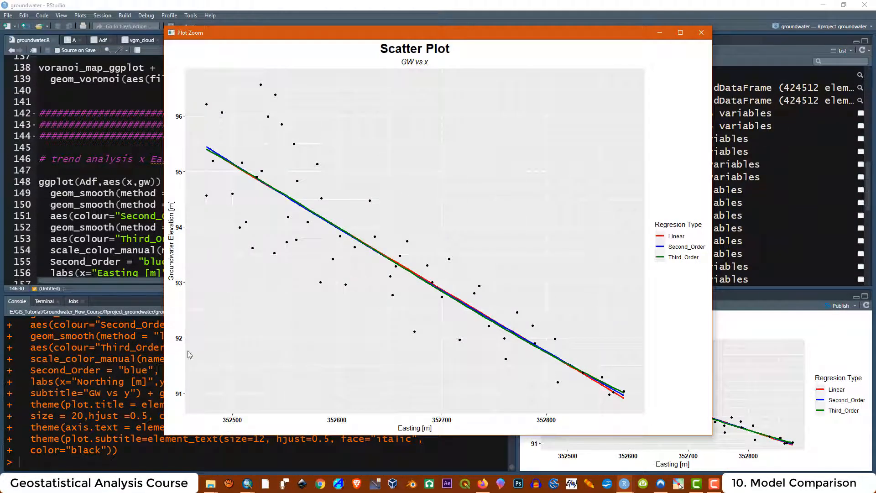
mouse_move(211, 485)
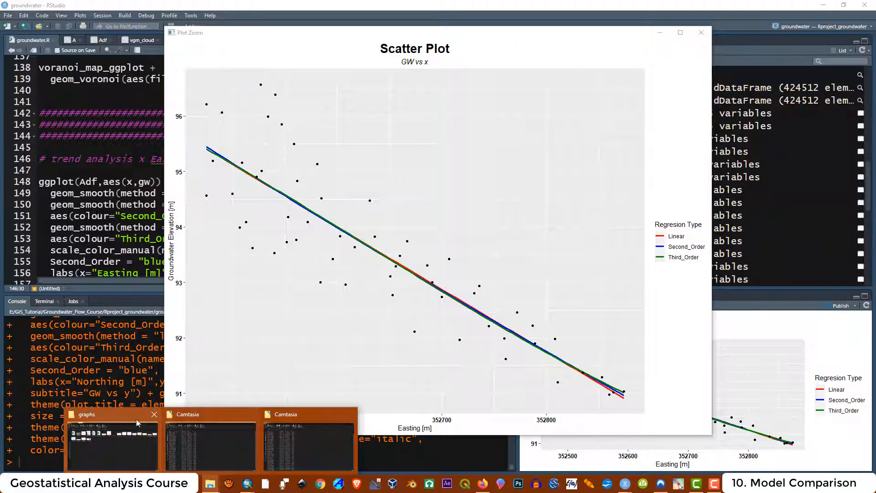
left_click(133, 416)
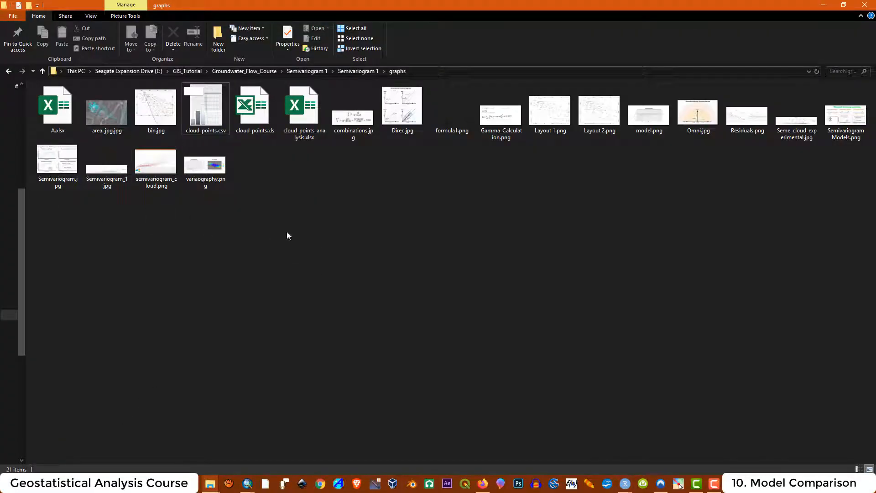
- Open Residuals.png in Photos, close the enlarged plot window, and return to RStudio
double_click(734, 114)
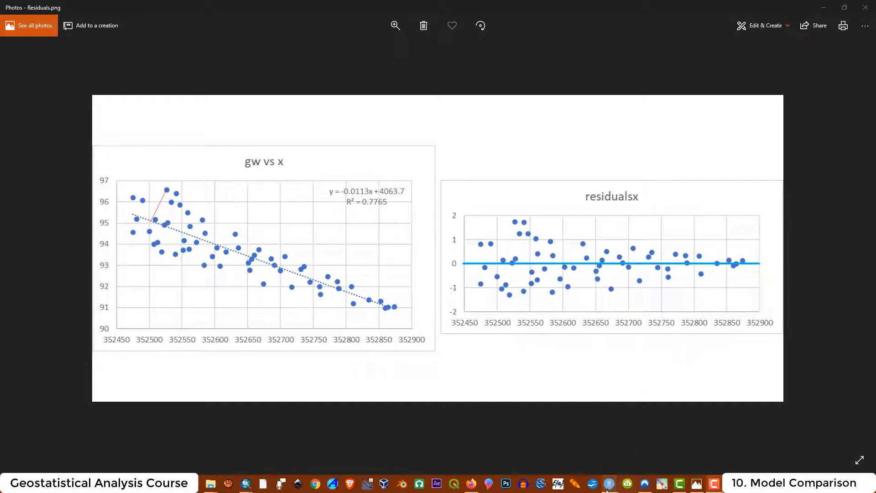
mouse_move(610, 483)
left_click(667, 418)
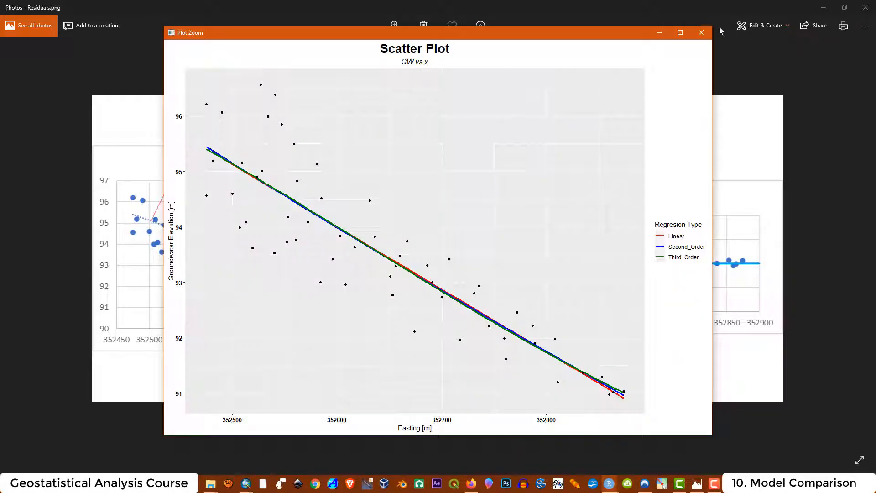
left_click(701, 33)
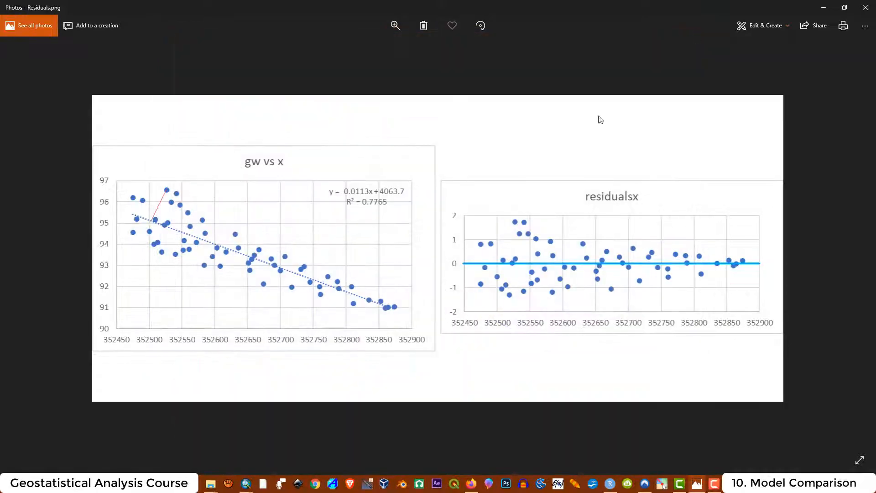
left_click(610, 483)
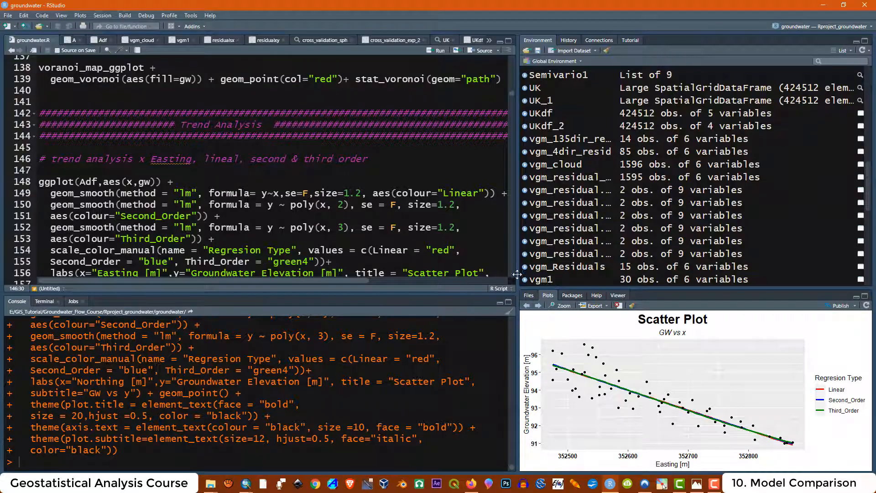
- Advance the Plots pane to the GW vs y scatter plot, then switch to ArcMap
left_click(539, 306)
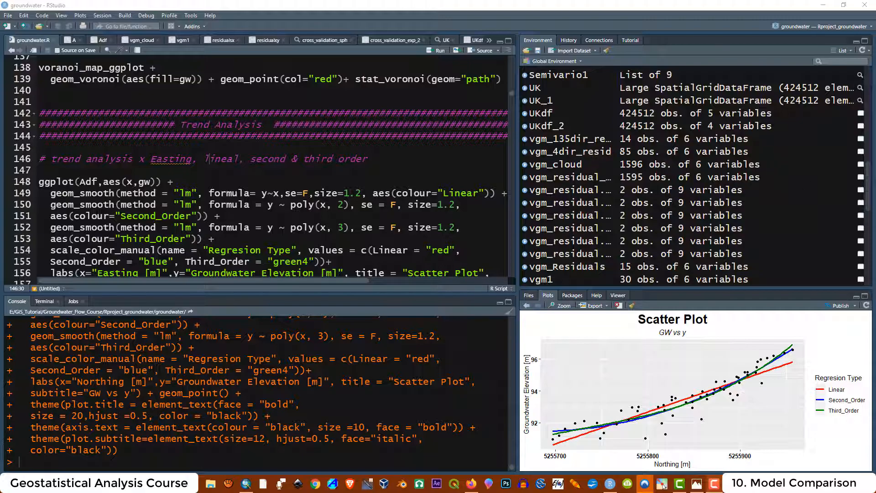
left_click(246, 485)
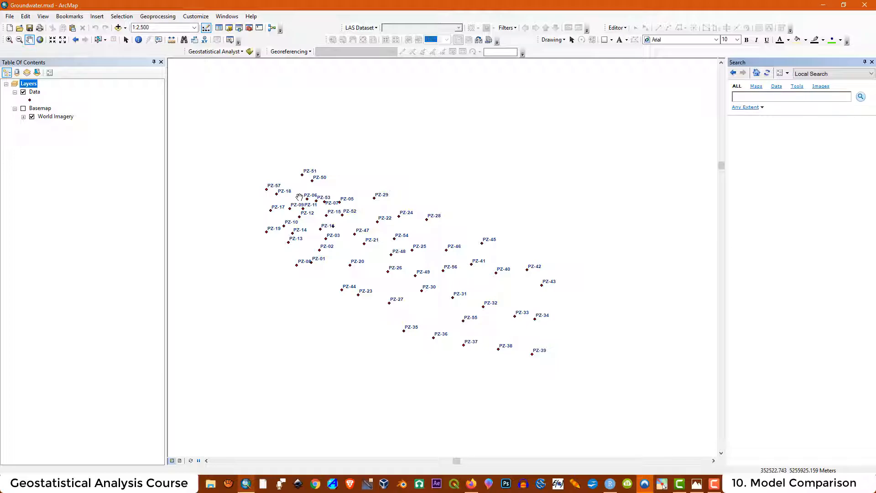
- Launch the Geostatistical Wizard full-screen with source Data, field gw, and the Kriging/CoKriging method
left_click(242, 51)
left_click(232, 75)
left_click_drag(646, 246, 491, 199)
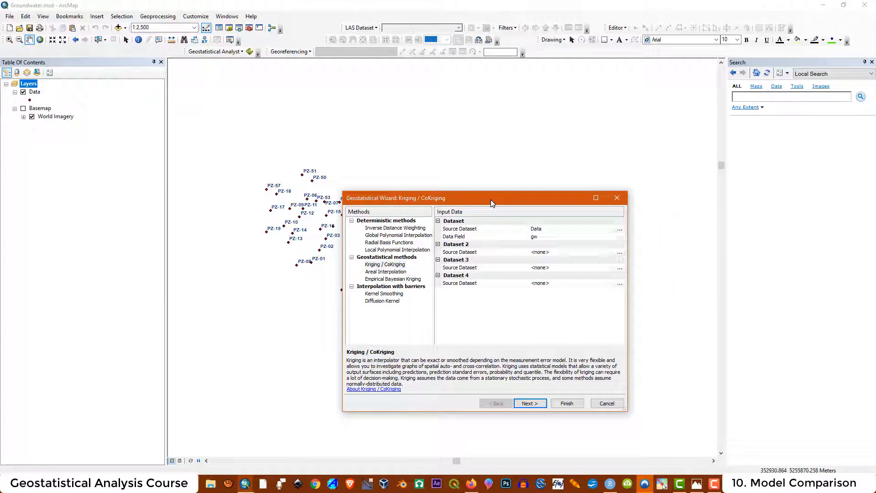
left_click(595, 198)
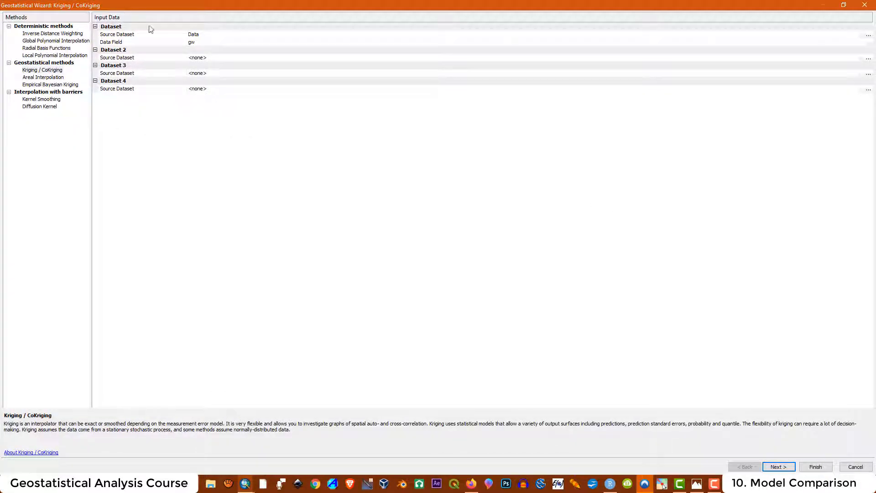
left_click(210, 34)
left_click(204, 41)
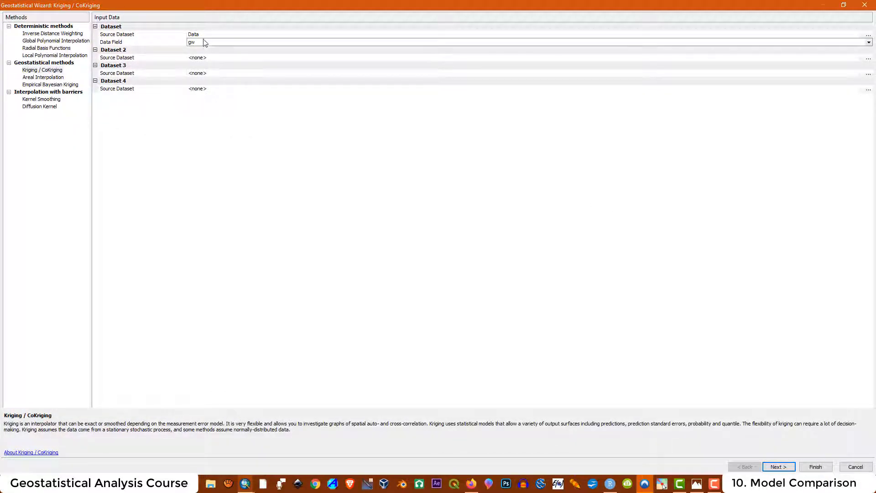
left_click(204, 43)
left_click(193, 35)
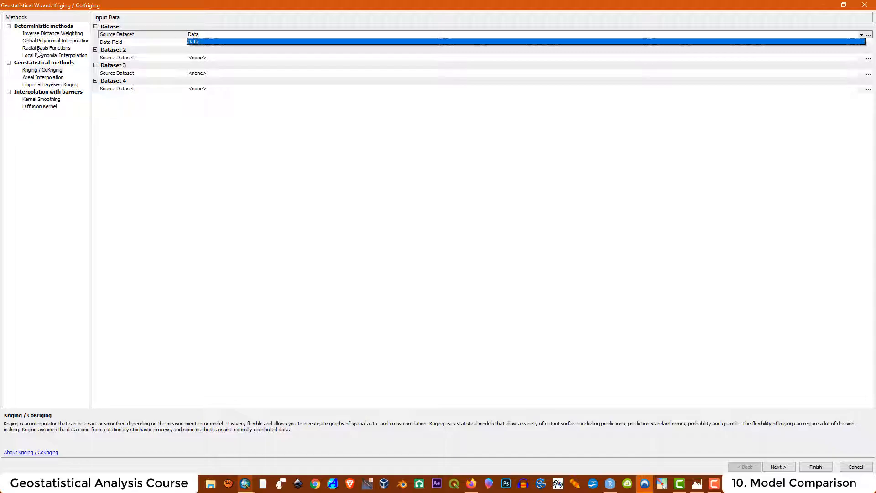
left_click(43, 71)
- Choose Universal kriging with First-order trend removal and advance to the trend surface preview
left_click(778, 467)
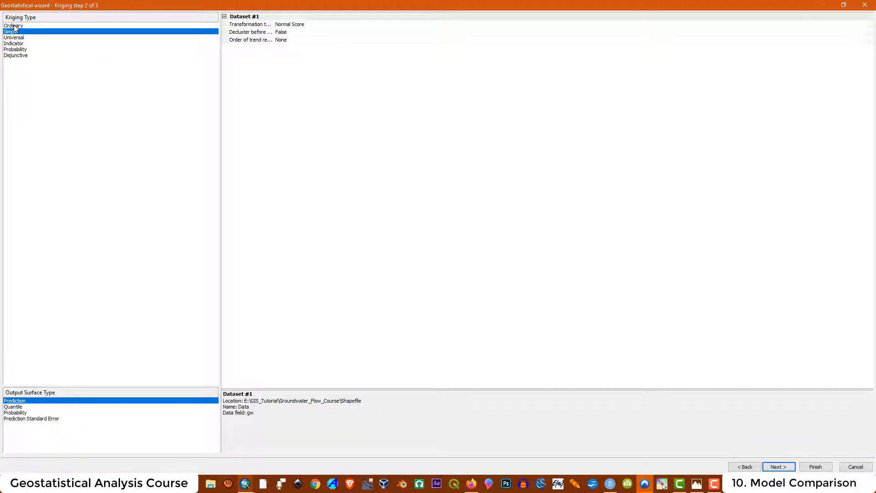
left_click(18, 38)
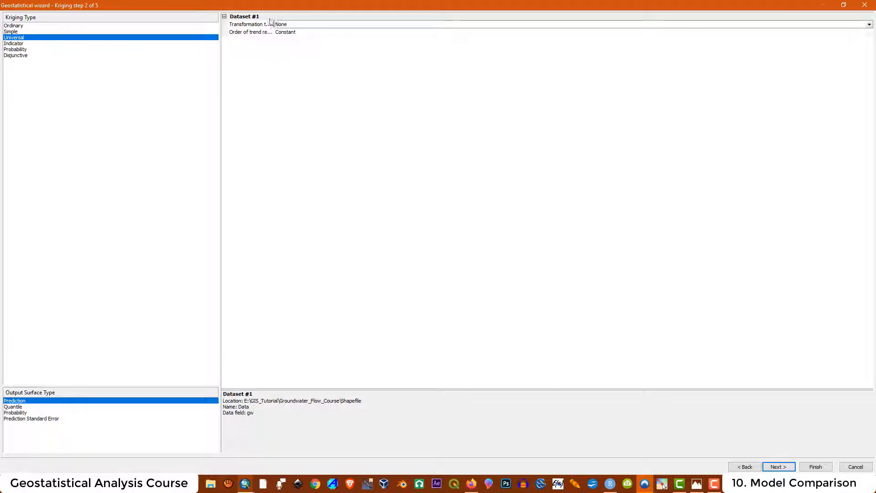
left_click(286, 32)
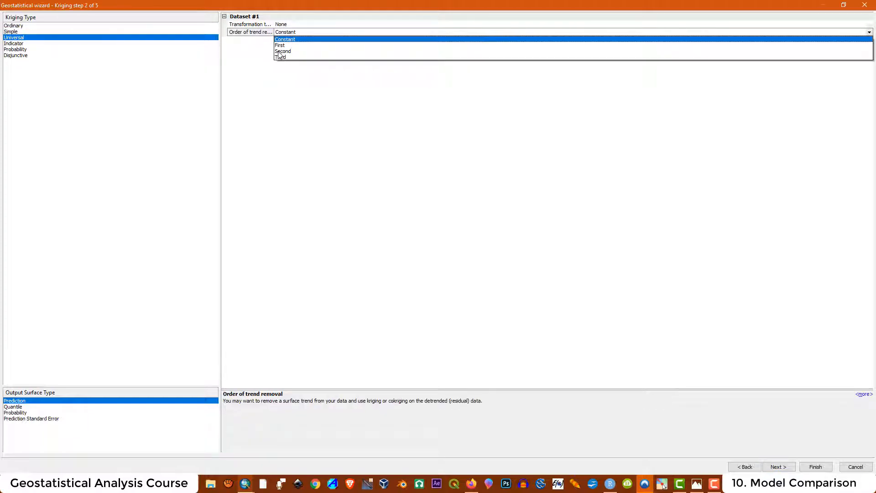
left_click(281, 46)
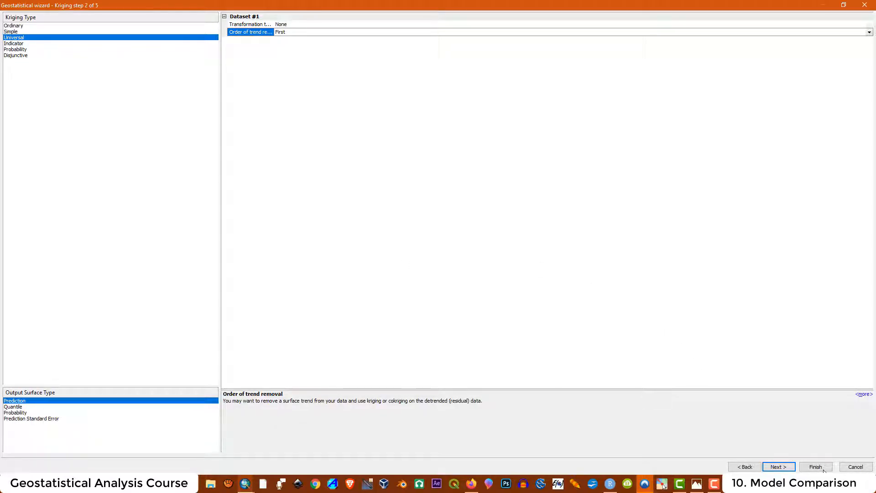
left_click(779, 467)
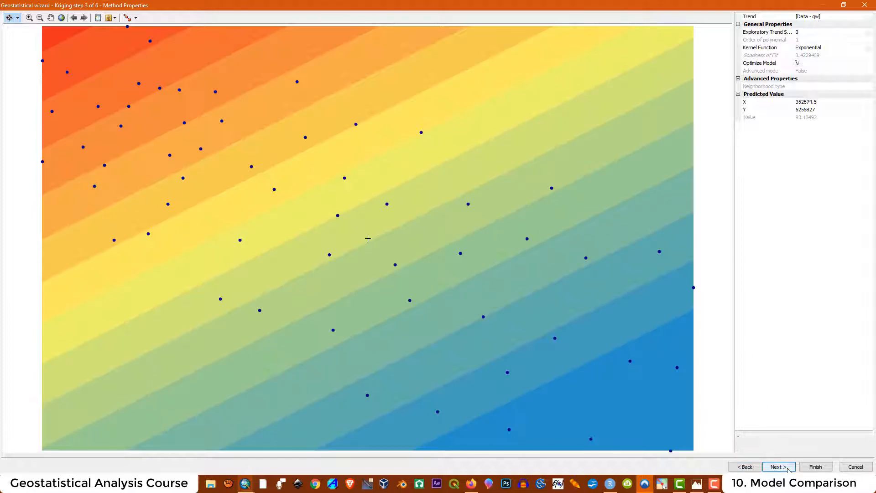
- Set the semivariogram Model #1 type to Spherical with Anisotropy True
left_click(778, 467)
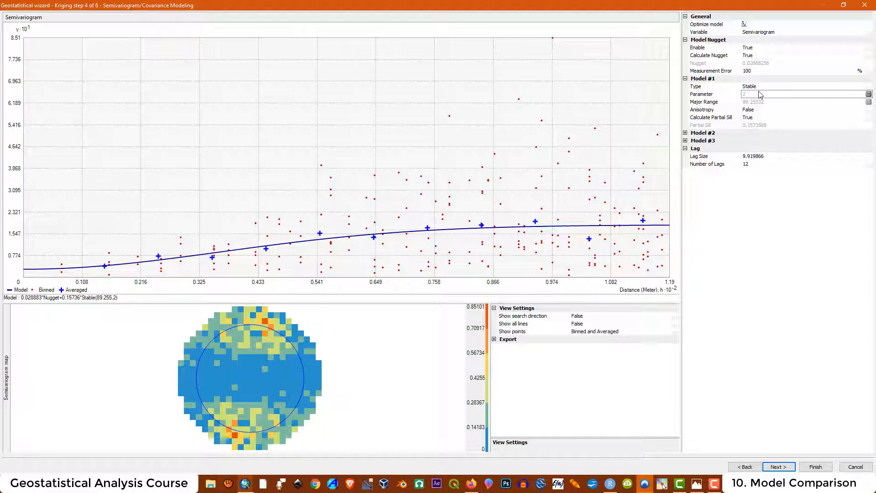
left_click(750, 87)
left_click(753, 106)
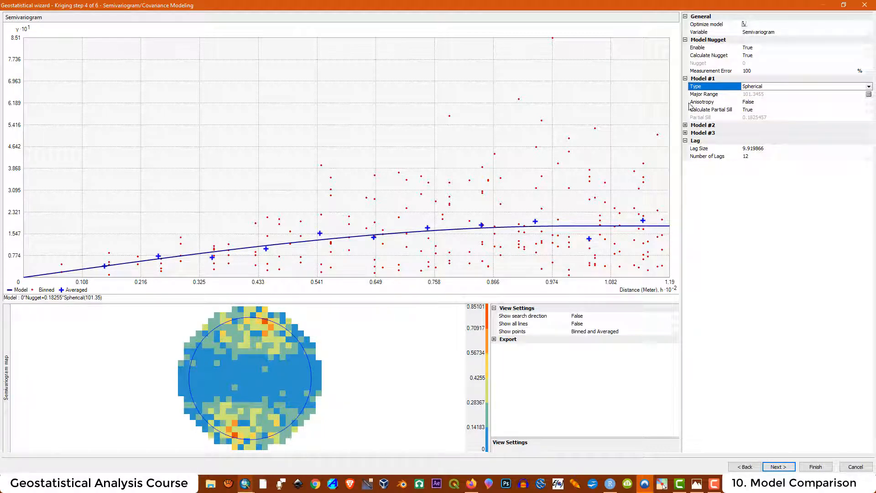
left_click(758, 102)
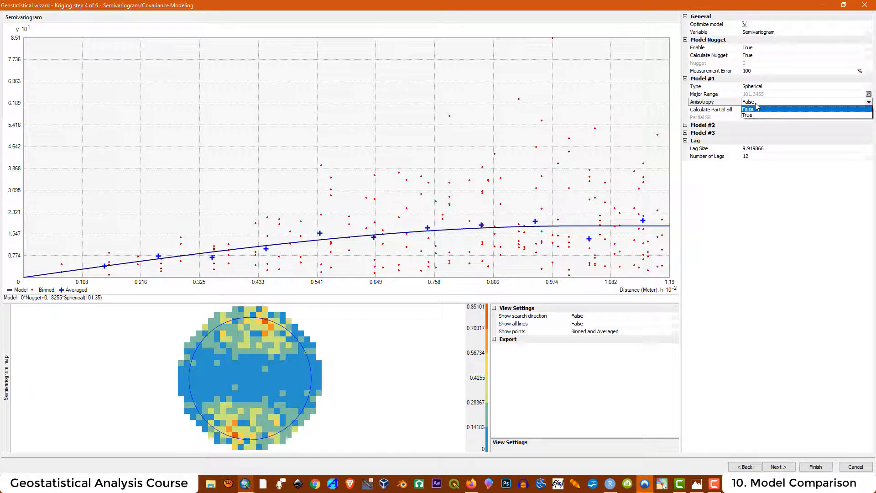
left_click(752, 115)
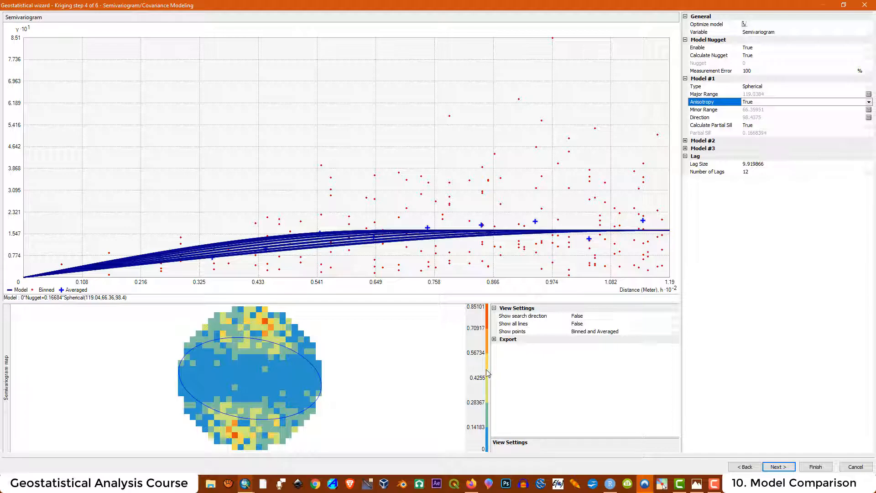
- Enlarge the semivariogram chart and map, and set Show search direction to True
left_click_drag(490, 375, 605, 364)
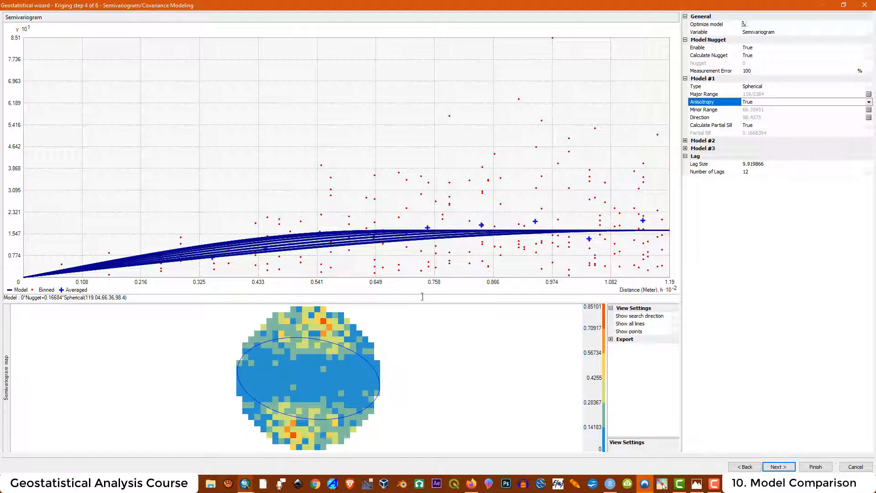
left_click_drag(422, 302, 422, 371)
left_click(639, 386)
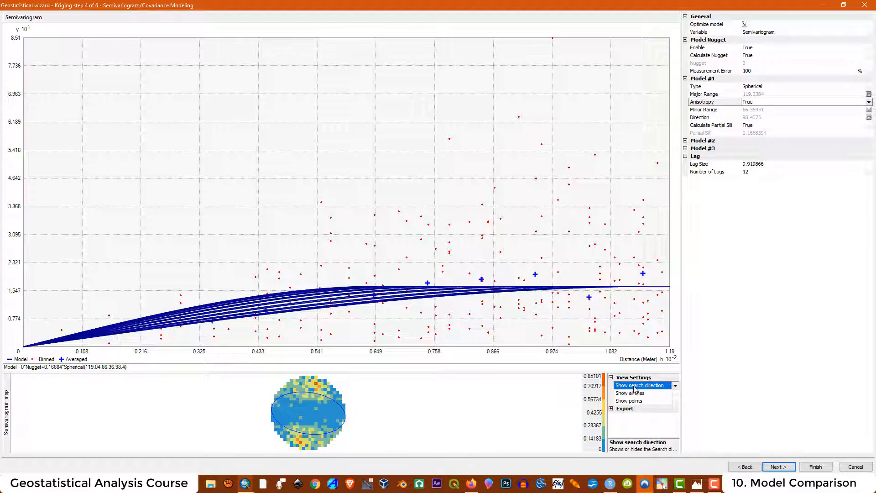
left_click(676, 385)
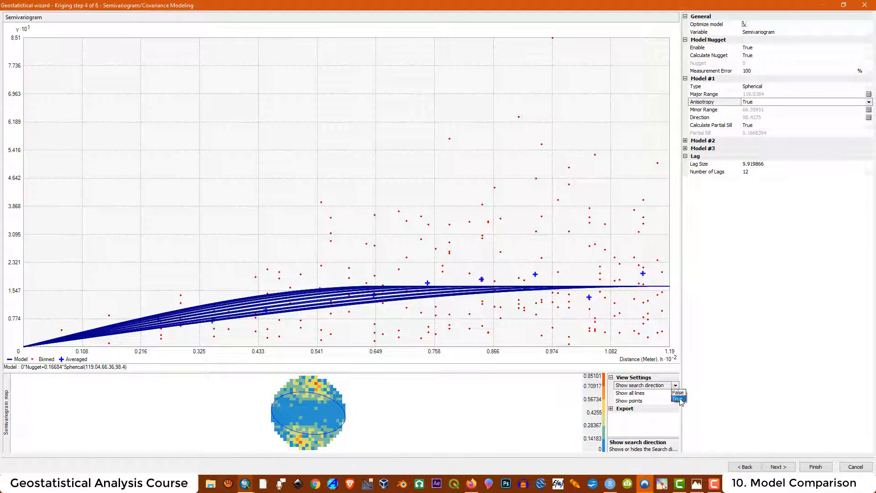
left_click(678, 399)
left_click(628, 410)
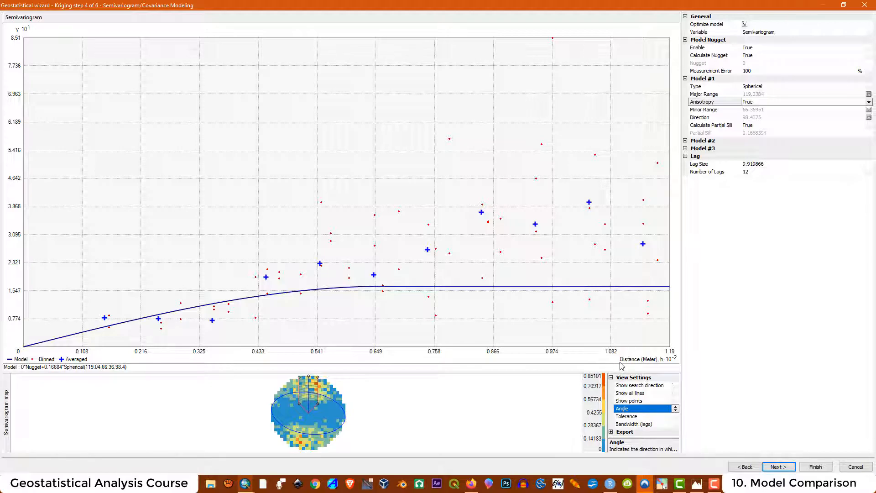
- Set the search direction angle to 90, after first trying 135
left_click_drag(572, 372, 574, 285)
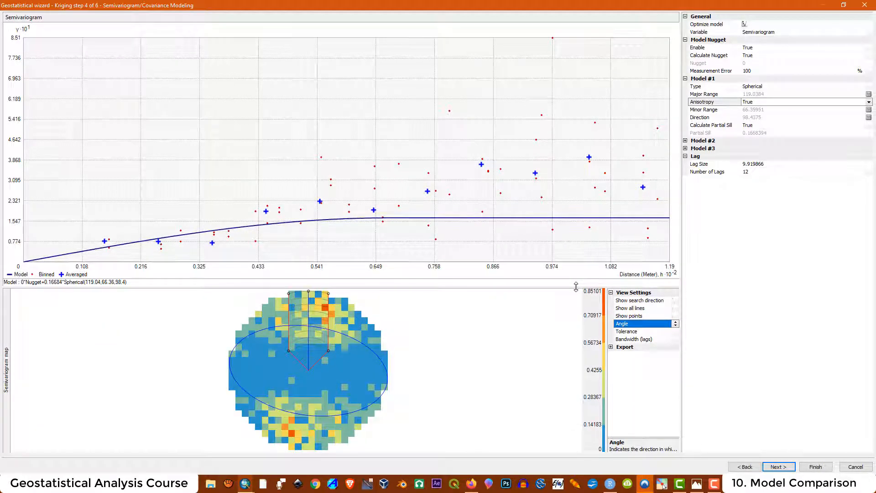
left_click_drag(607, 370, 497, 369)
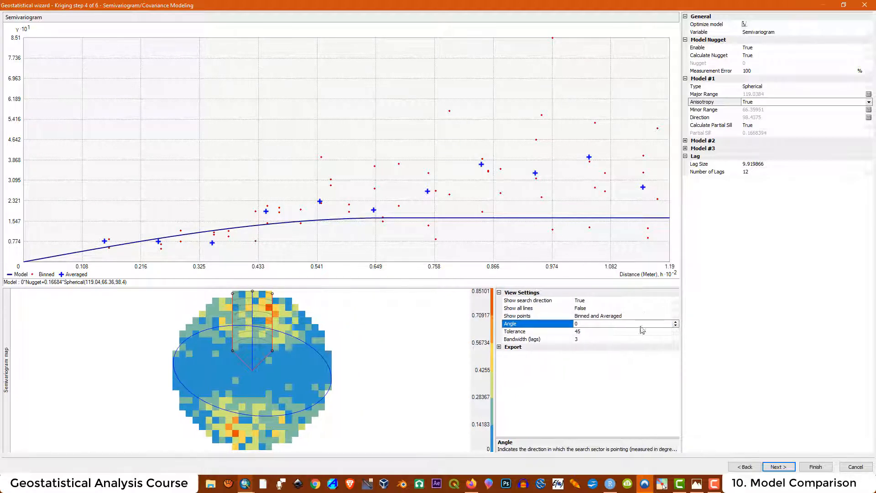
left_click(579, 323)
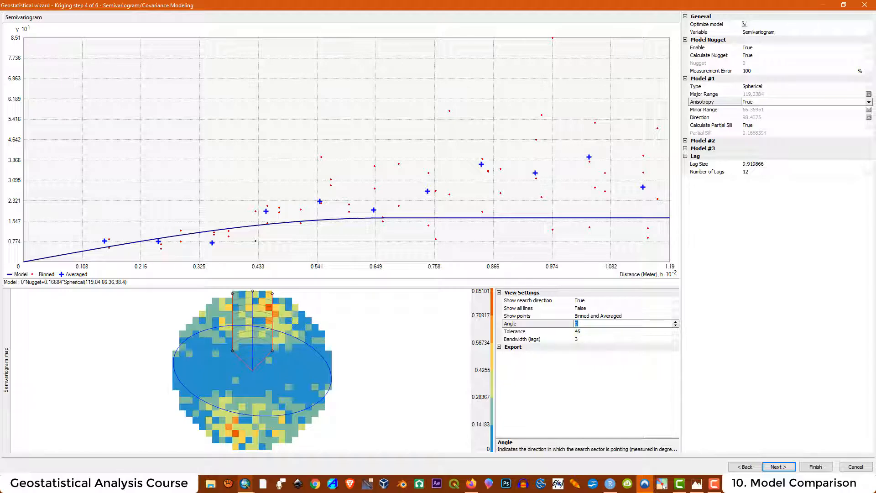
type("135")
key("Return")
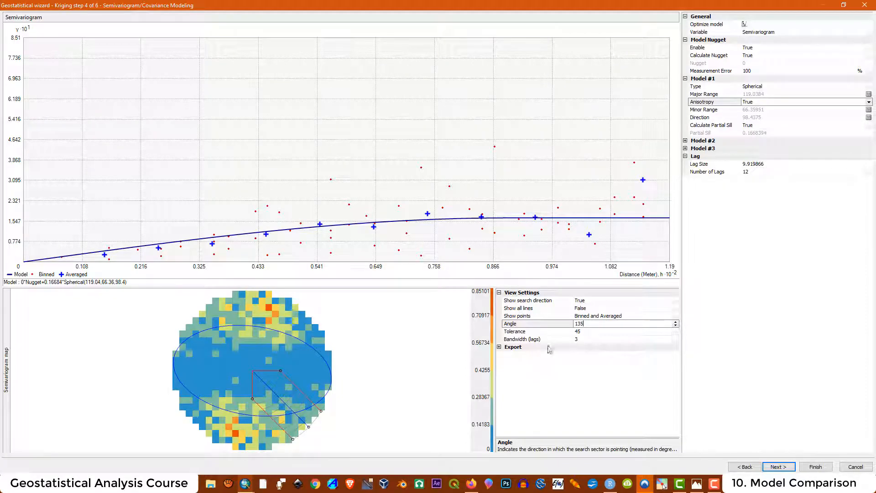
left_click(562, 325)
type("90")
key("Return")
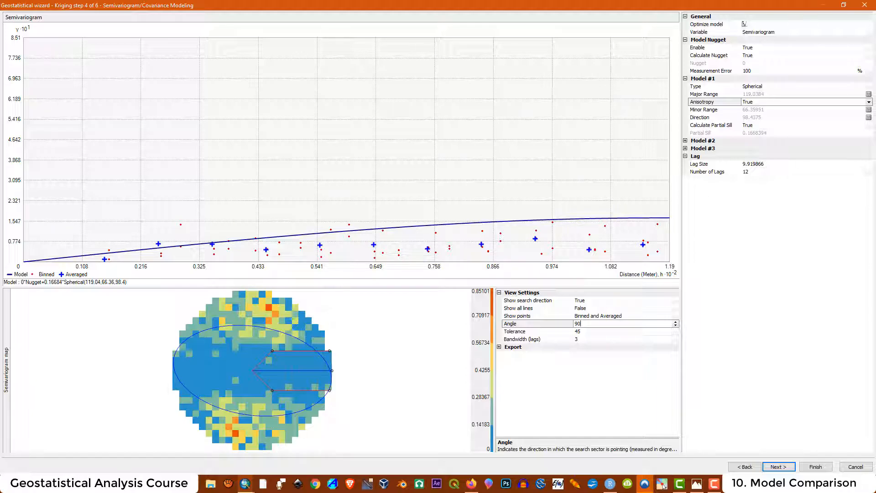
- Set the anisotropy Direction to 135, giving a Minor Range of 87.016
left_click(662, 484)
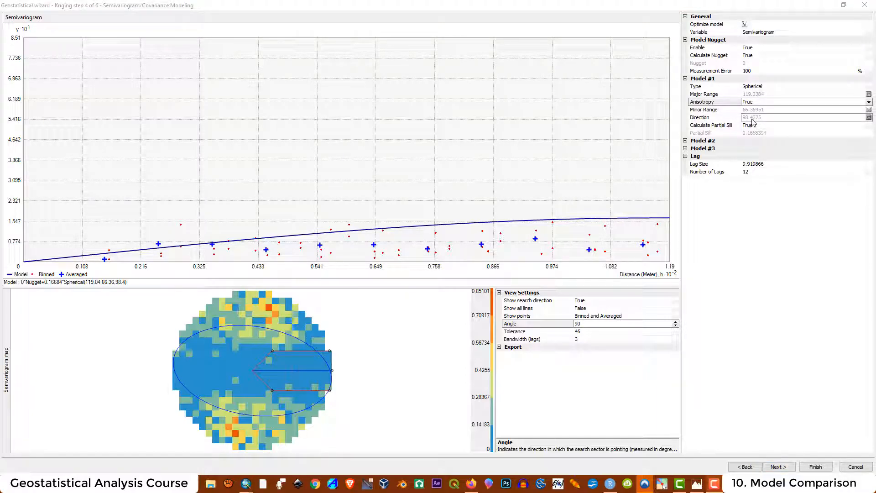
left_click(868, 118)
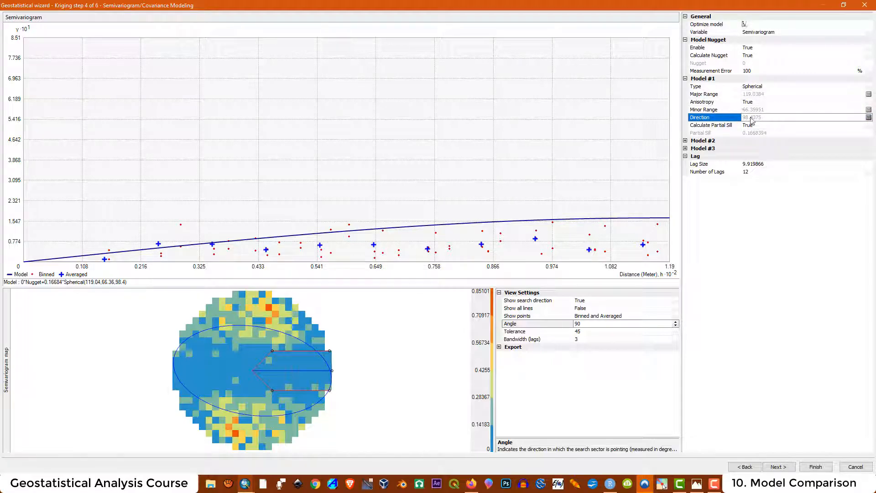
left_click(869, 117)
left_click(762, 119)
left_click_drag(764, 117, 730, 116)
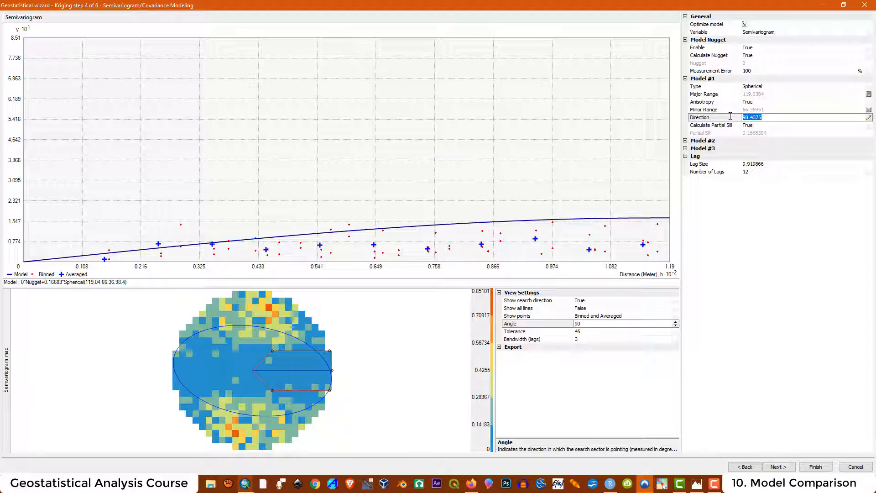
type("135")
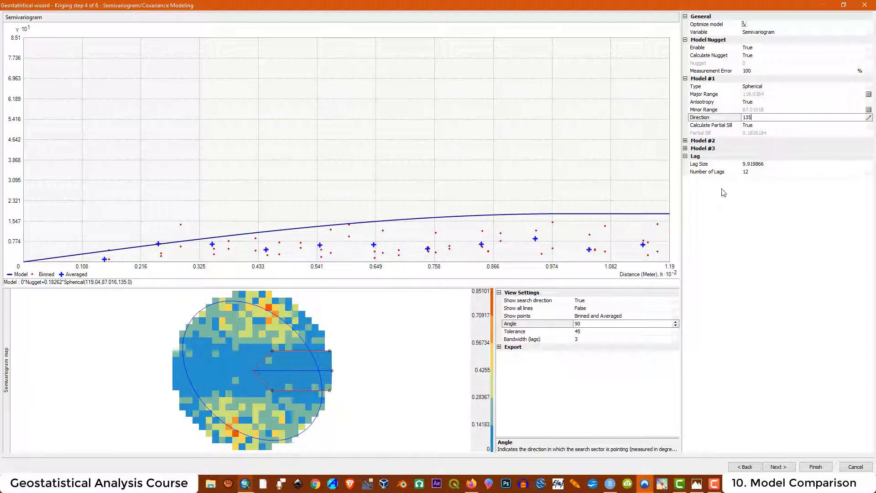
left_click(762, 166)
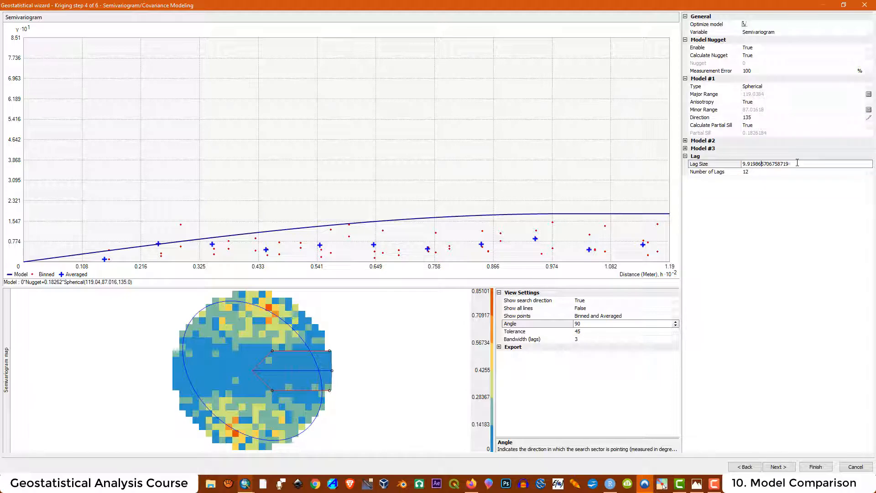
- Use a lag size of 15 with 15 lags, refitting the spherical semivariogram model
left_click_drag(798, 164, 726, 168)
type("15")
key("Return")
left_click(740, 171)
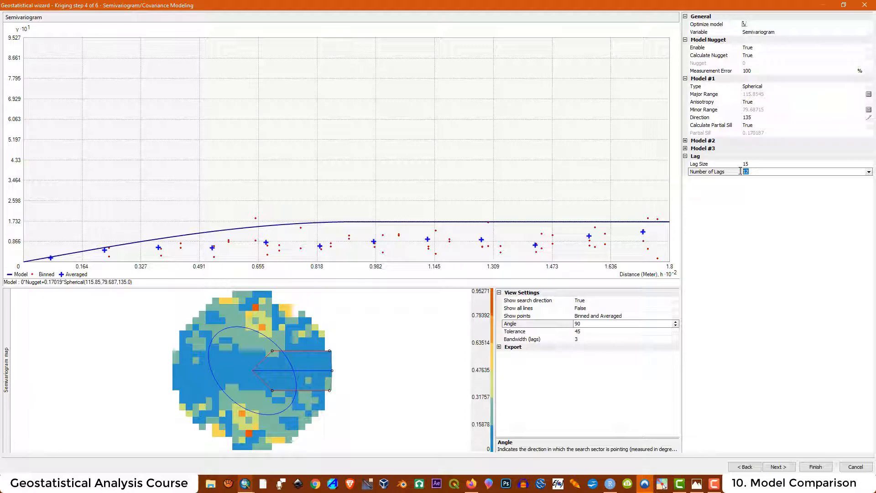
key("Return")
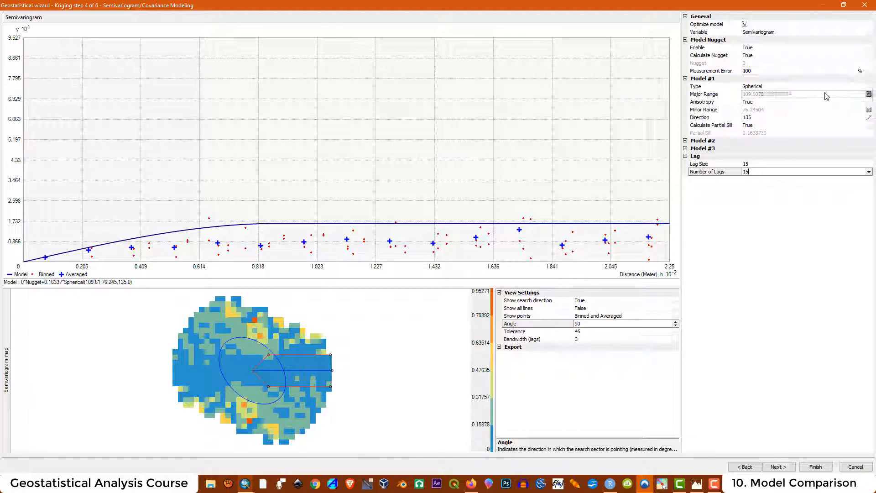
- Set Anisotropy to True for the spherical Model #1
left_click(869, 102)
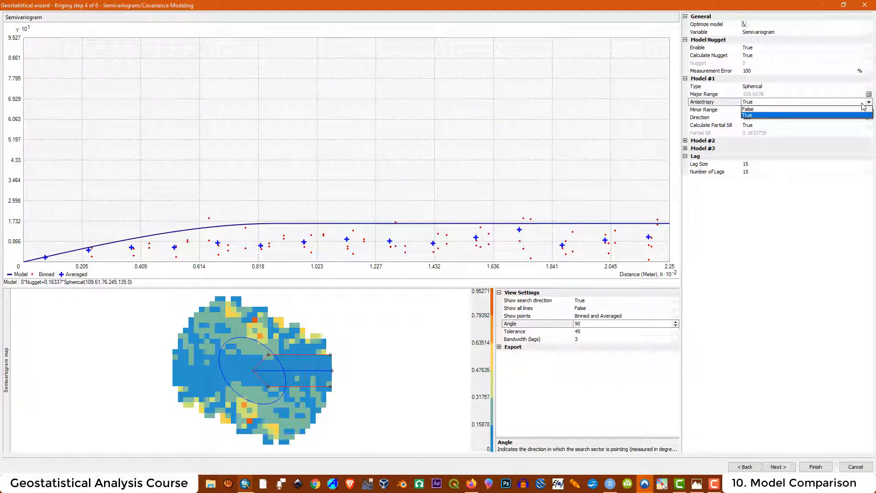
left_click(753, 117)
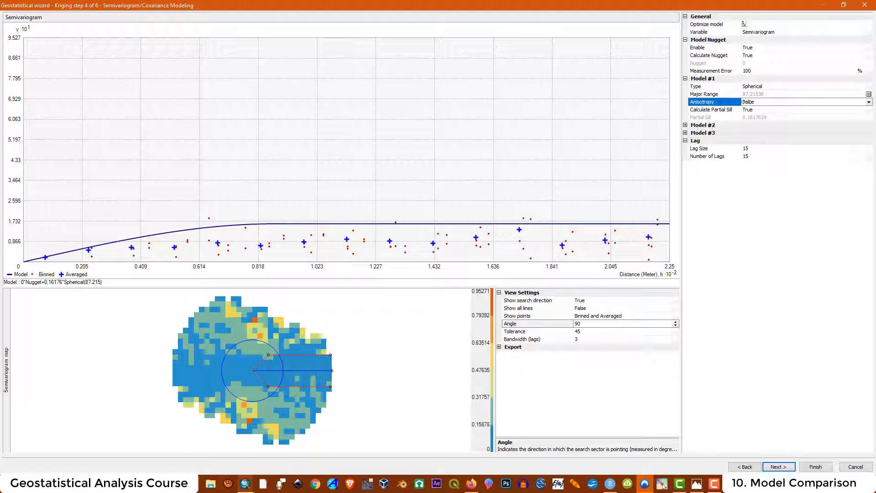
left_click(858, 102)
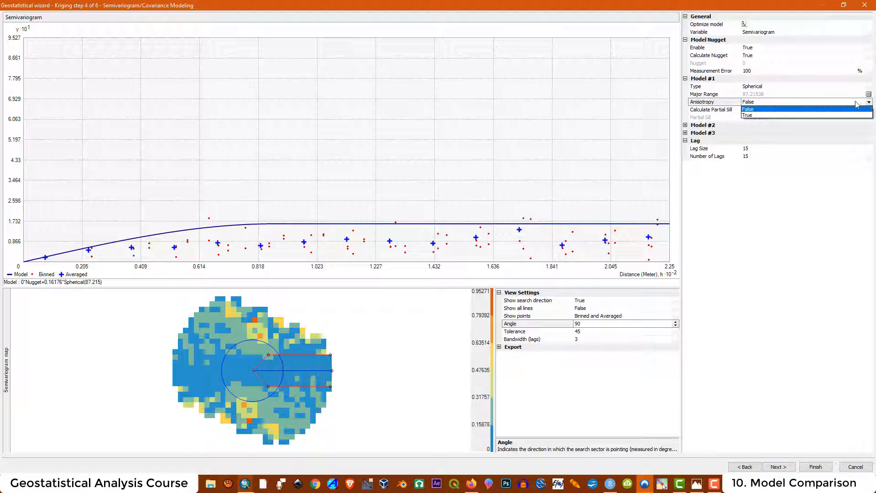
left_click(749, 116)
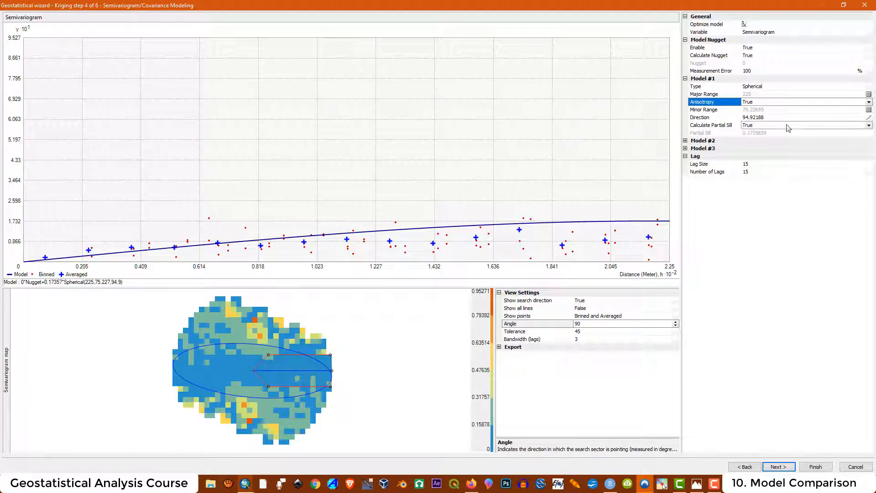
left_click(763, 118)
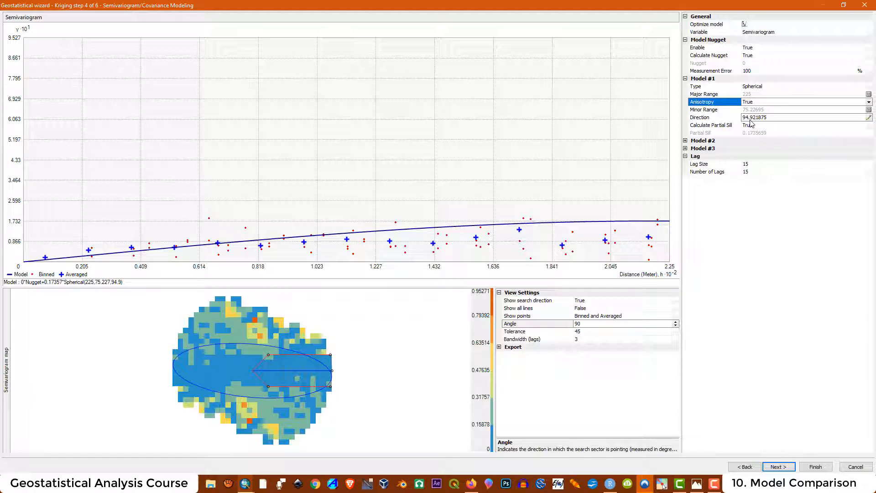
- Set the search direction angle to 94.92
left_click(586, 332)
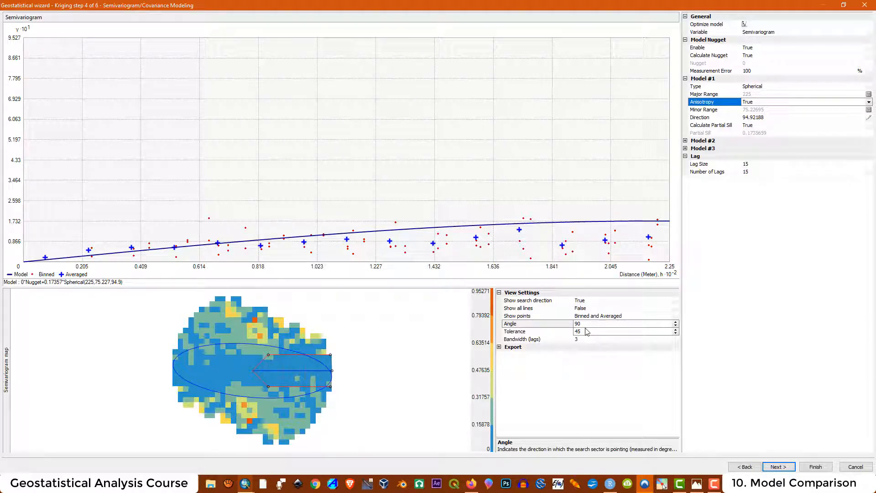
left_click(585, 323)
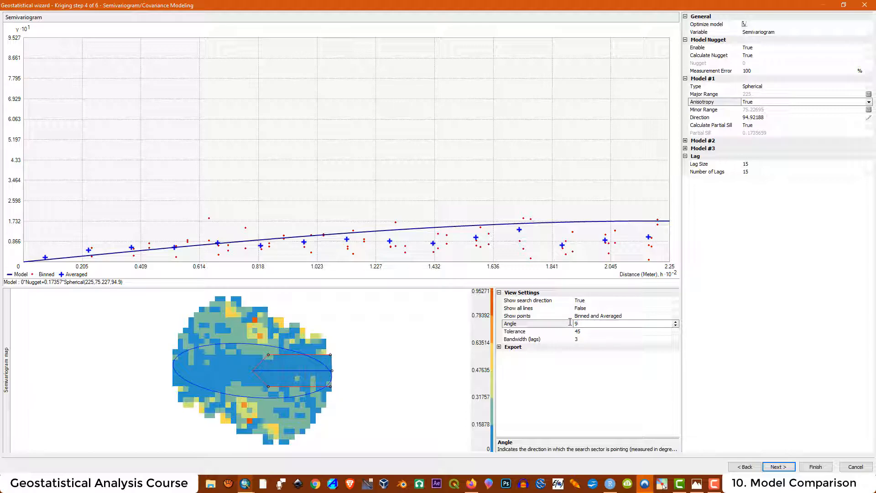
type("94.92")
key("Return")
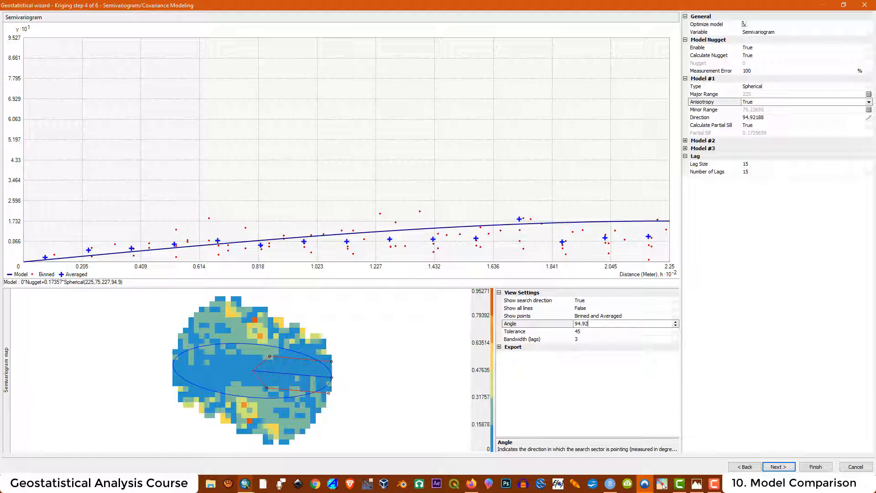
- Set the model Direction to 135 and the search direction angle to 135
left_click(737, 117)
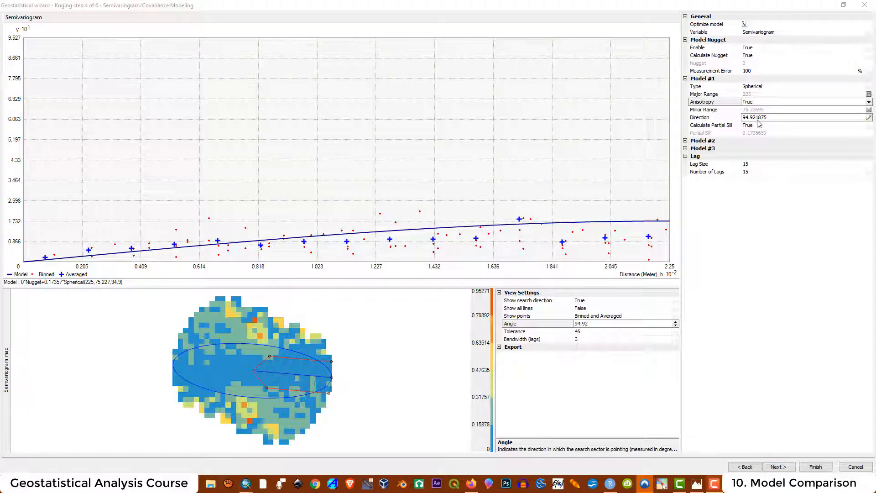
left_click_drag(773, 118, 728, 114)
type("1")
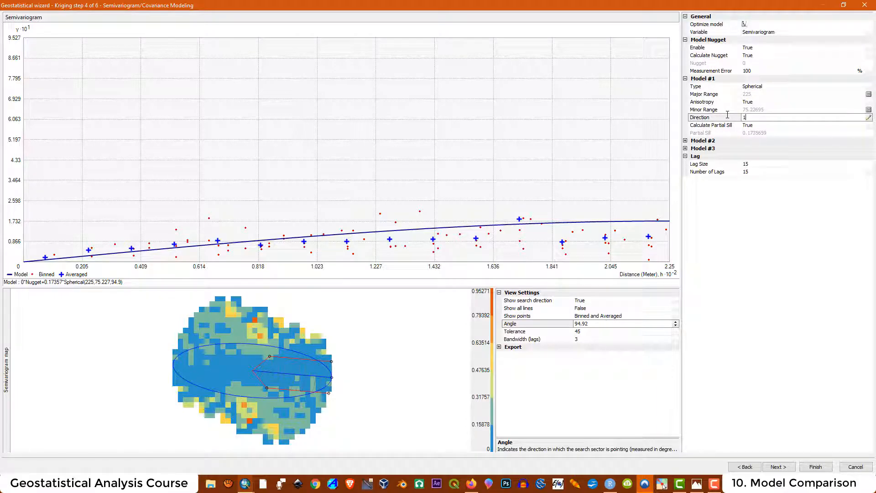
type("35")
key("Return")
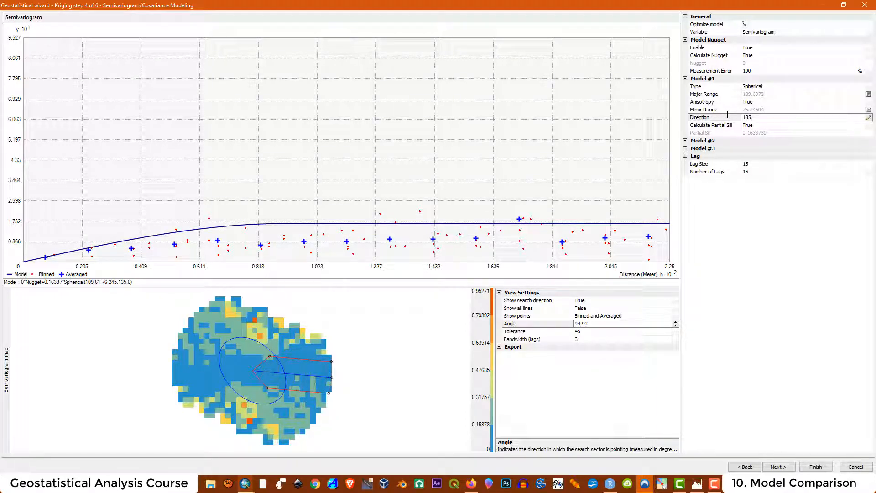
left_click_drag(590, 324, 572, 321)
type("135")
key("Return")
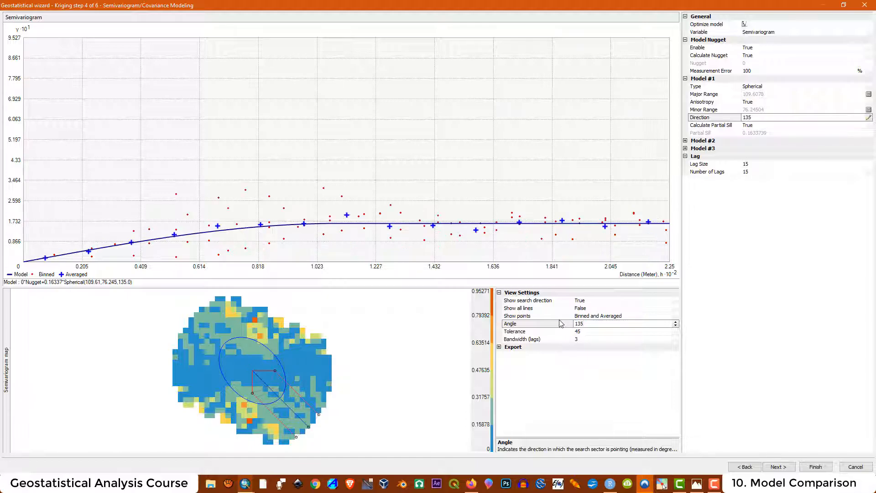
- Set search Tolerance to 22.5 and Bandwidth to 15 lags, then inspect the semivariogram map
left_click(580, 332)
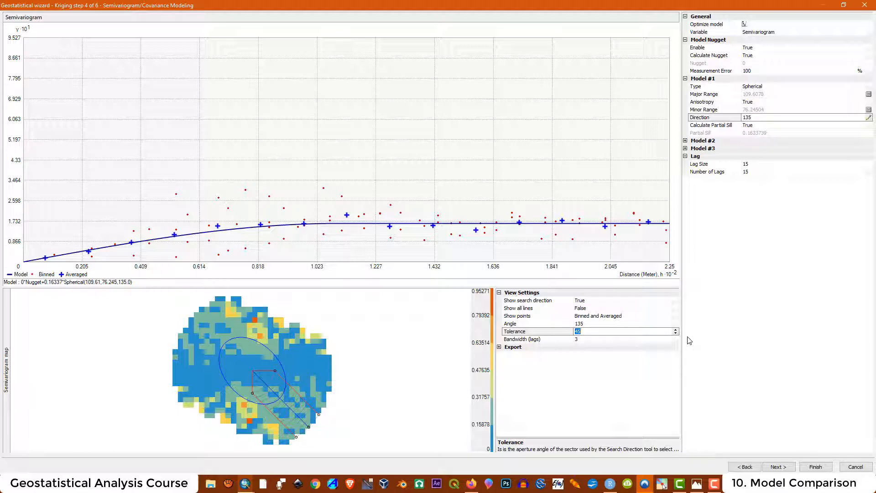
type("22.5")
left_click(582, 340)
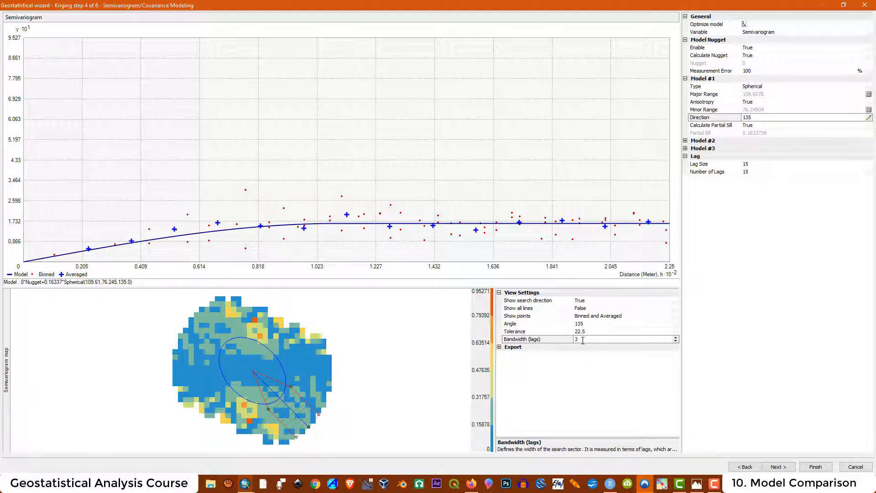
type("15")
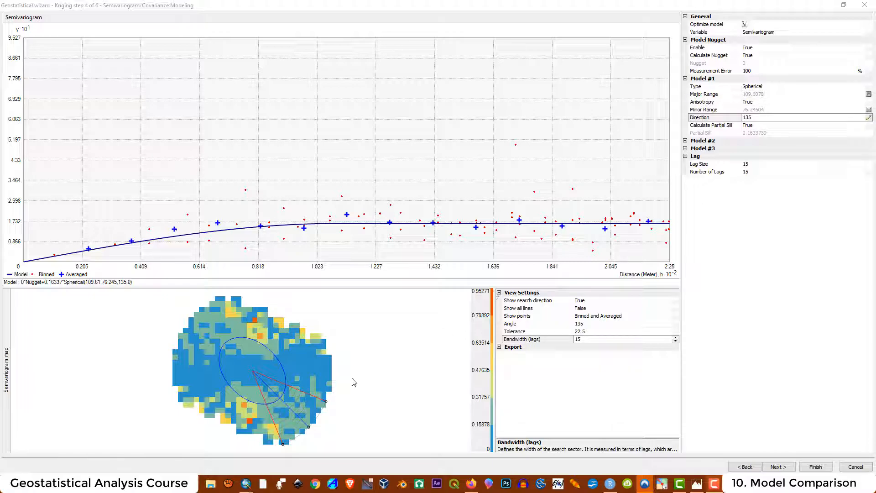
mouse_move(267, 392)
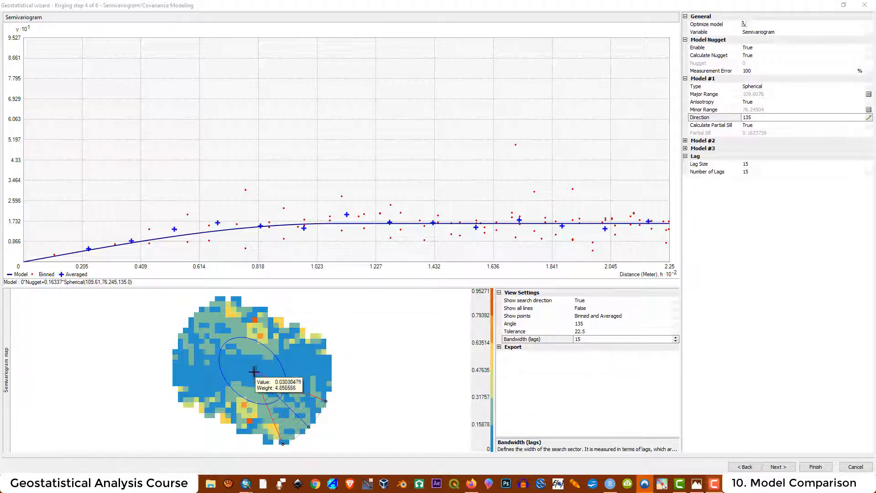
mouse_move(207, 326)
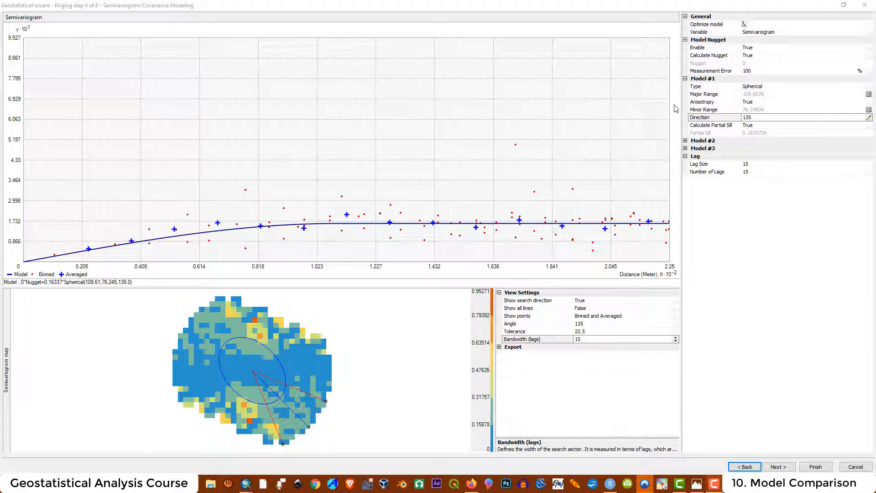
mouse_move(244, 372)
- Use 50 maximum and 18 minimum neighbors in 1 Sector, then advance to Cross Validation
left_click(779, 467)
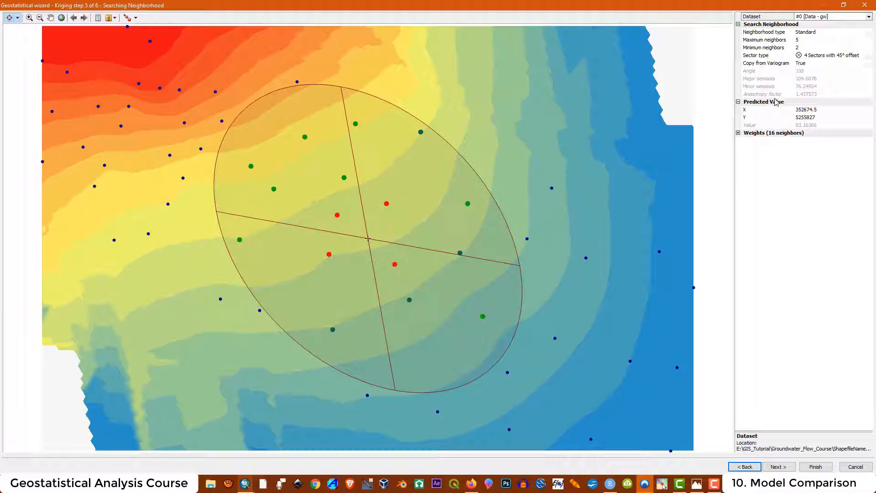
left_click(804, 40)
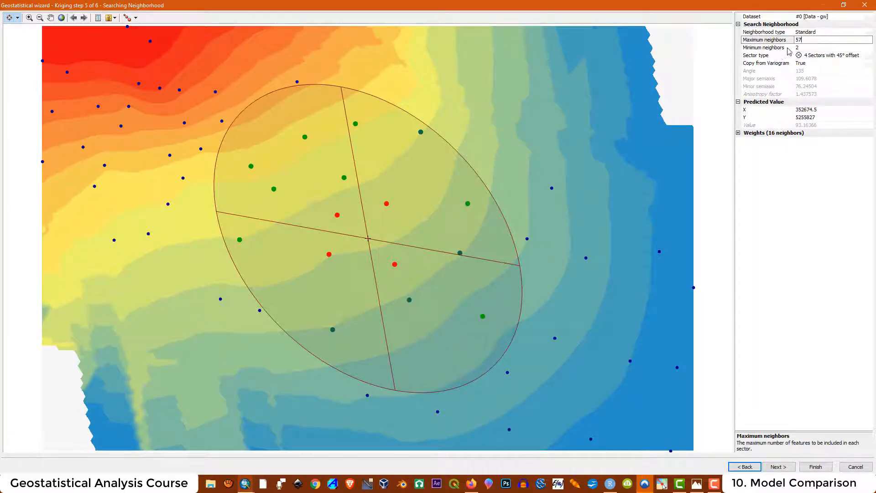
left_click(802, 47)
left_click_drag(800, 47, 794, 47)
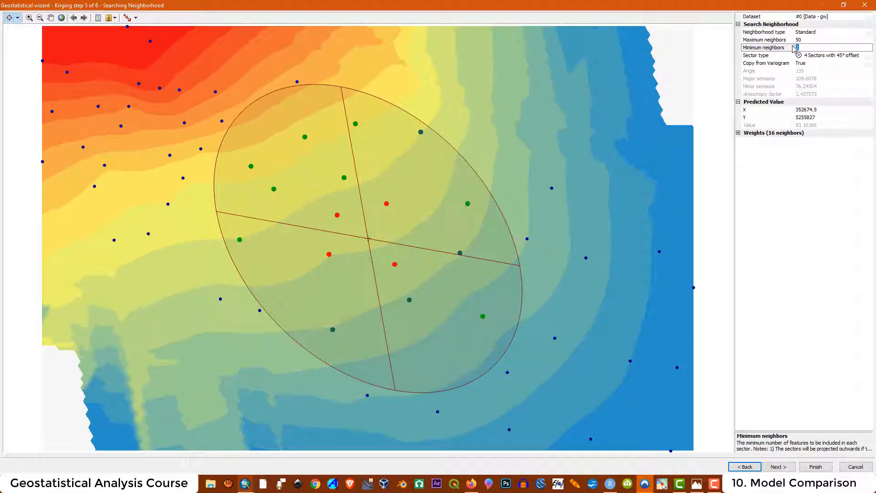
type("18")
left_click(822, 56)
left_click(825, 56)
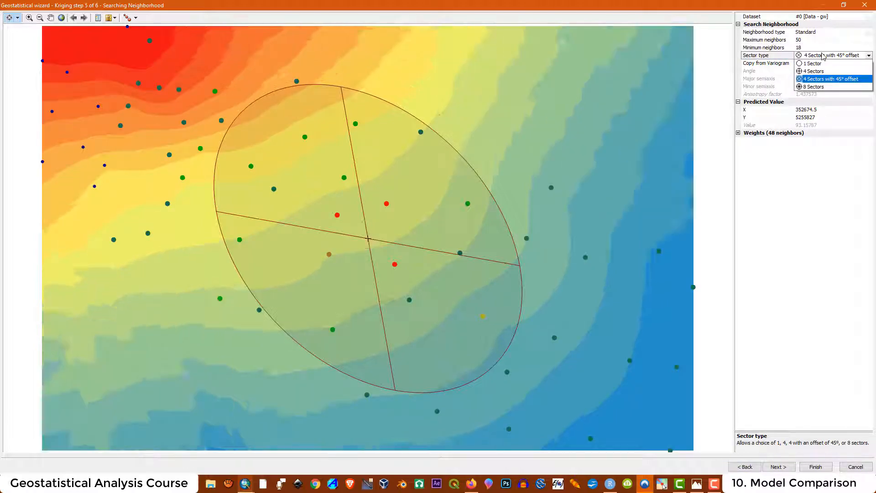
left_click(814, 64)
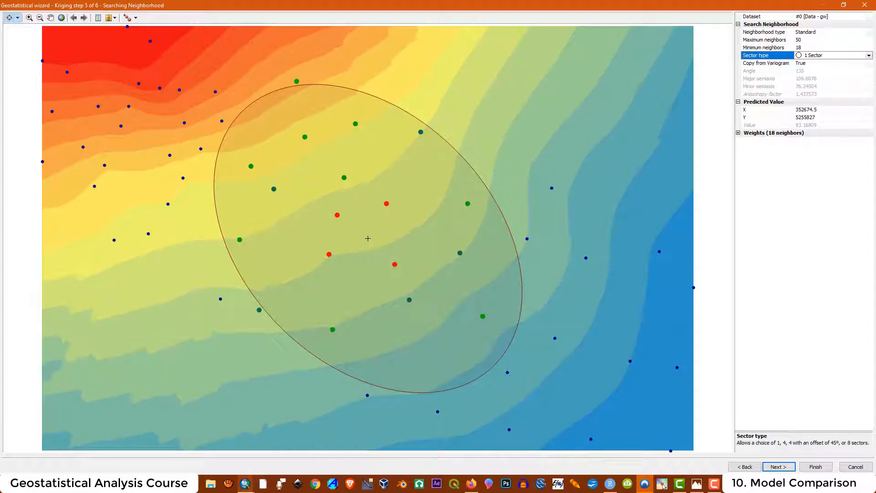
left_click(778, 467)
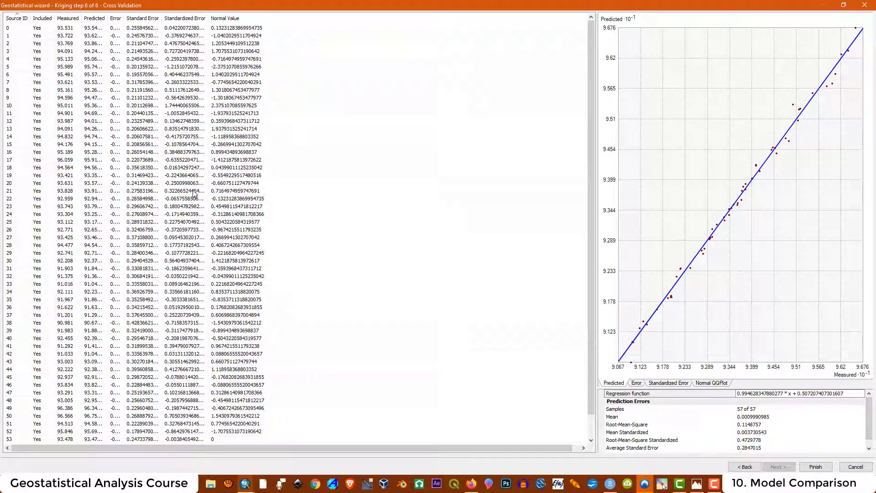
- Finish the wizard, review the Method Report, and add the Kriging layer to the map
left_click(815, 467)
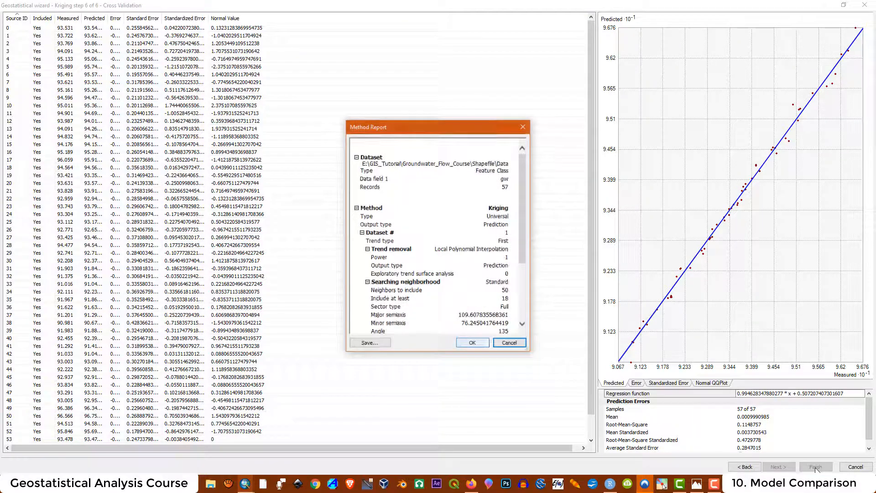
left_click_drag(522, 200, 520, 280)
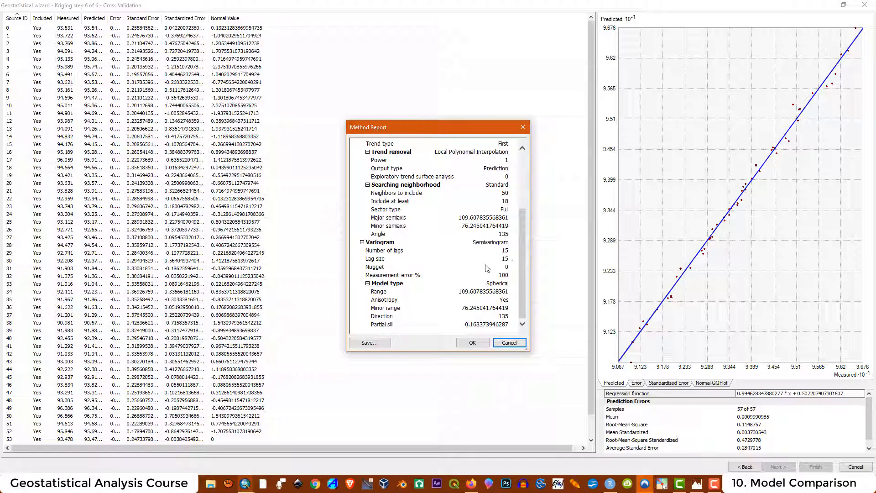
left_click_drag(523, 264, 519, 198)
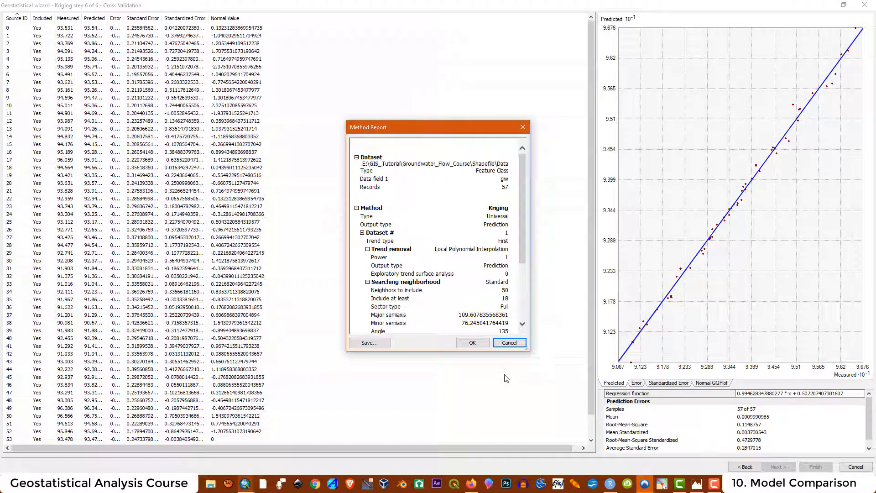
left_click(472, 343)
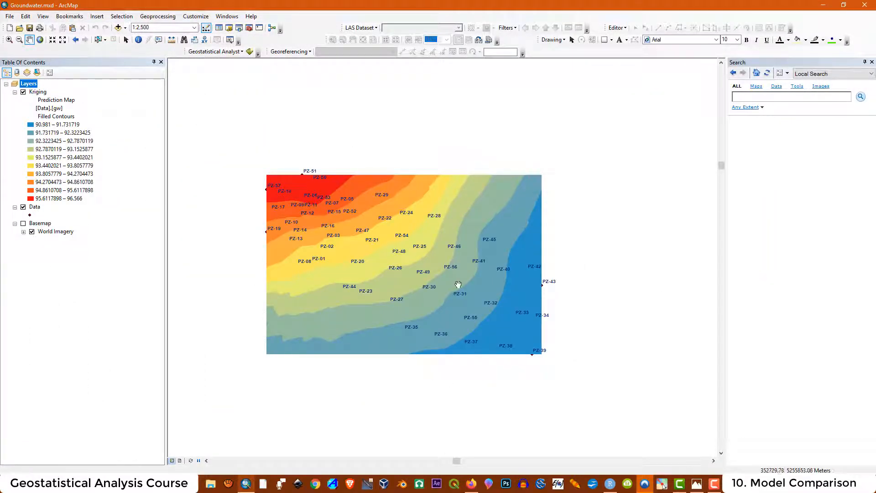
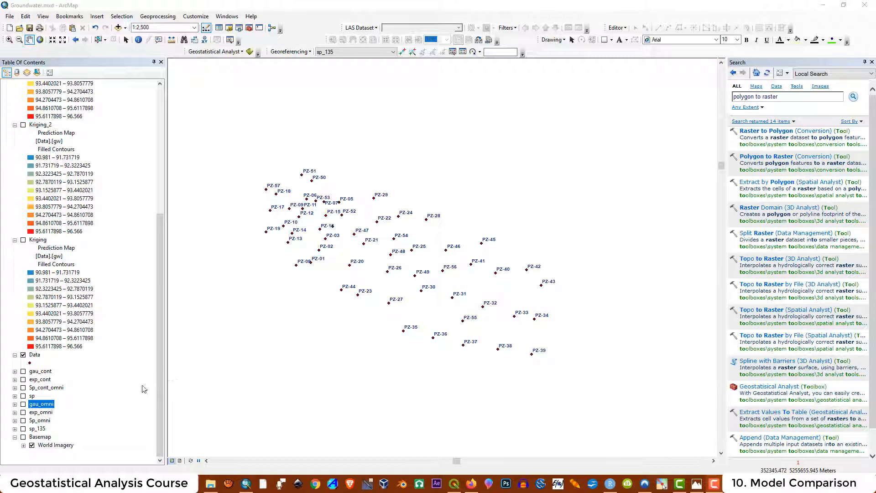
left_click(23, 429)
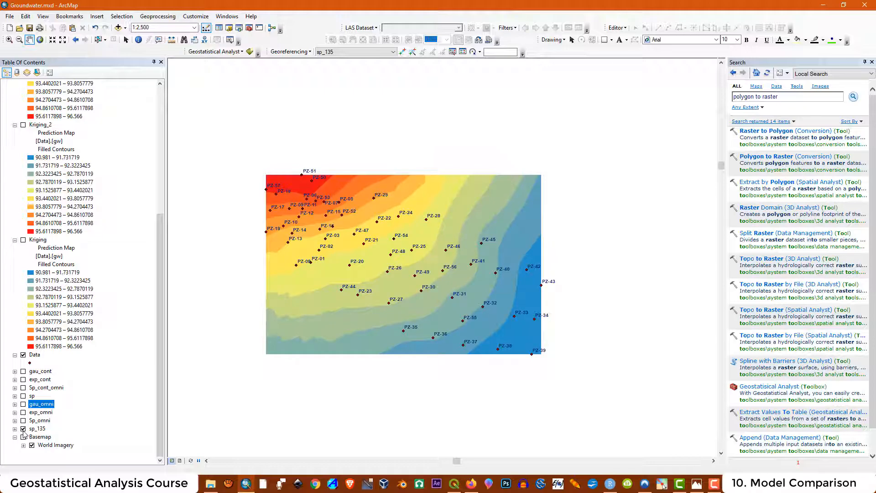
left_click(23, 429)
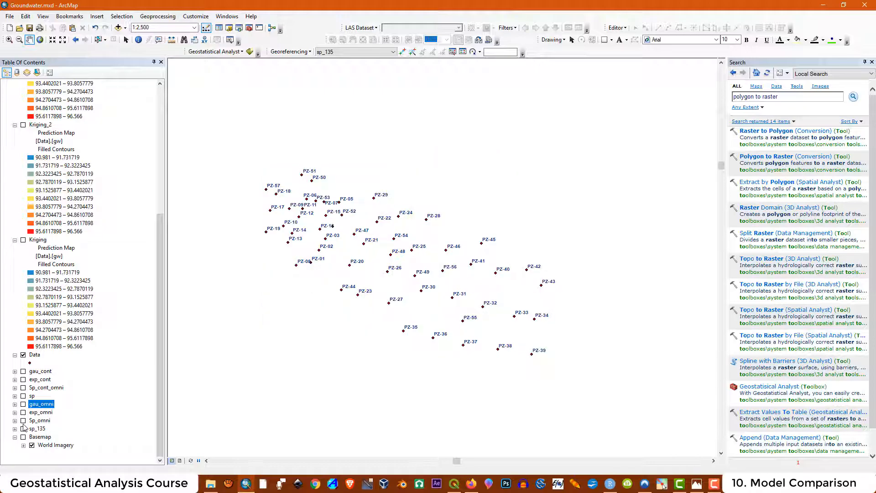
left_click(23, 421)
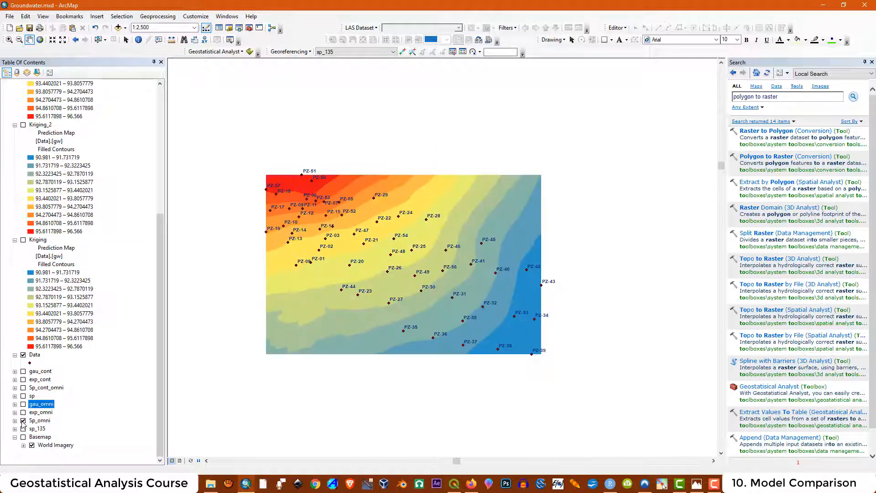
left_click(24, 421)
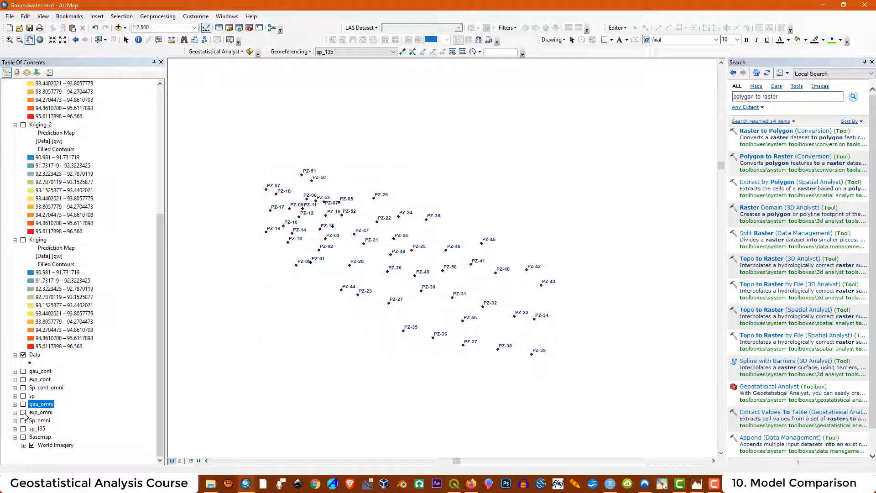
left_click(23, 413)
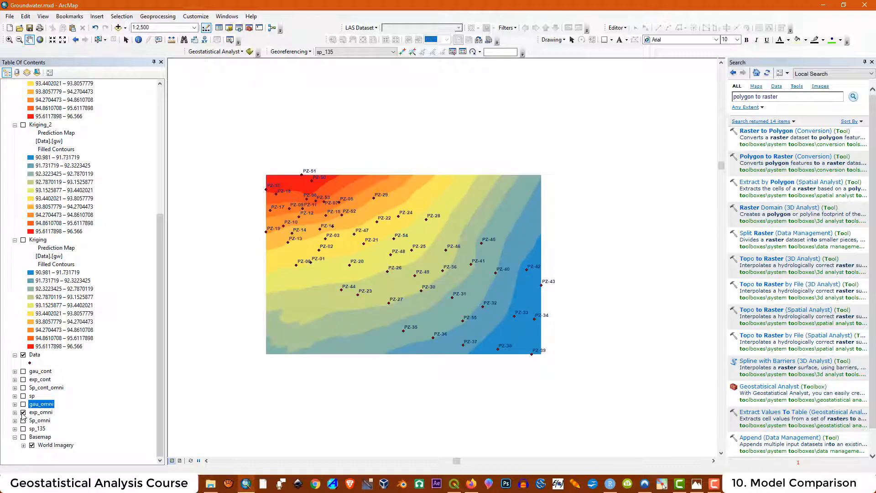
left_click(23, 413)
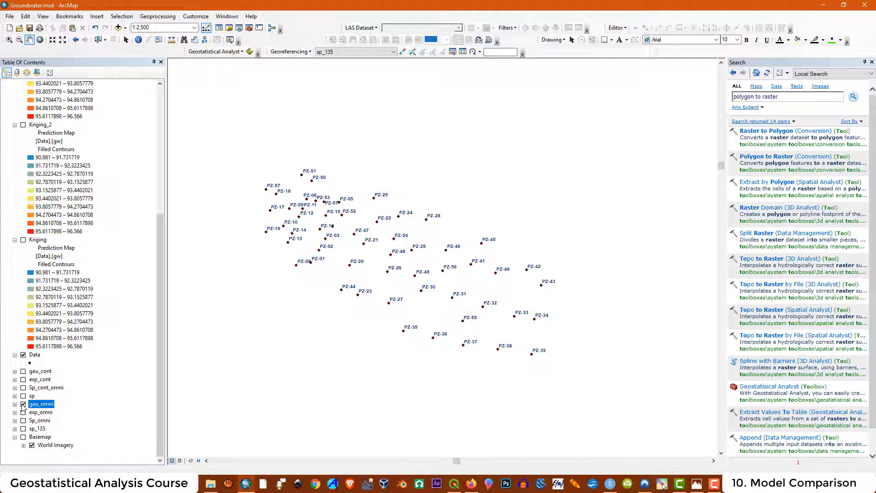
left_click(23, 404)
- Browse into the Rstudio and ArcMap output folders inside maps2, returning to maps2 each time
left_click(210, 484)
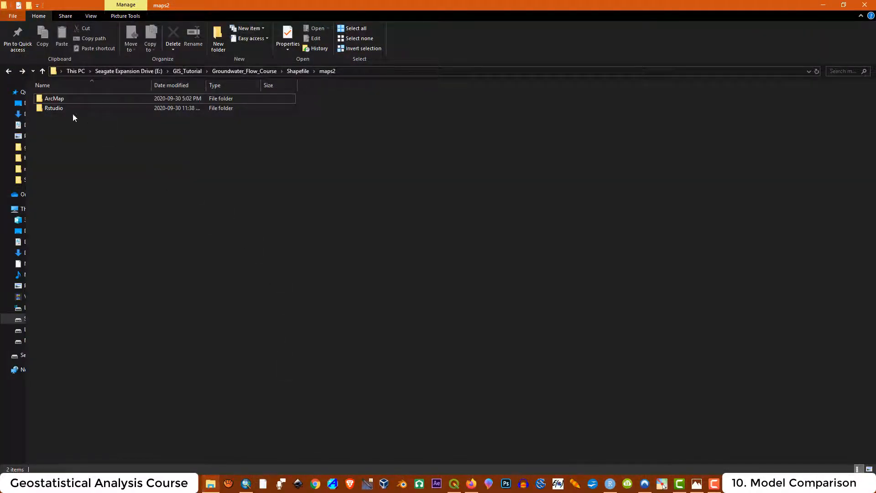
double_click(59, 110)
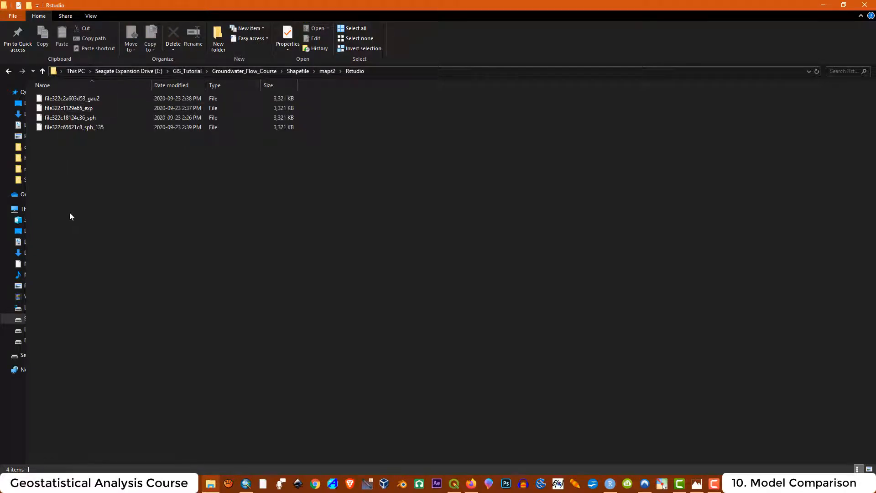
left_click(8, 72)
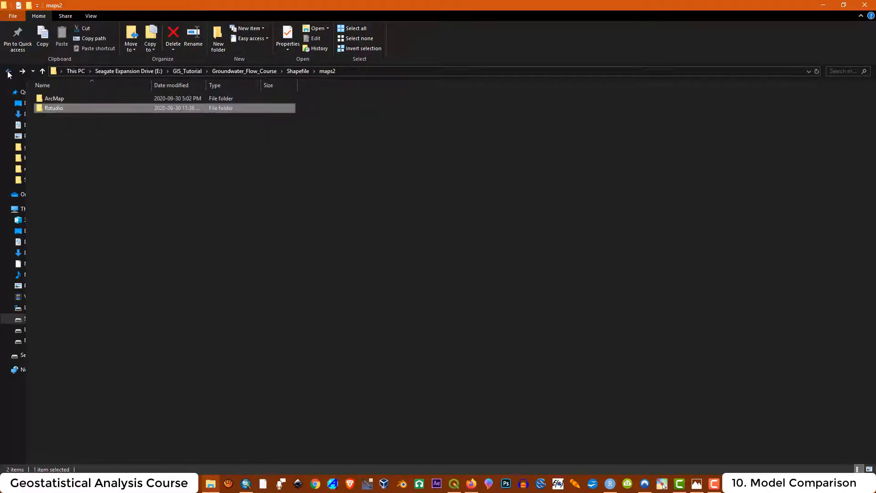
double_click(51, 111)
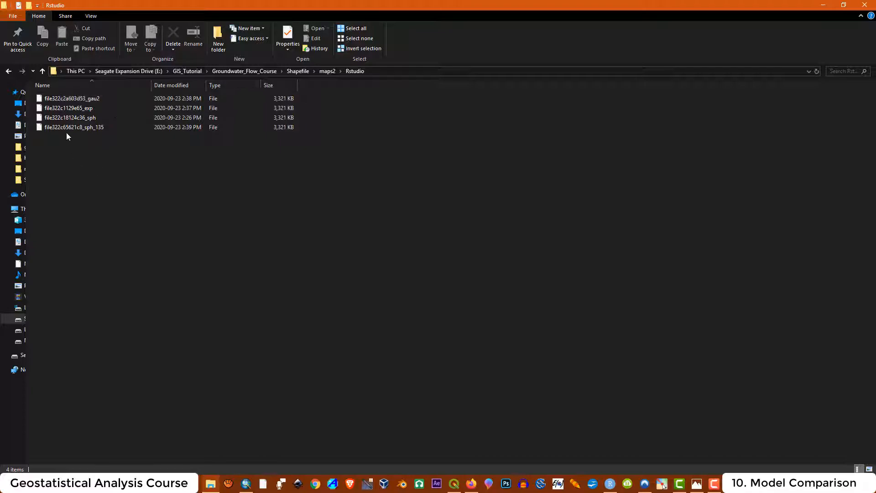
left_click(8, 72)
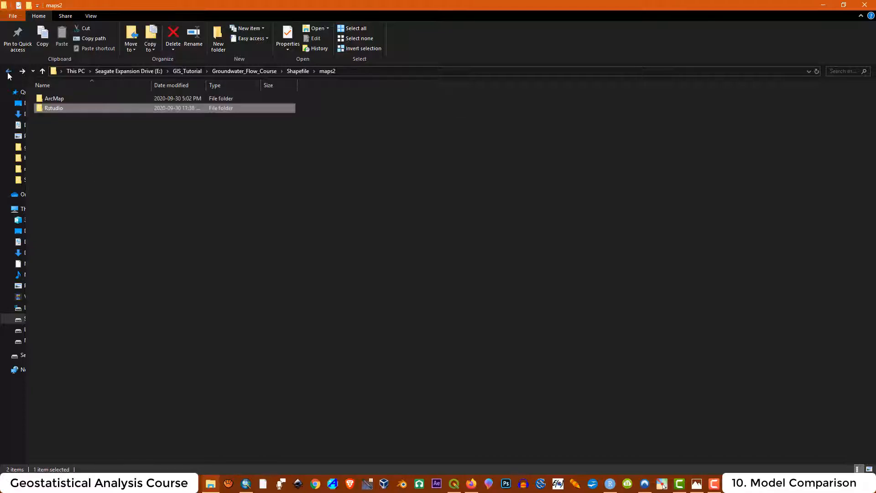
left_click(61, 98)
double_click(61, 97)
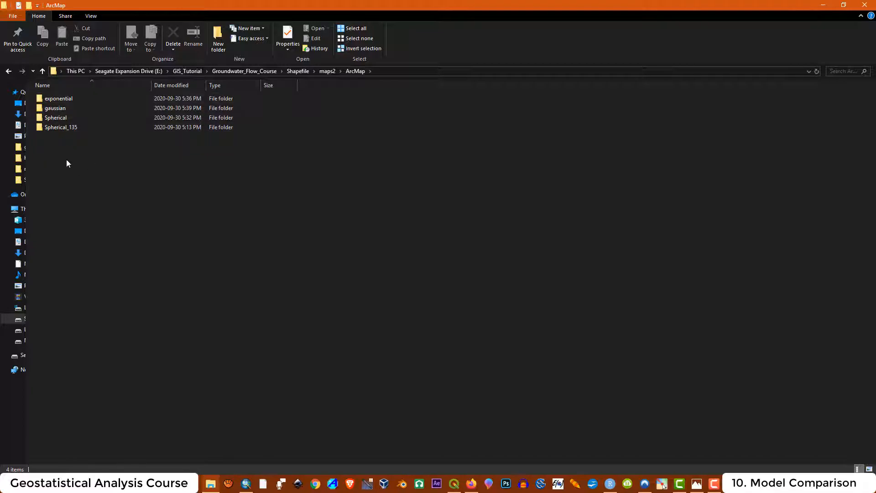
left_click(9, 73)
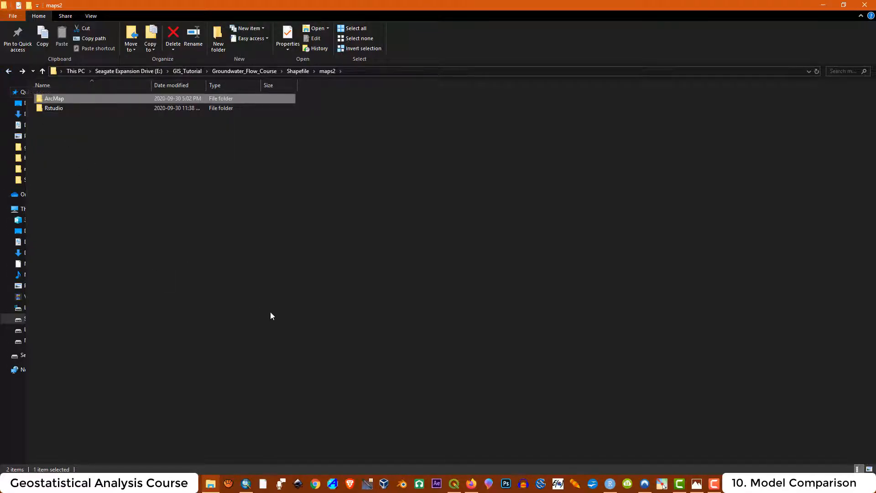
- Add all four raster files from maps2\Rstudio as layers through the Data Source Manager
left_click(454, 484)
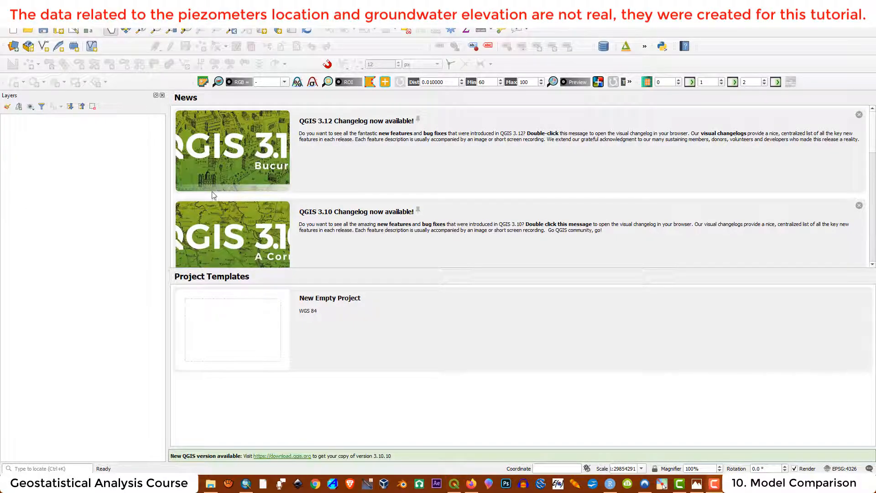
left_click(13, 46)
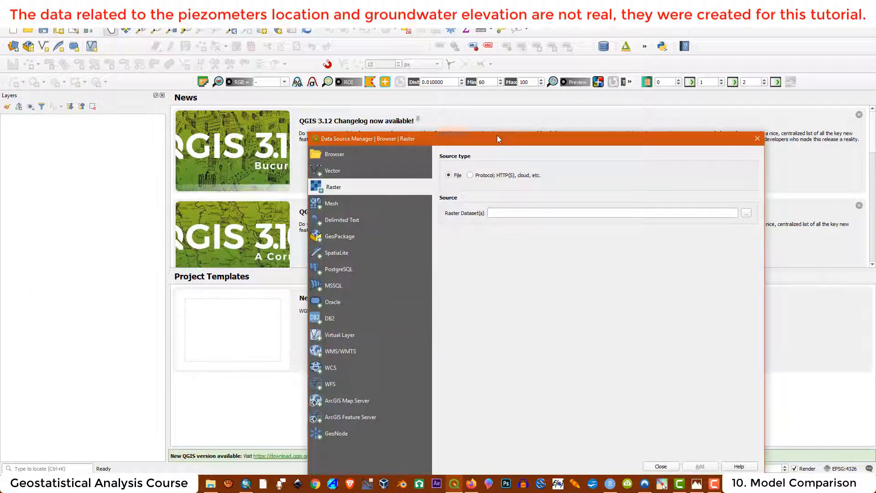
left_click_drag(497, 135, 423, 91)
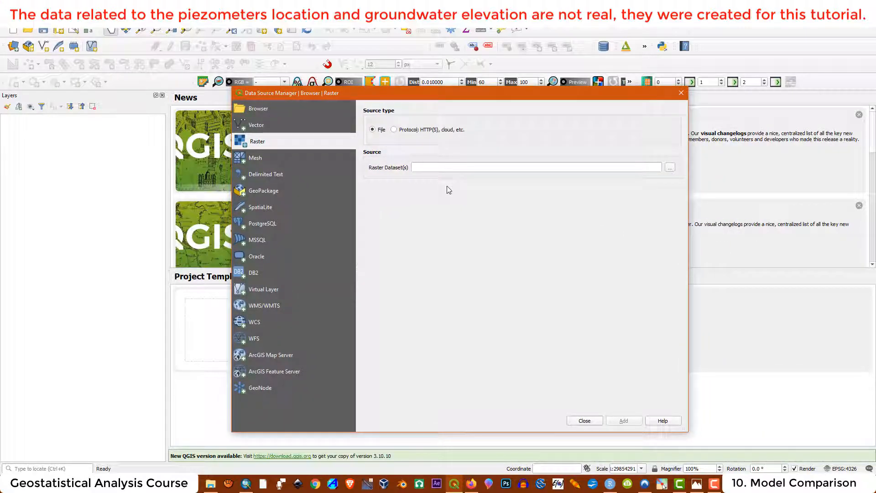
left_click(674, 168)
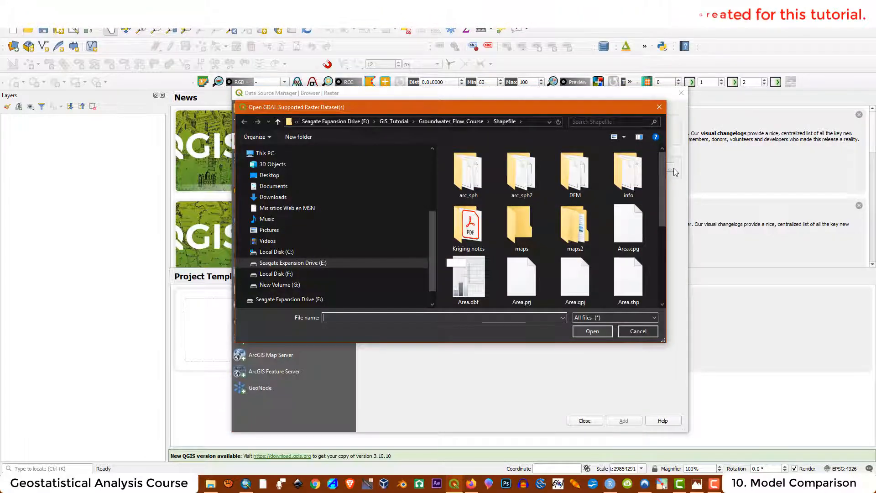
left_click_drag(435, 228, 176, 234)
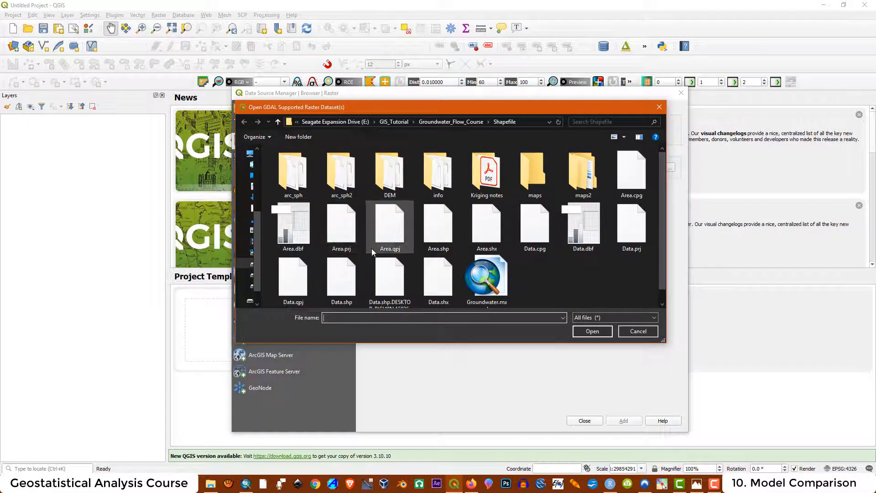
double_click(583, 176)
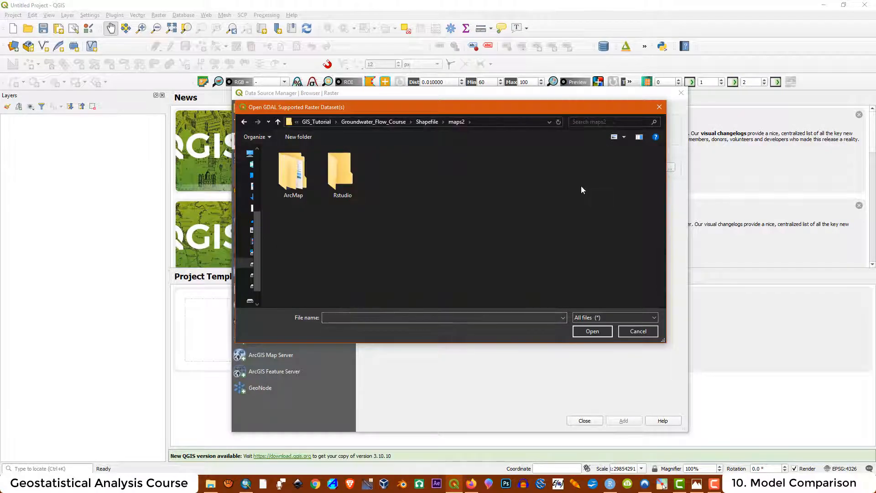
double_click(342, 187)
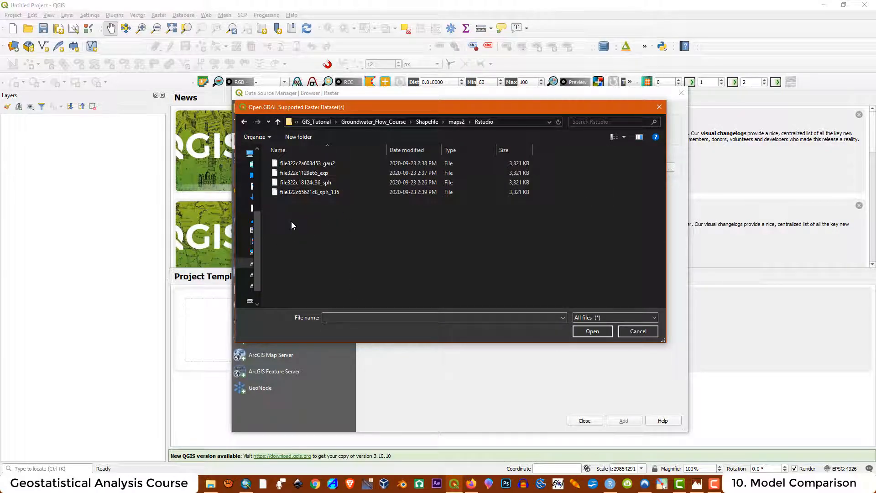
left_click_drag(292, 224, 329, 157)
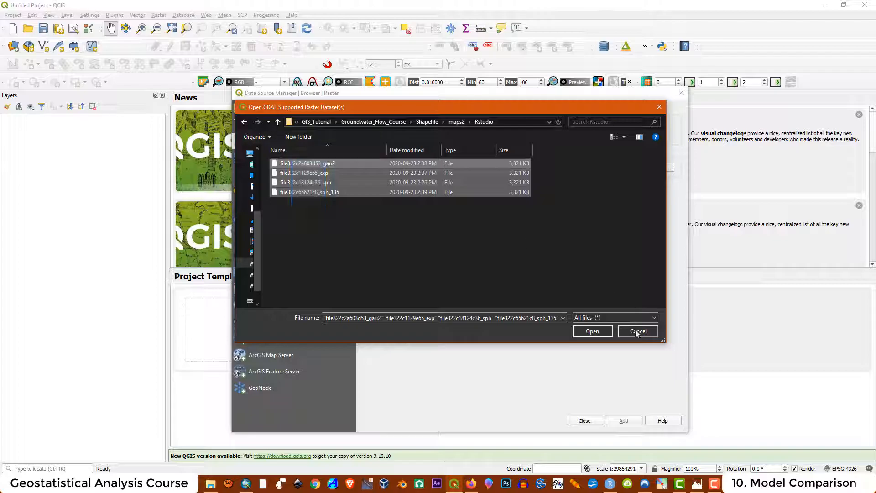
left_click(590, 332)
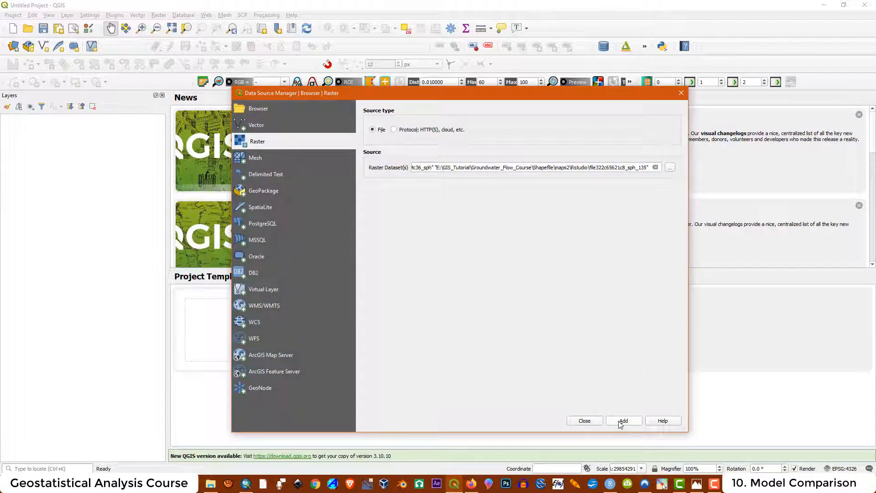
left_click(622, 423)
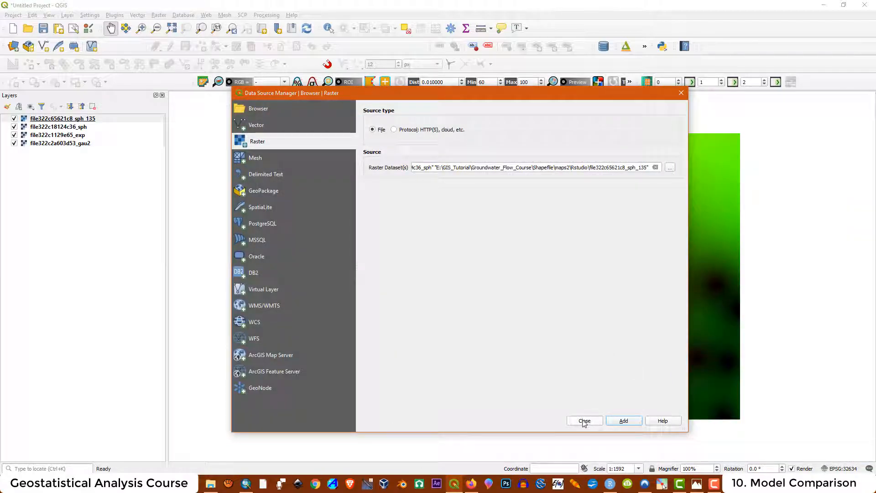
- Close the Data Source Manager and check the sph_135 raster's CRS on its Information page
left_click(584, 421)
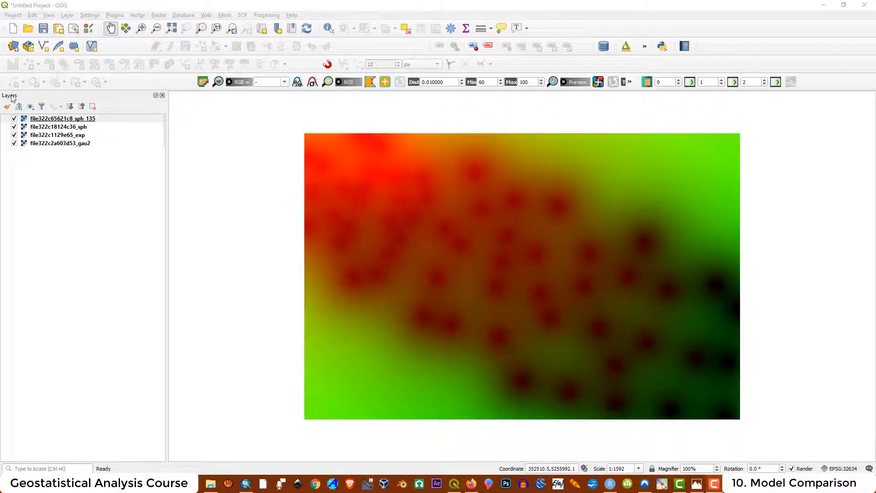
right_click(75, 121)
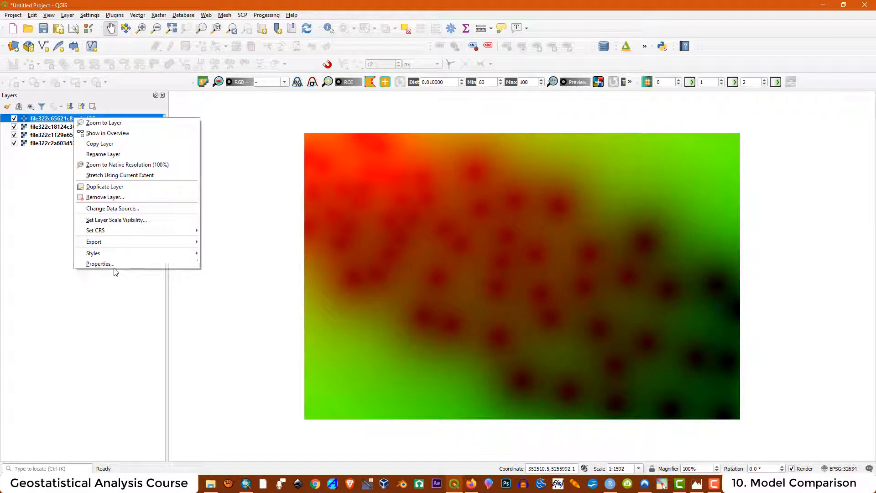
mouse_move(110, 235)
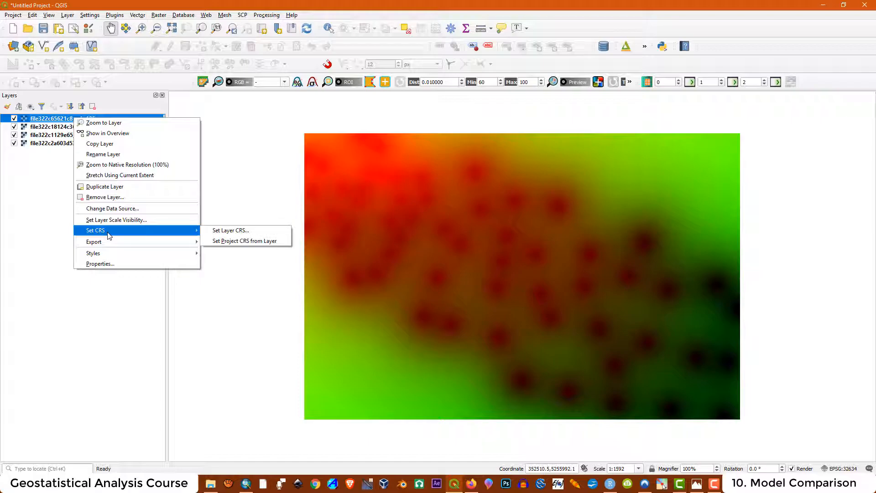
left_click(104, 265)
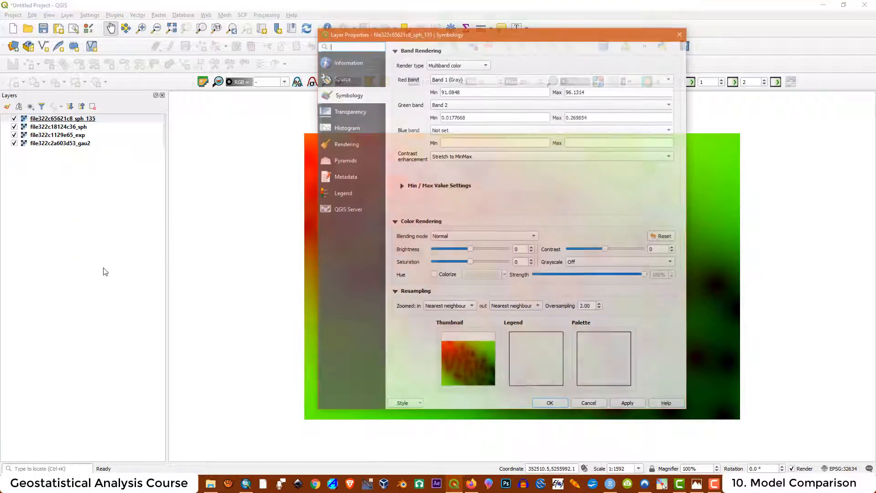
left_click(348, 62)
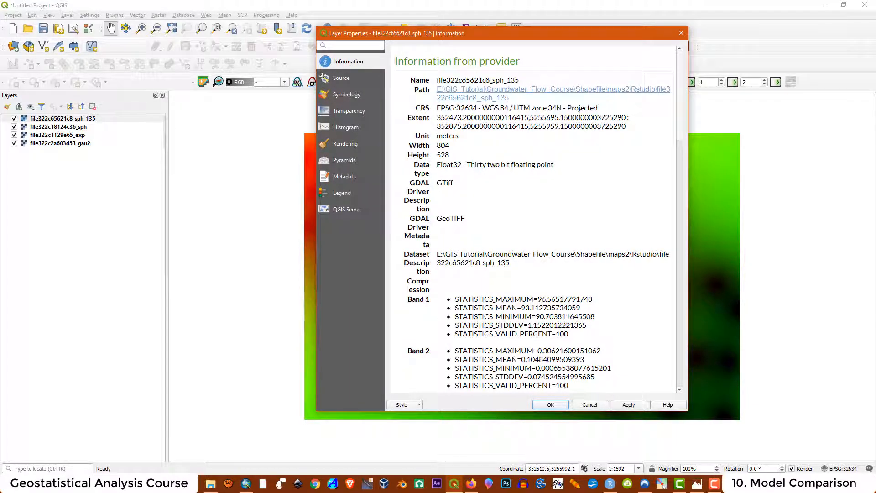
left_click_drag(598, 108, 441, 108)
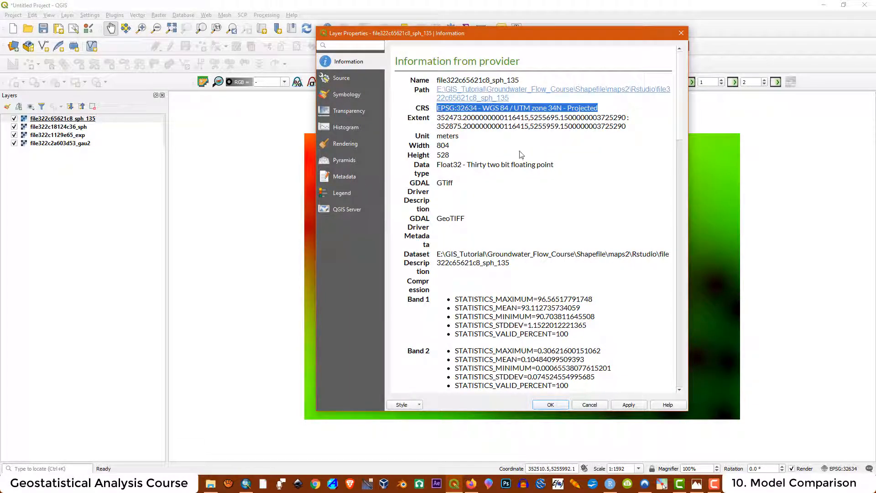
left_click(681, 33)
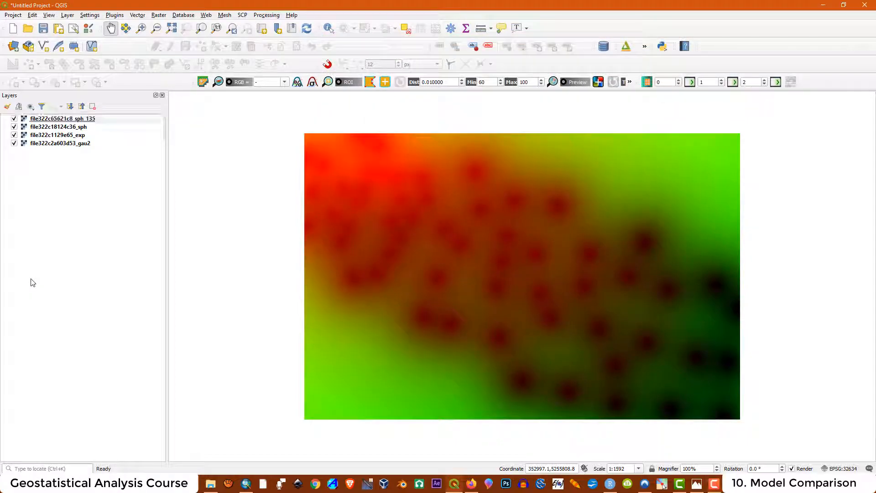
left_click(80, 120)
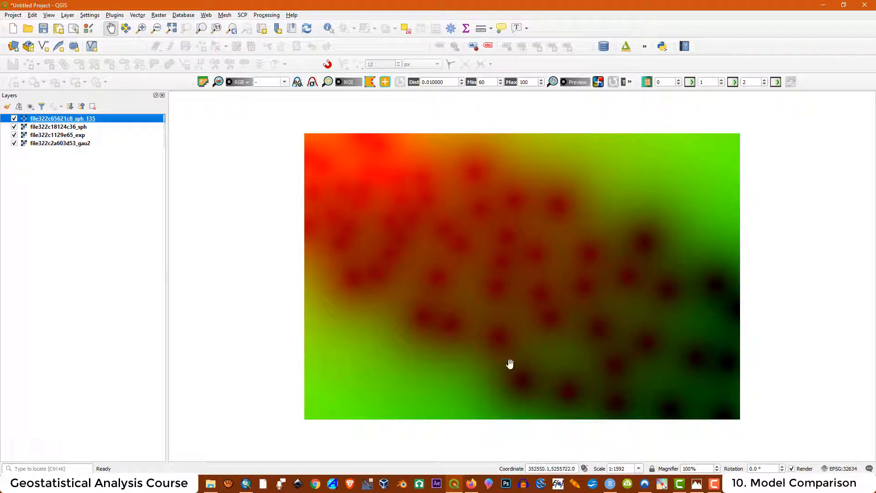
right_click(100, 117)
- Set the sph_135 raster's green band to Band 1 (Gray) and apply the change
left_click(152, 262)
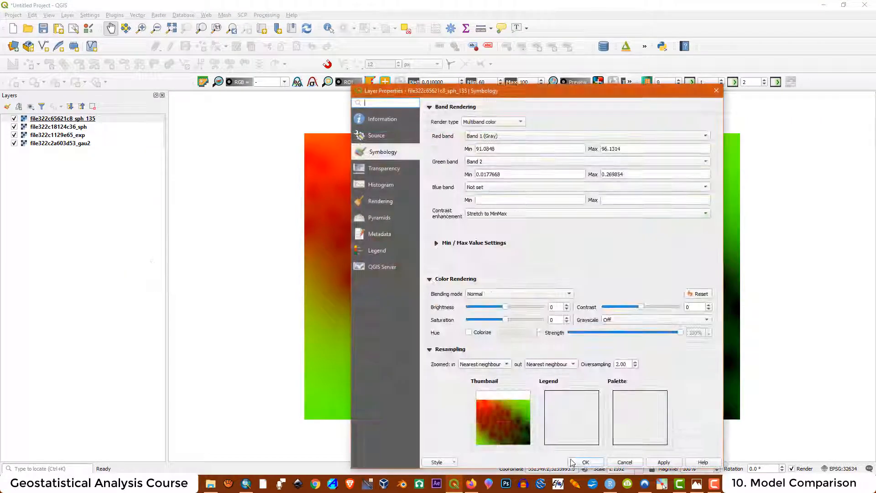
left_click(490, 162)
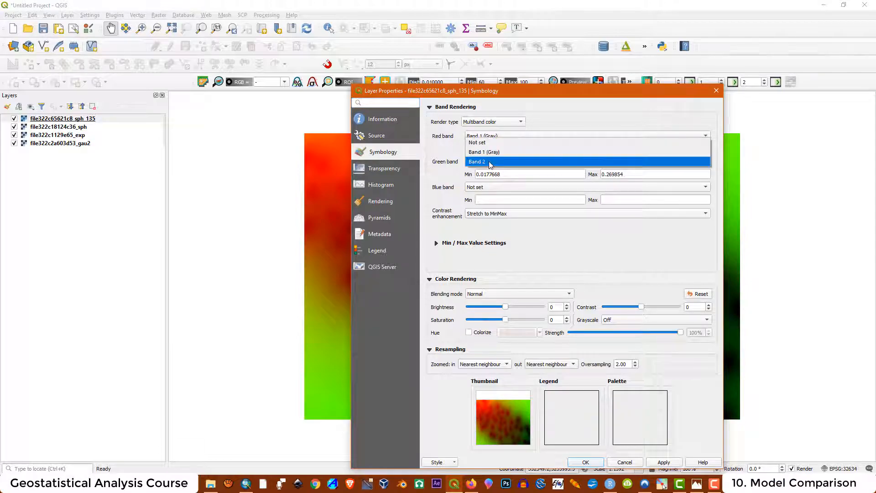
left_click(484, 152)
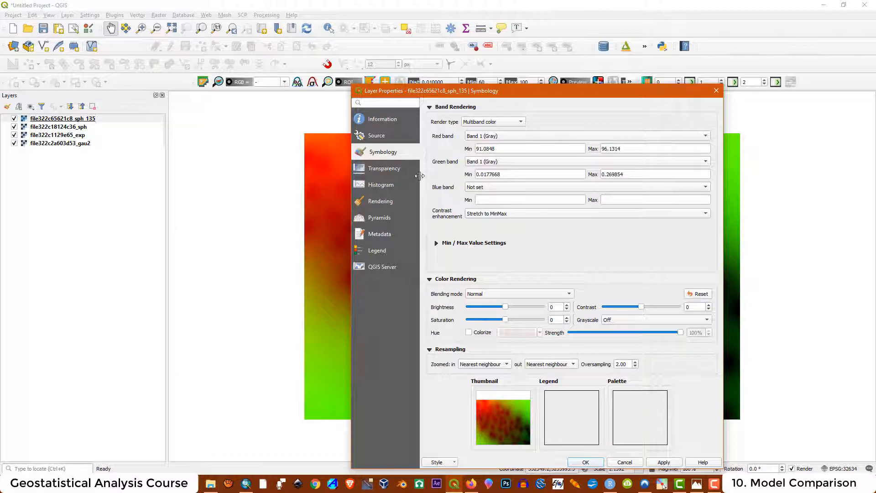
left_click(664, 463)
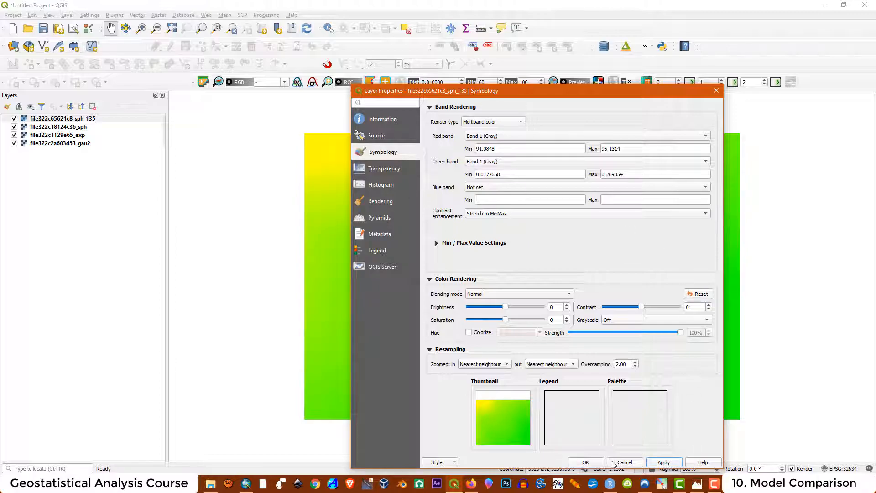
left_click(589, 462)
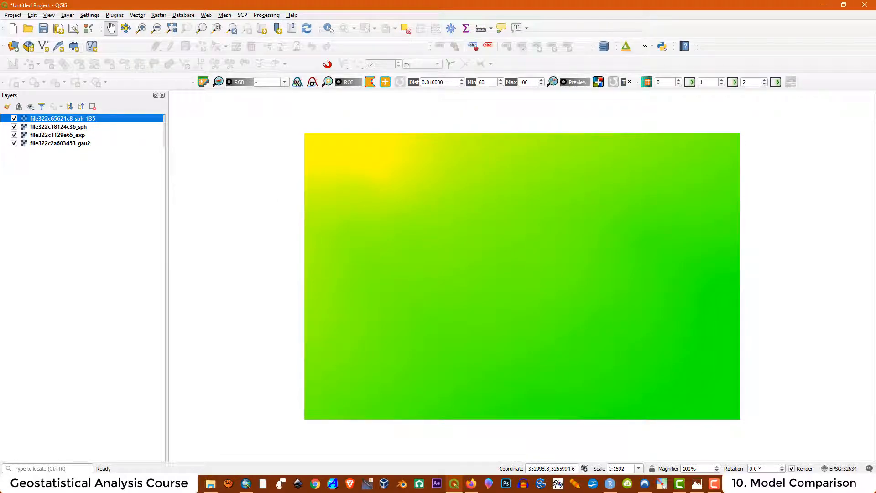
- Add Shapefile\Data.shp as a vector point layer through the Data Source Manager
left_click(14, 47)
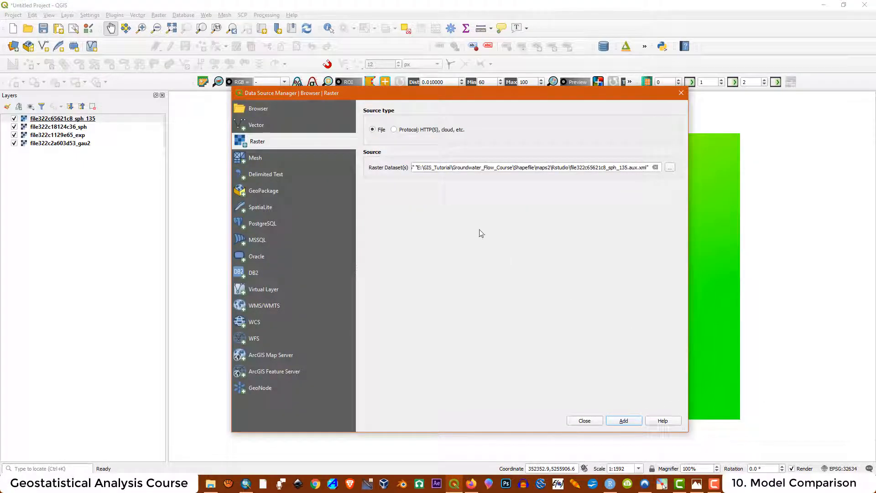
left_click(259, 126)
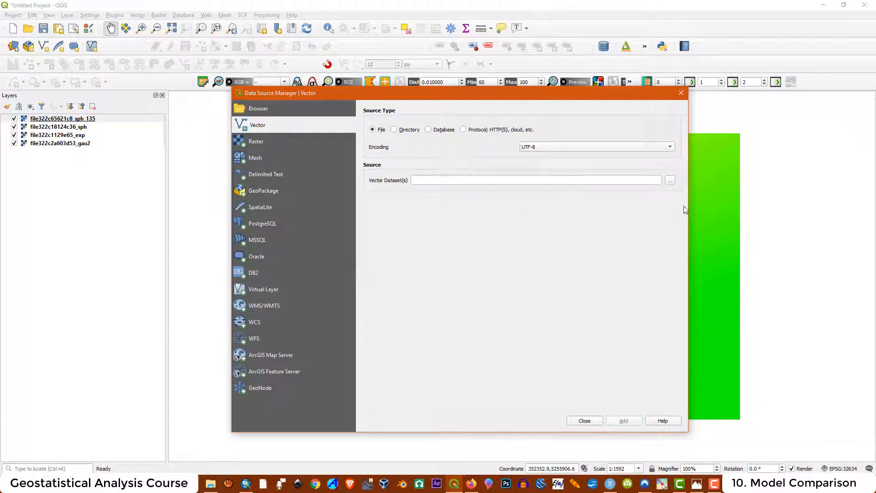
left_click(670, 180)
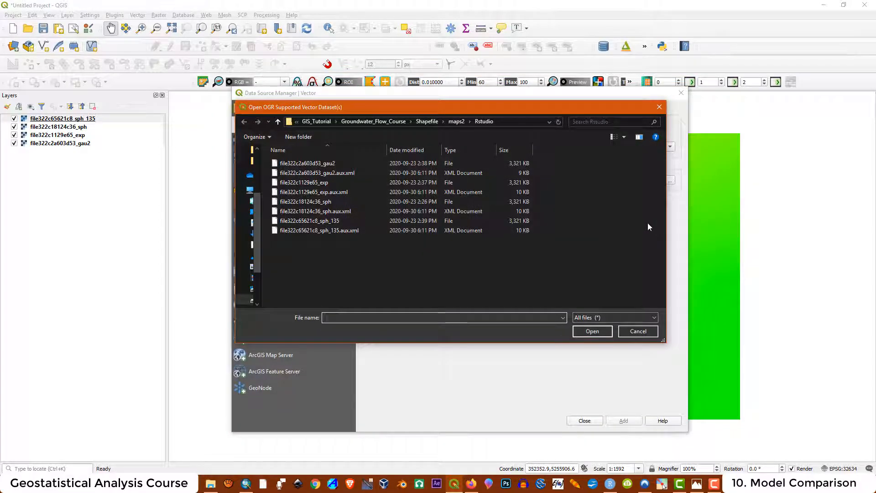
left_click(424, 122)
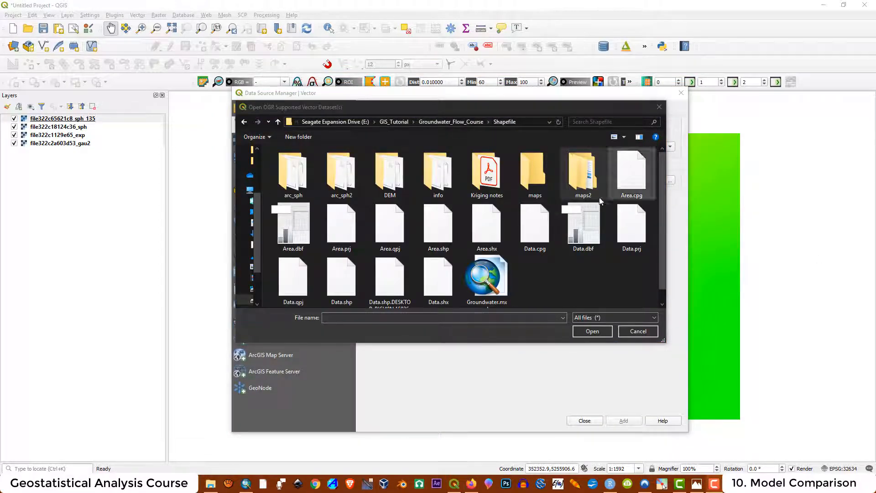
left_click(351, 292)
left_click(592, 331)
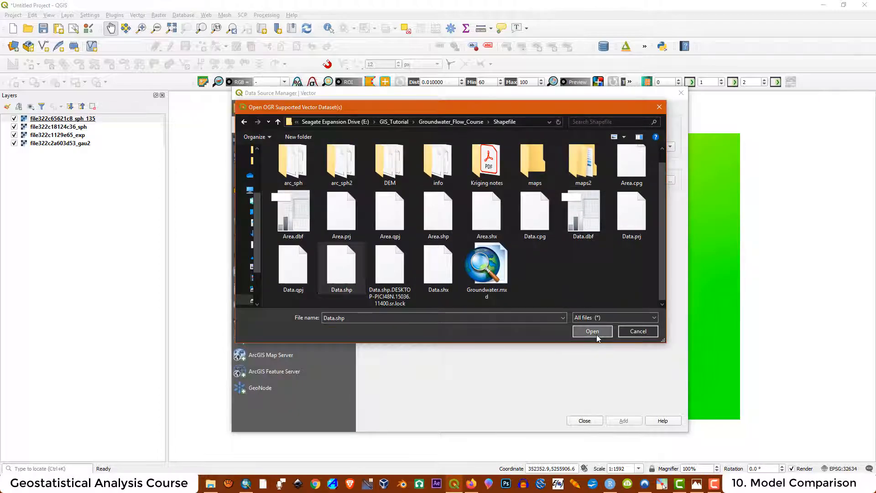
left_click(623, 421)
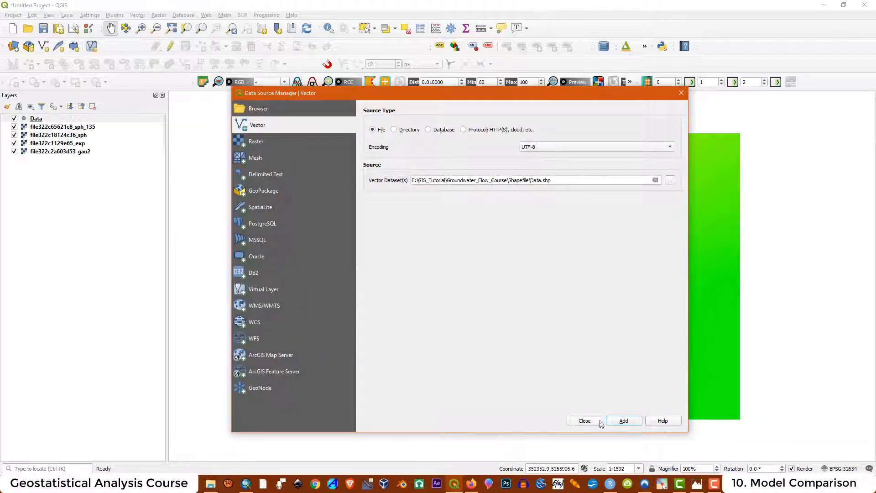
left_click(576, 423)
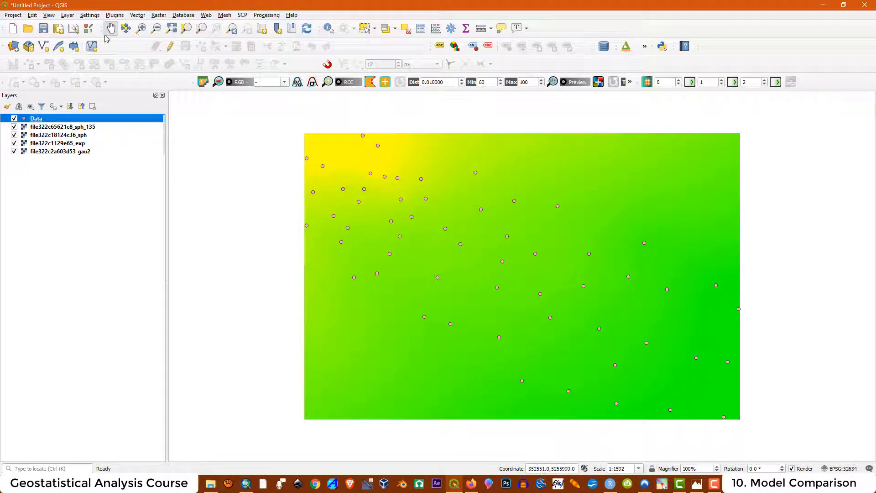
left_click(67, 15)
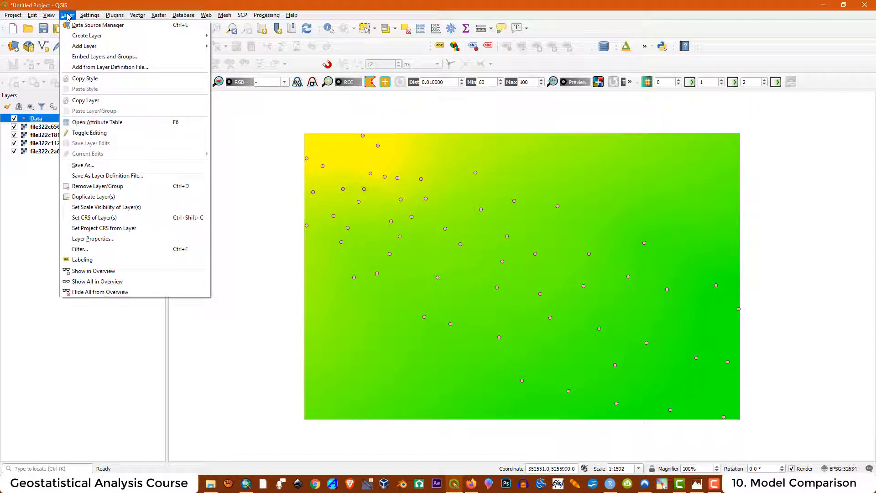
- Create a new Polygon shapefile perimeter.shp using EPSG:32634 WGS 84 / UTM zone 34N
mouse_move(82, 39)
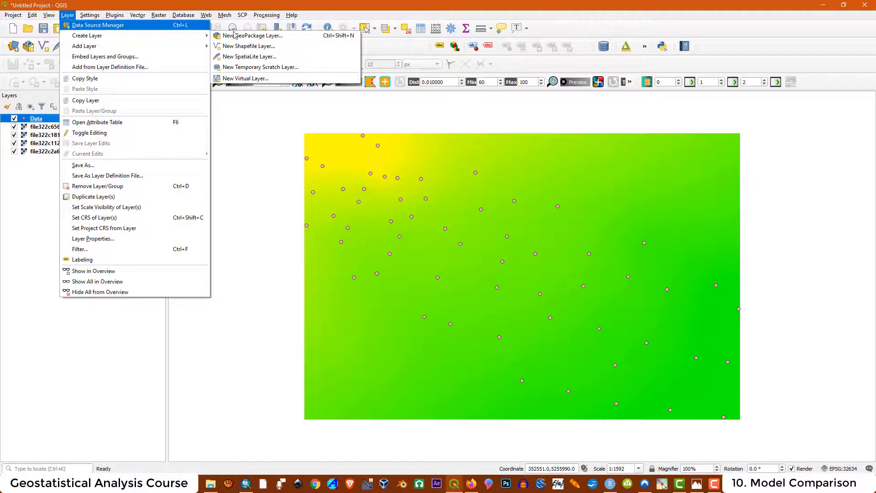
left_click(263, 47)
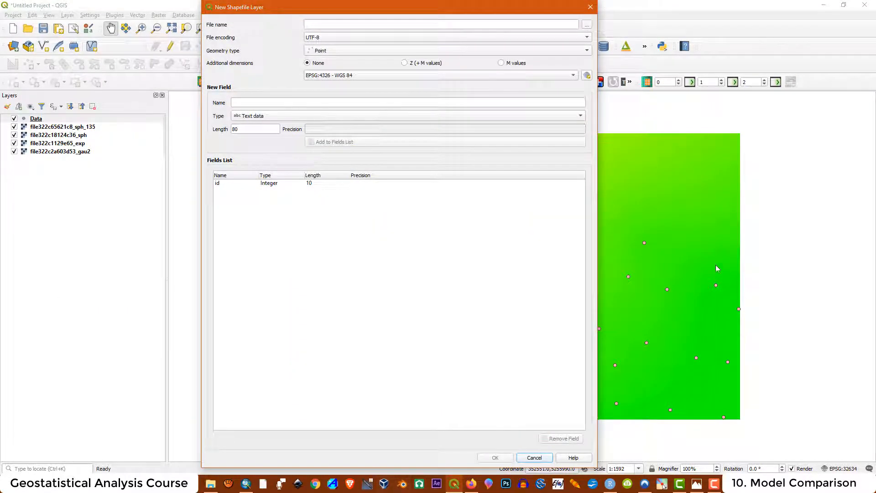
left_click(587, 24)
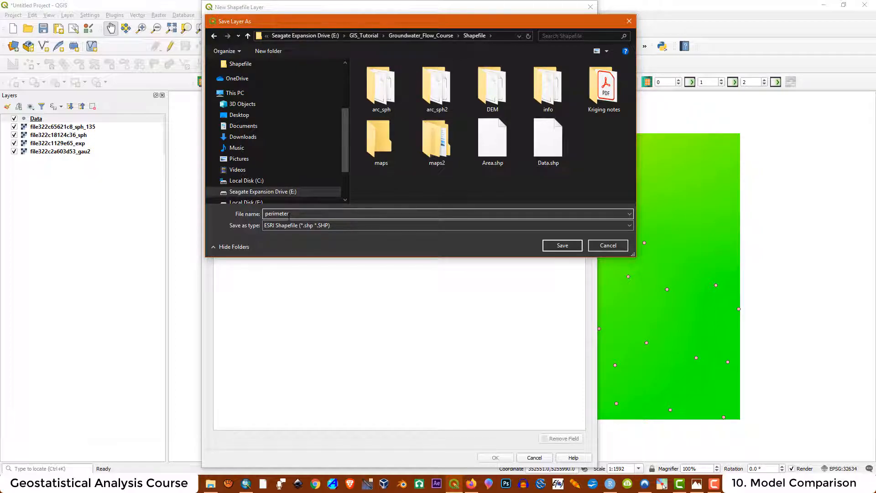
left_click(565, 246)
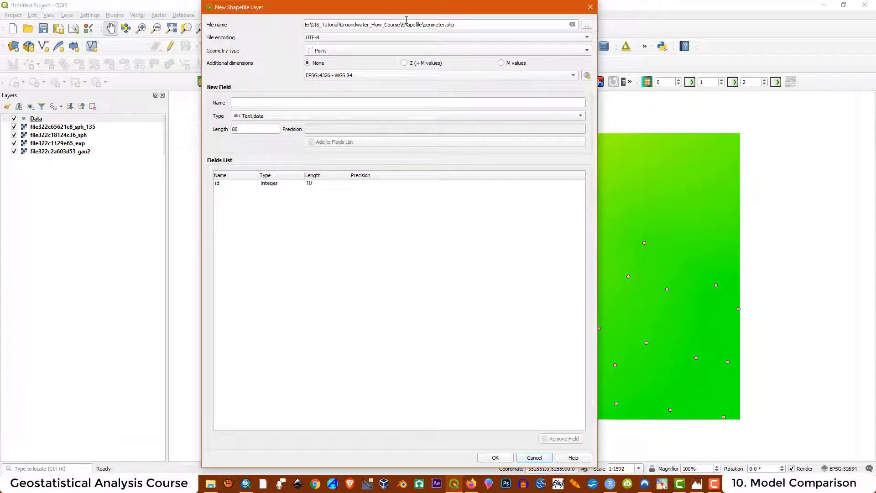
left_click(329, 50)
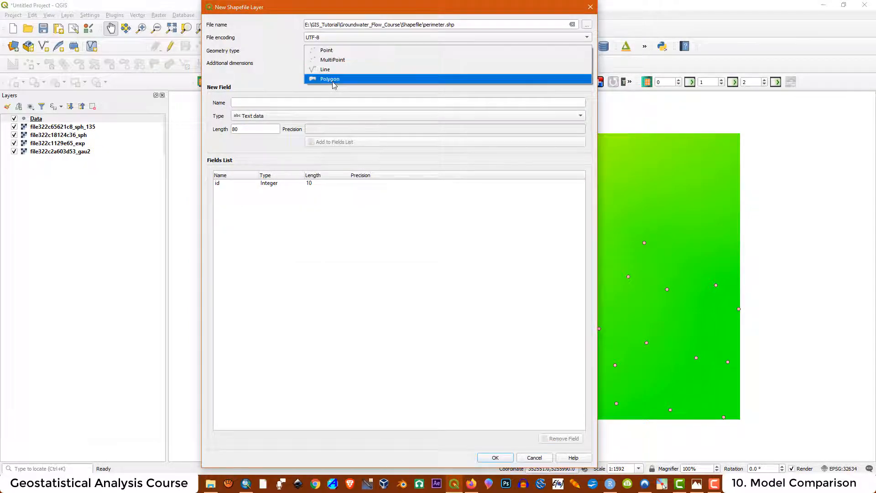
left_click(331, 79)
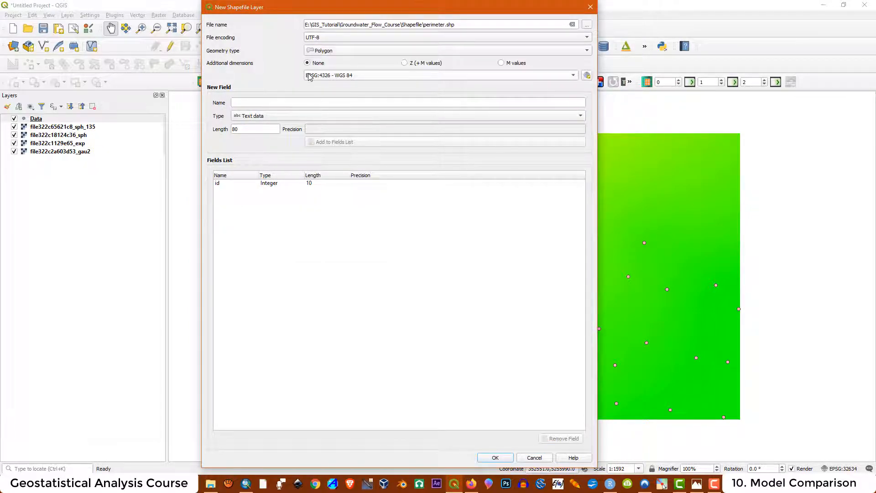
left_click(587, 75)
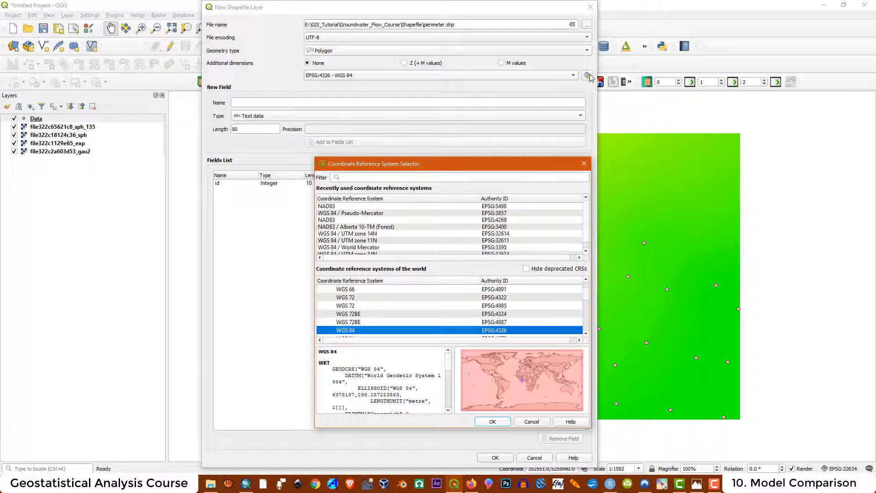
scroll(421, 244, "down", 1)
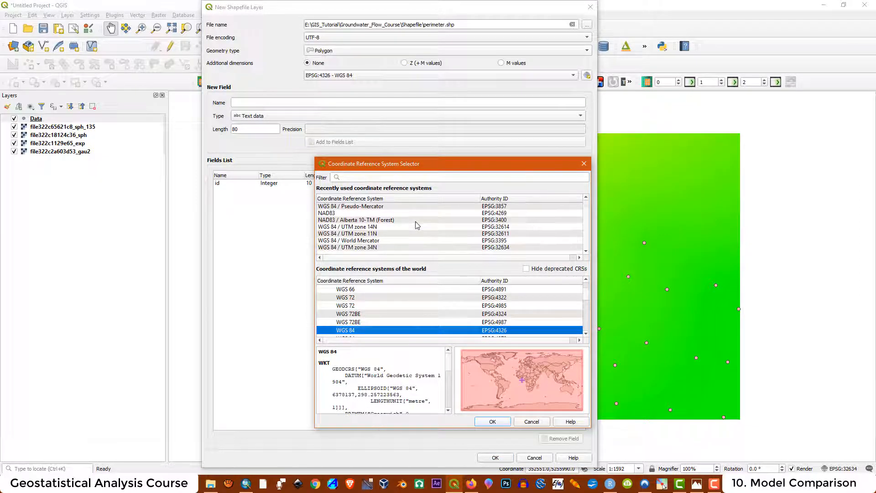
left_click(338, 247)
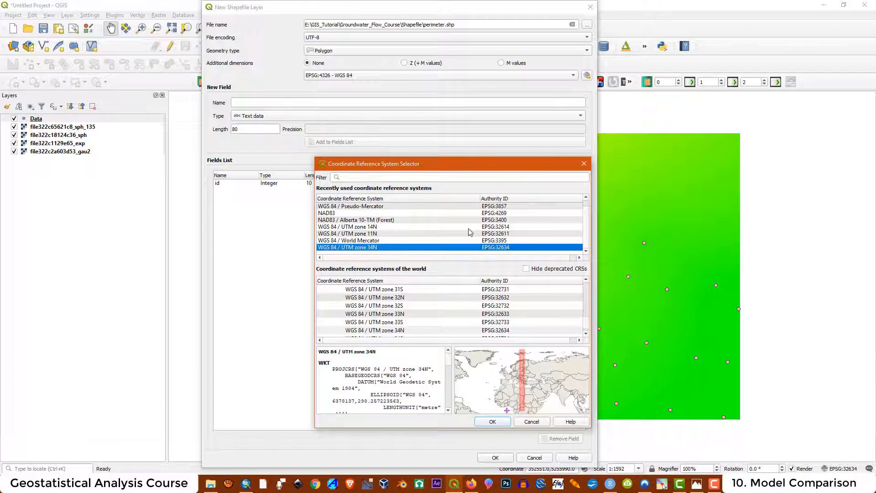
left_click(493, 422)
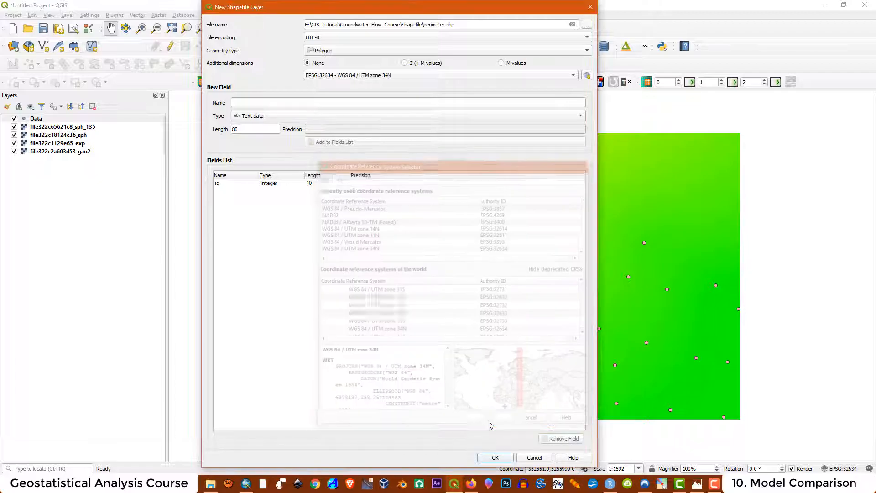
left_click(495, 458)
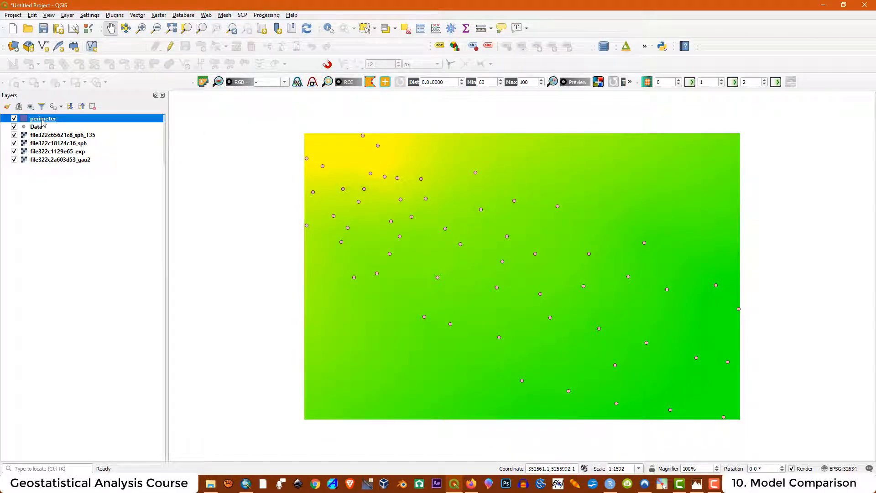
- Start editing the perimeter layer and place polygon vertices around the outer sample points
left_click(171, 47)
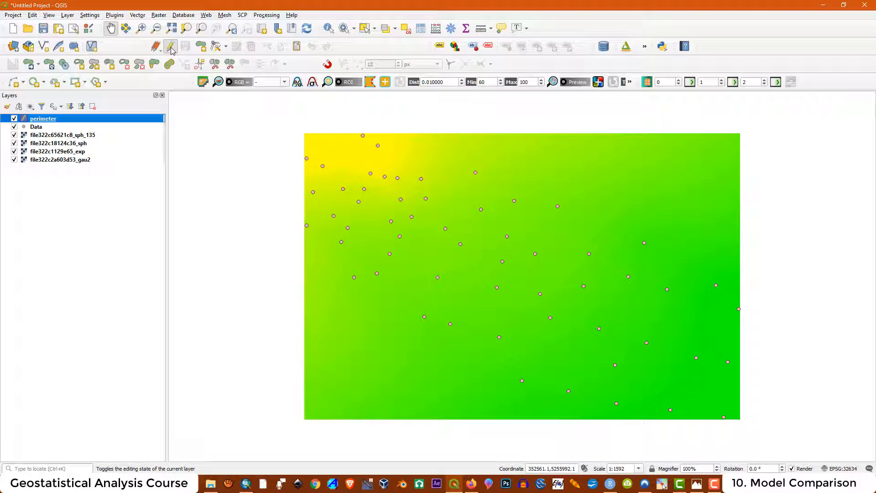
left_click(203, 48)
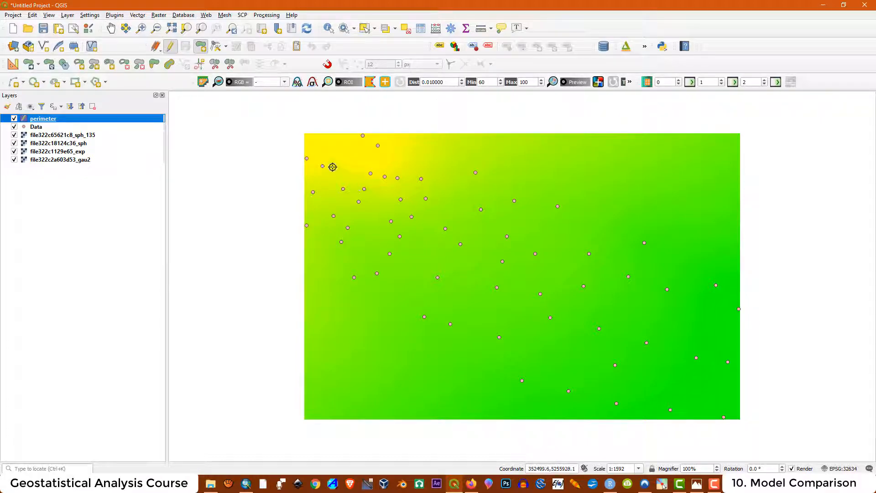
scroll(299, 125, "up", 1)
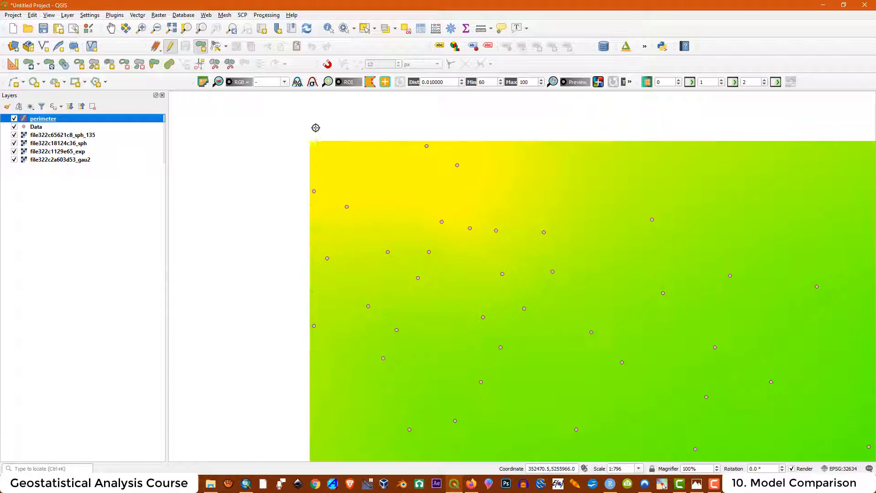
left_click(313, 191)
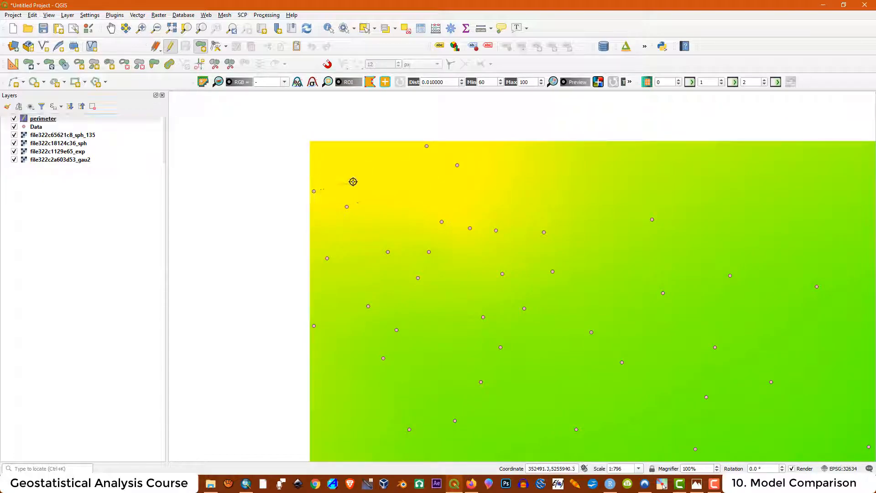
left_click(427, 146)
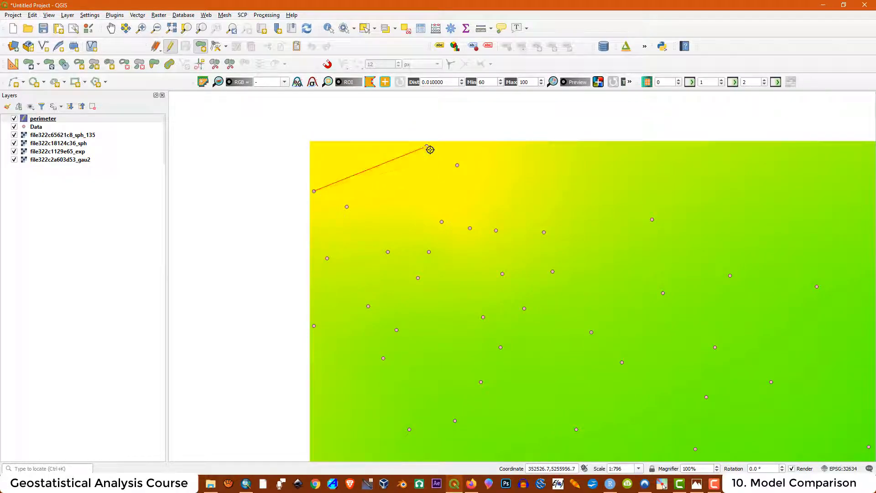
left_click(458, 165)
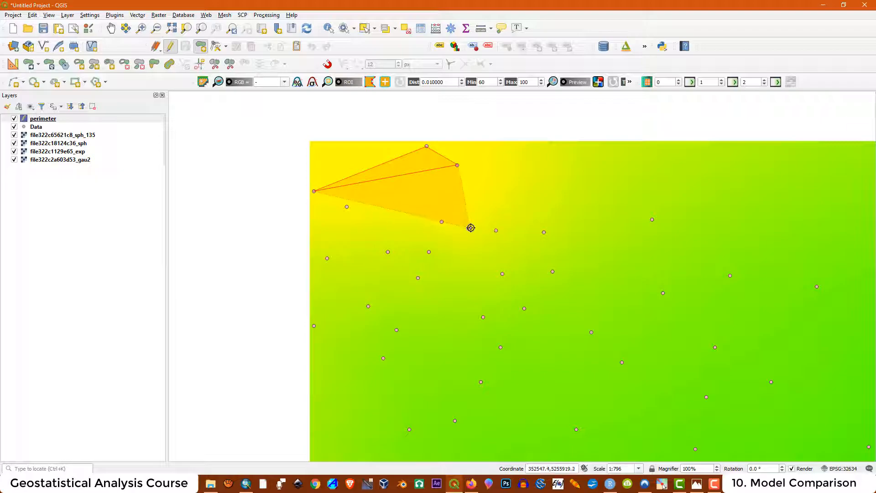
left_click(471, 228)
left_click(496, 230)
left_click(545, 233)
left_click(652, 220)
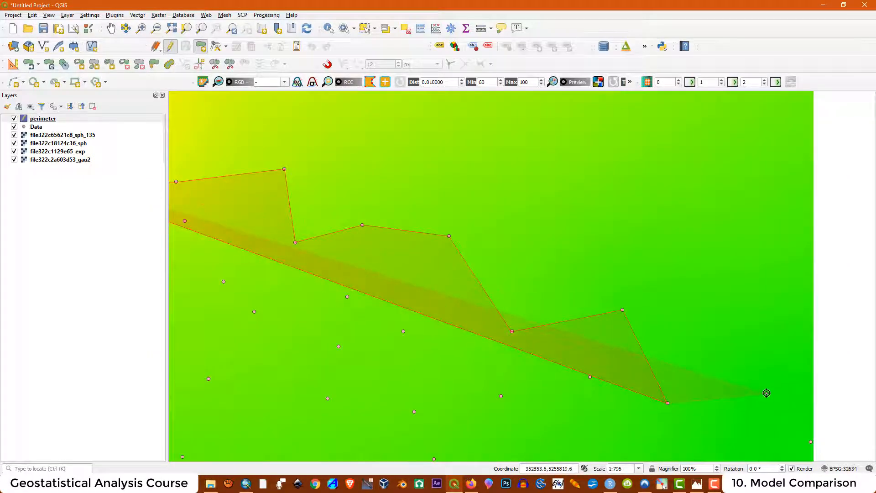
scroll(268, 310, "down", 2)
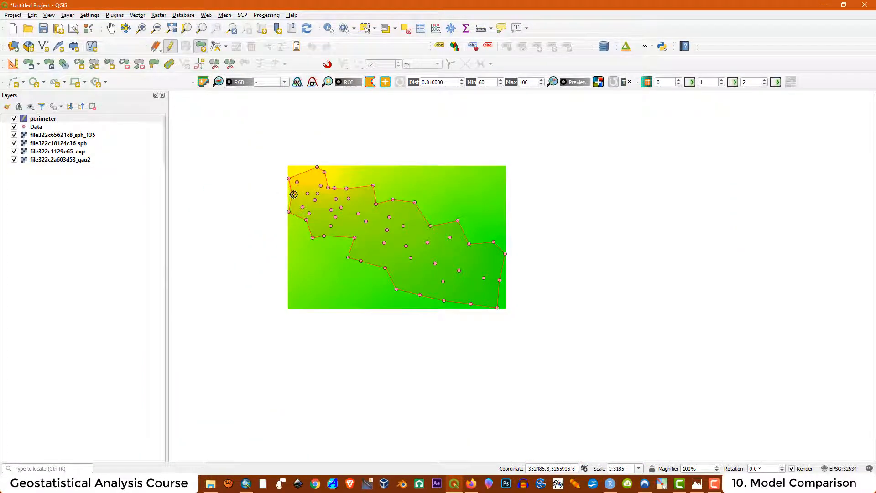
- Close the polygon, accept its attributes, and save the perimeter edits
right_click(315, 201)
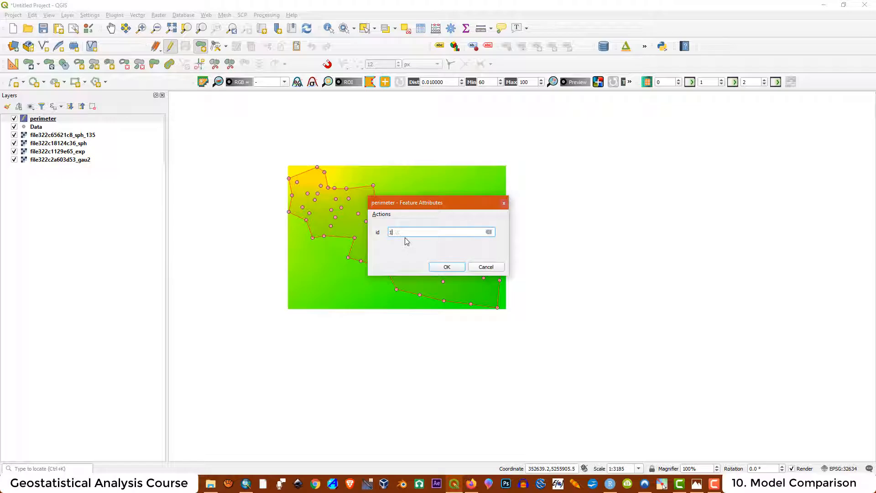
left_click(447, 267)
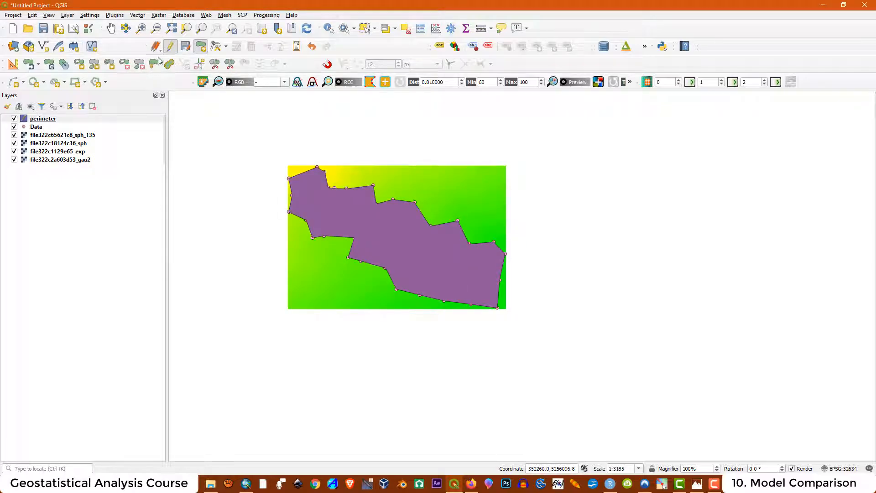
left_click(170, 47)
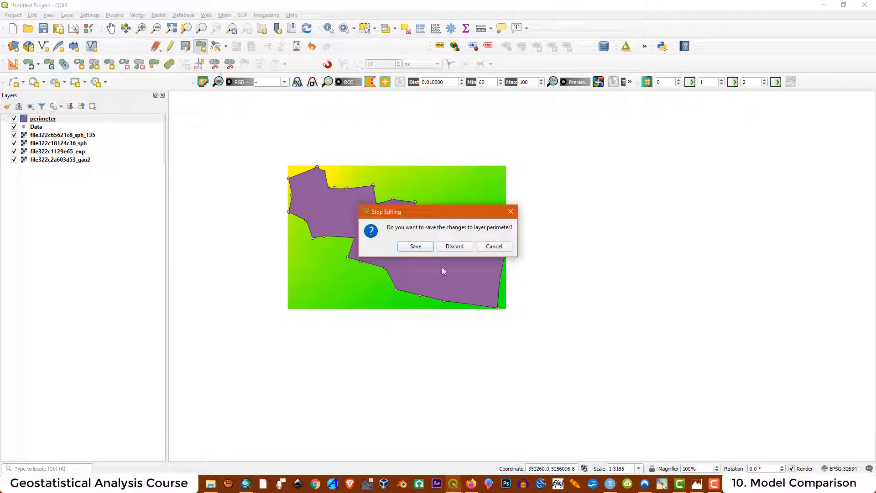
left_click(415, 246)
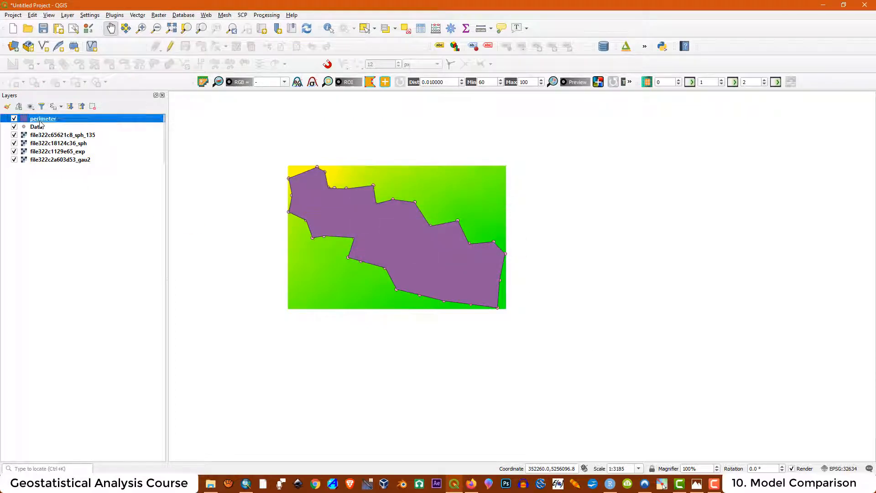
right_click(39, 119)
- Give the perimeter's simple fill a transparent fill and a red Dot Line stroke, then apply
left_click(65, 298)
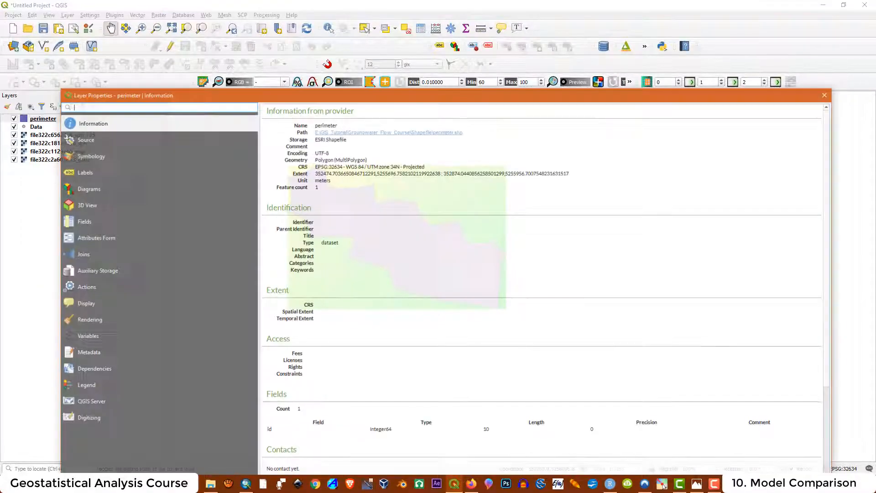
left_click(76, 156)
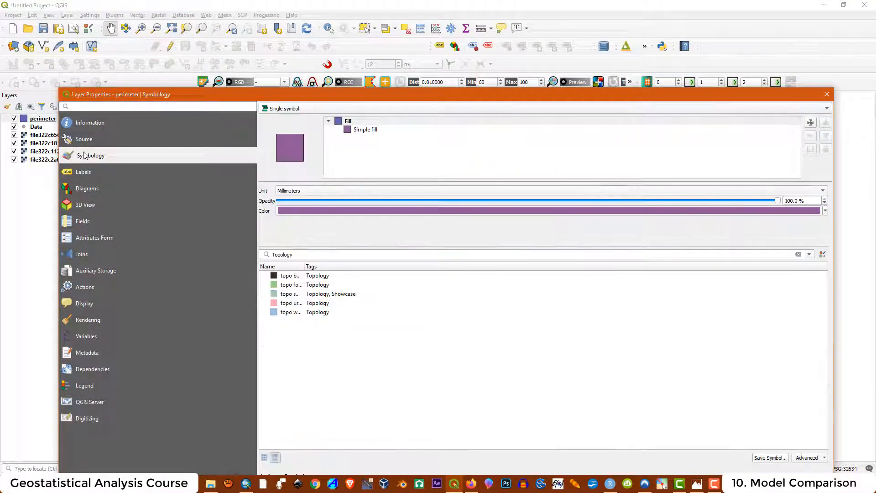
left_click(360, 138)
left_click(362, 132)
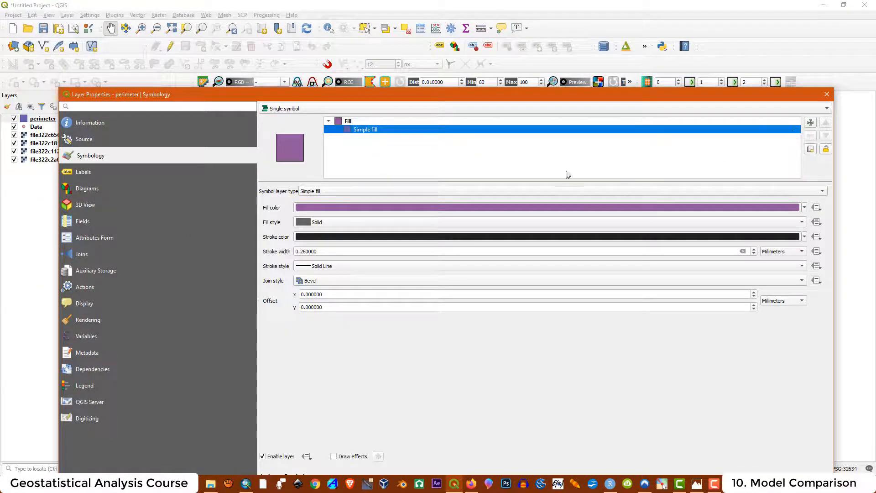
left_click(805, 208)
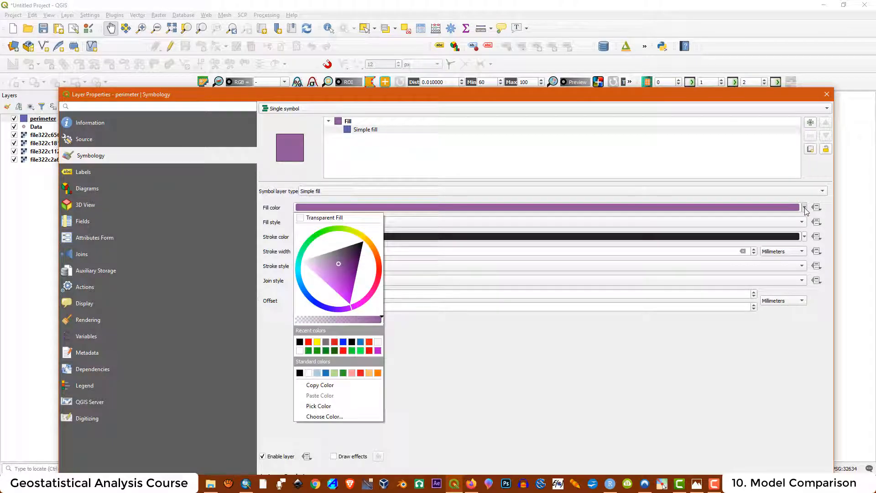
left_click(335, 219)
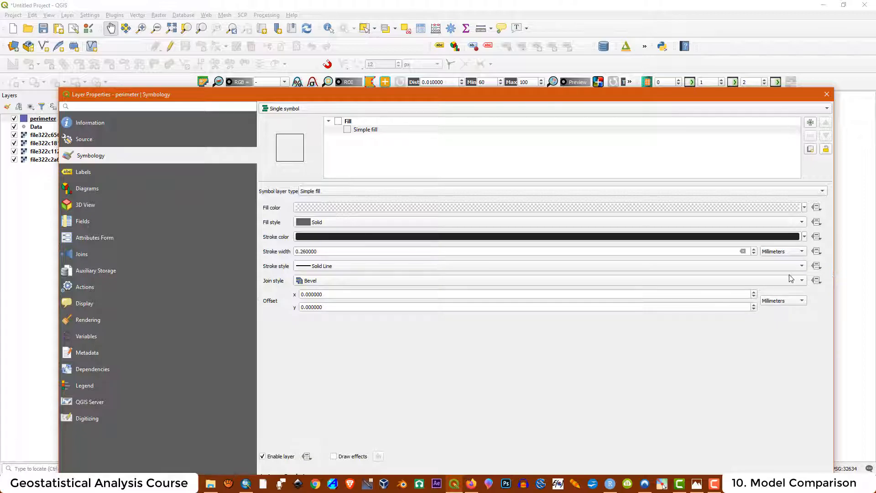
left_click(803, 266)
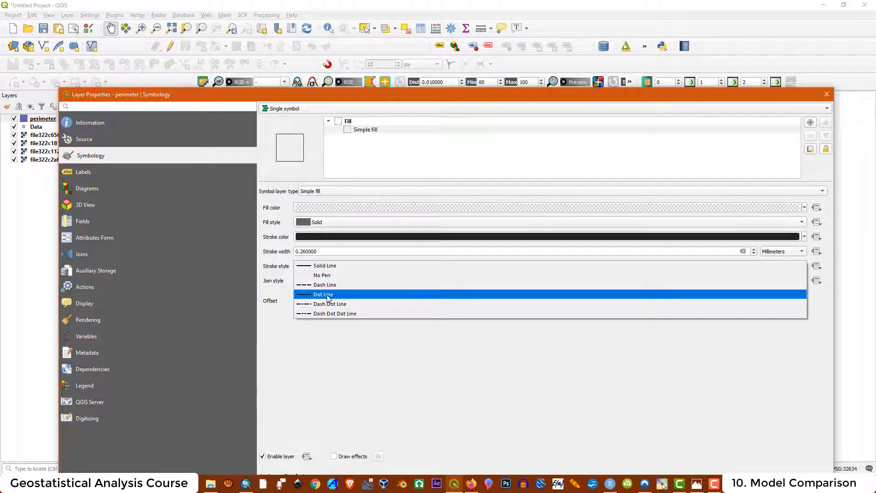
left_click(328, 295)
left_click(804, 236)
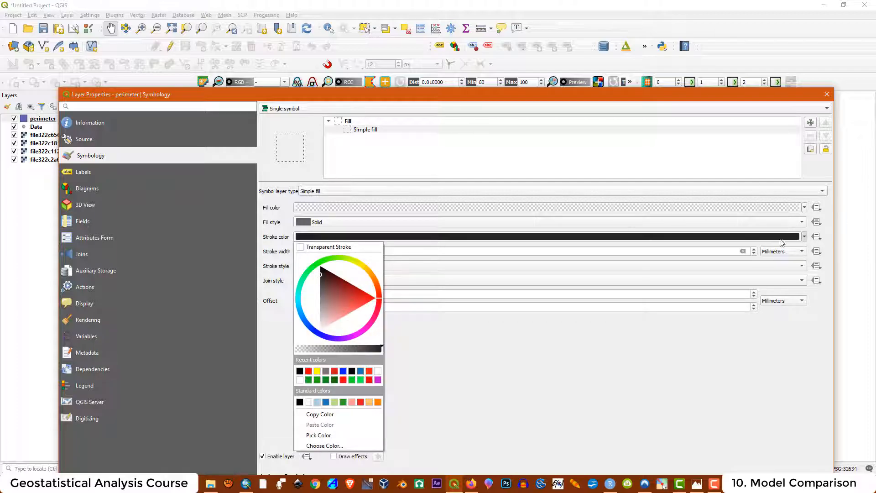
left_click(306, 374)
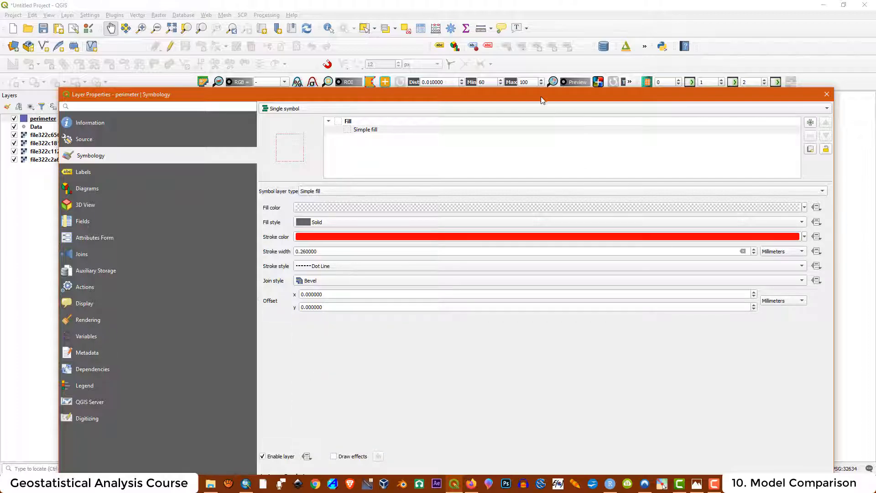
left_click_drag(544, 98, 547, 25)
left_click(779, 414)
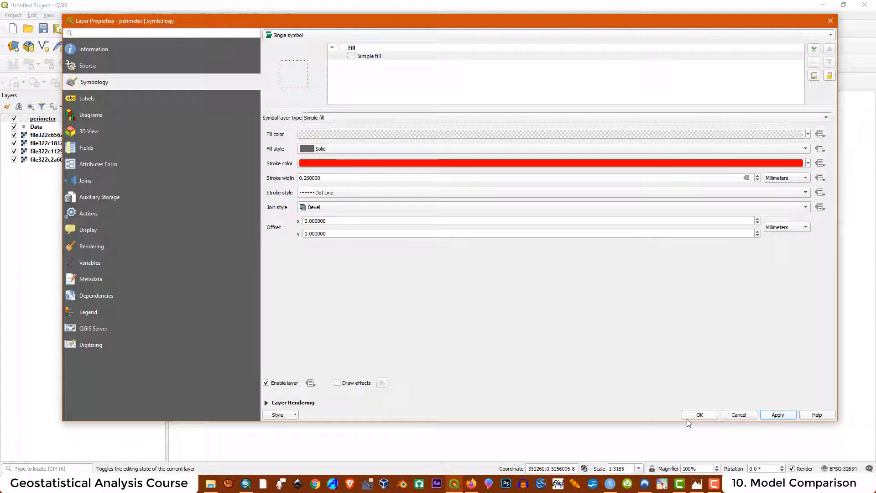
left_click(703, 414)
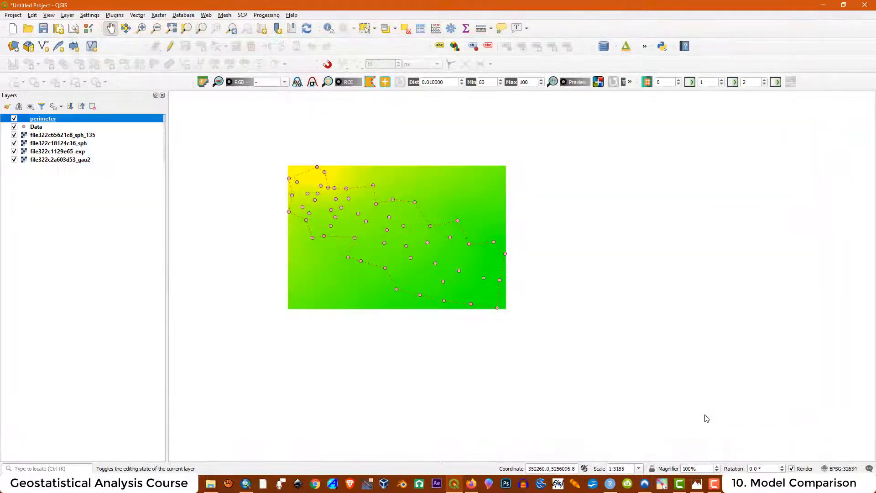
- Hide the sph, exp and gau2 rasters, leaving only sph_135 visible beneath the perimeter
left_click(14, 135)
left_click(14, 143)
left_click(14, 151)
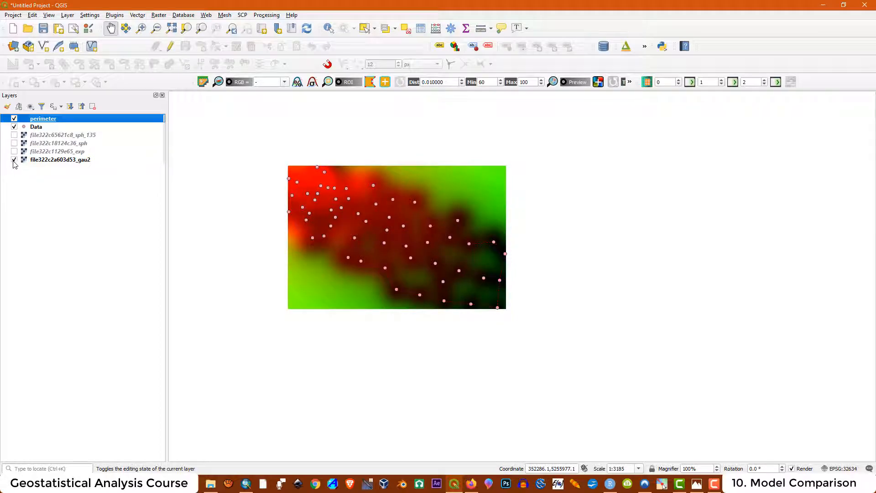
left_click(14, 159)
scroll(280, 166, "up", 1)
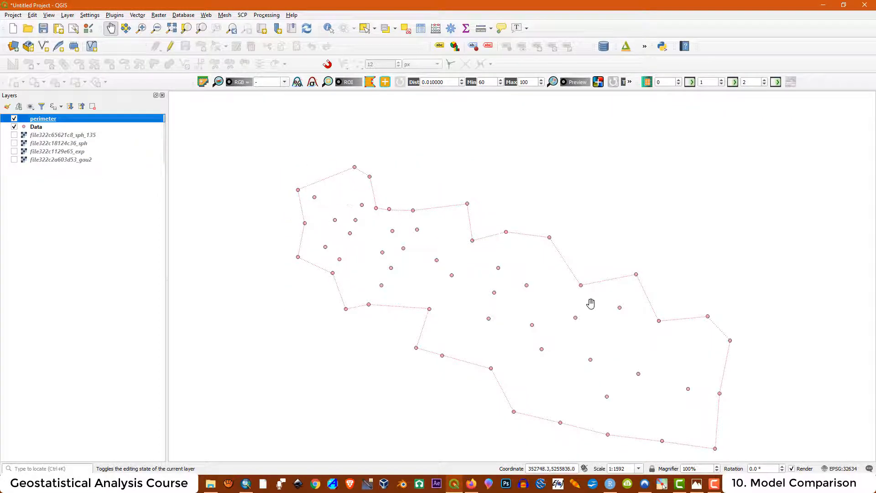
left_click_drag(530, 319, 536, 291)
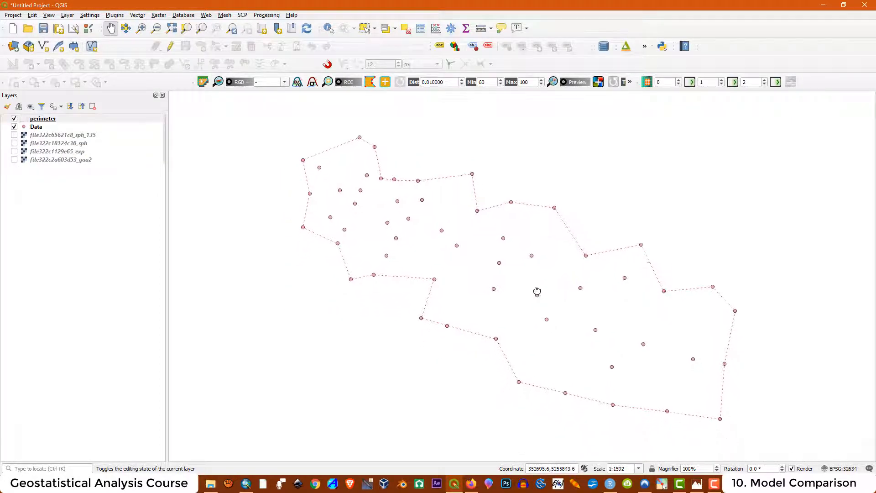
left_click(14, 135)
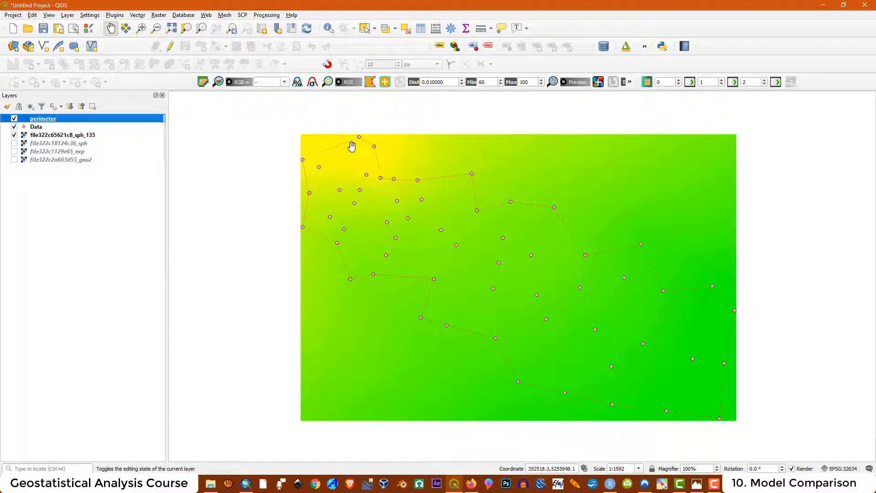
left_click(69, 289)
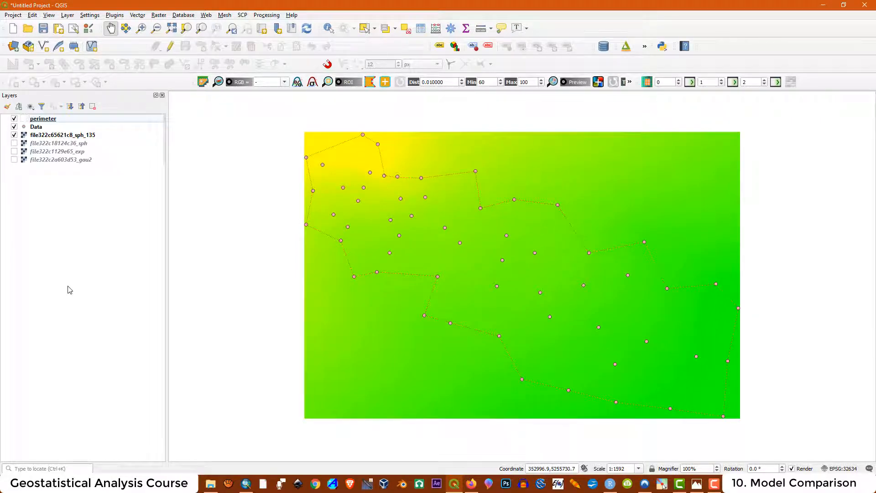
left_click(160, 16)
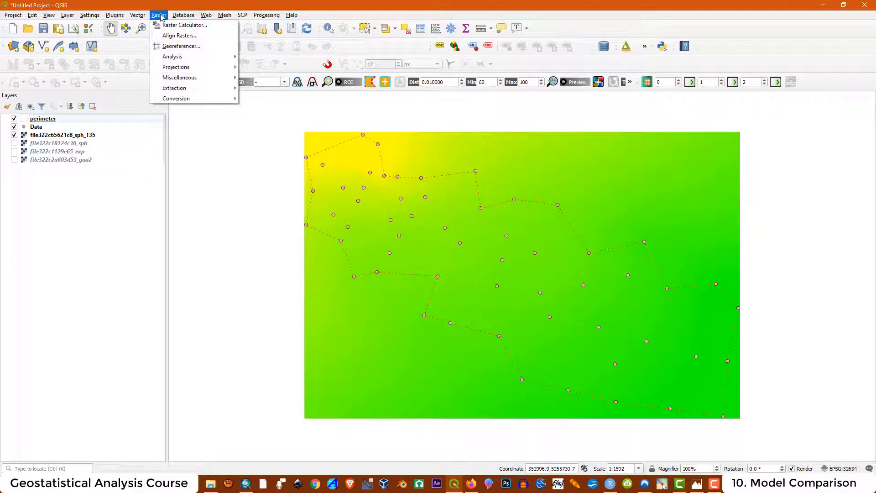
mouse_move(191, 88)
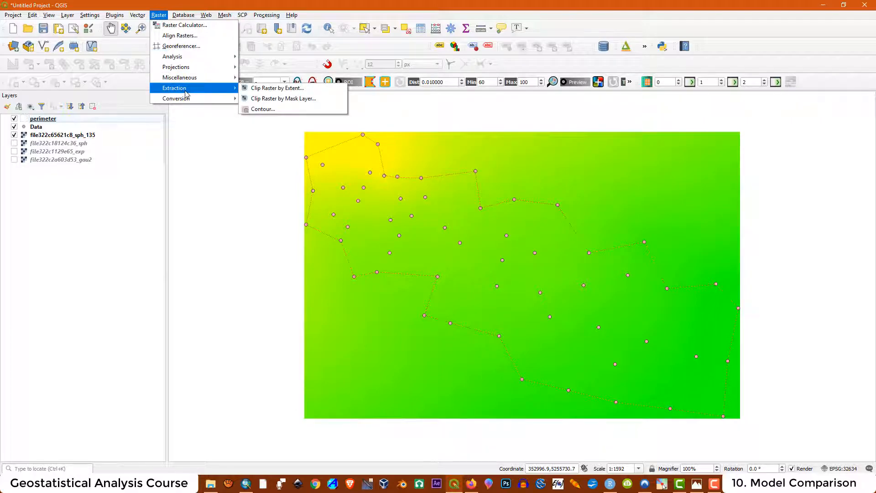
- Clip file322c1129e65_exp by the perimeter mask into a Clipped (mask) layer, then hide sph_135
left_click(263, 100)
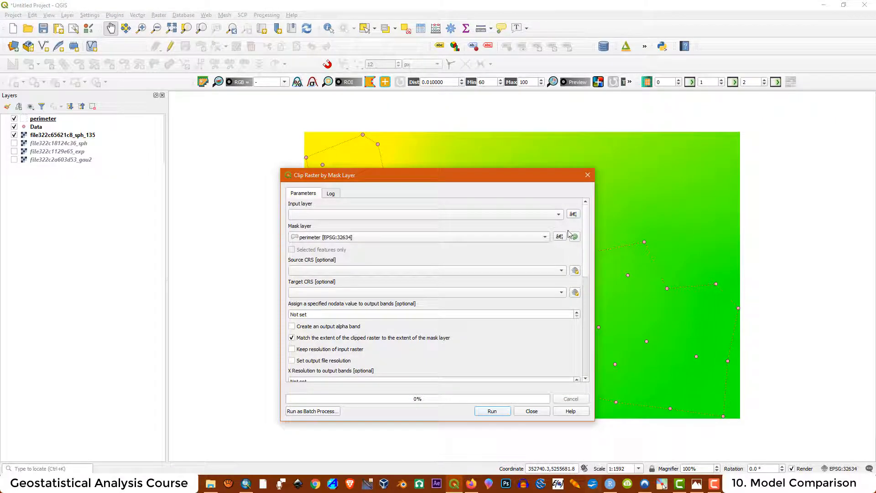
left_click(557, 216)
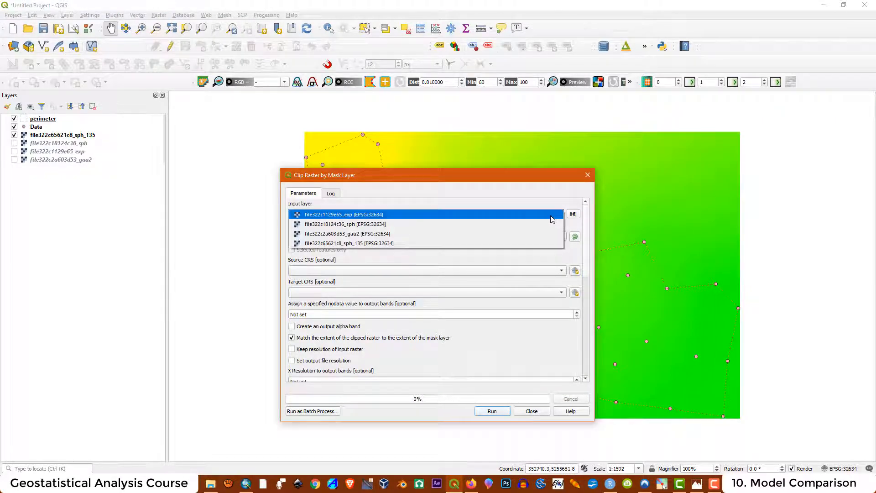
left_click(349, 216)
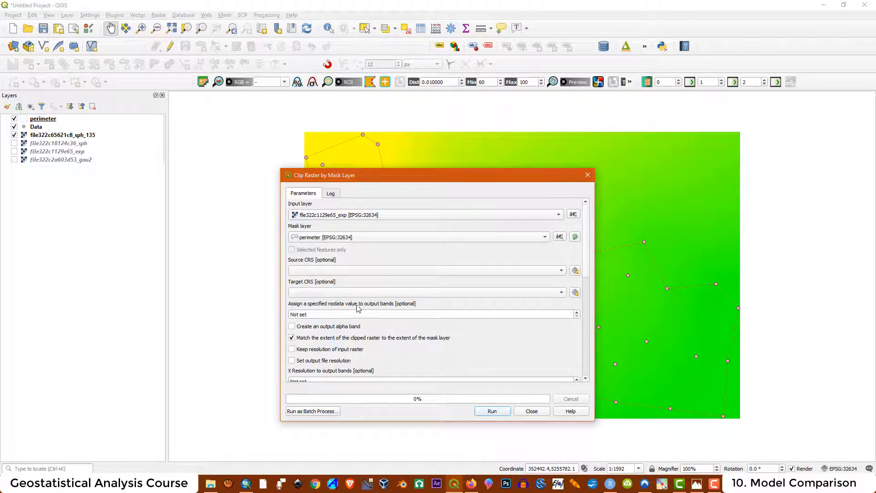
left_click(492, 413)
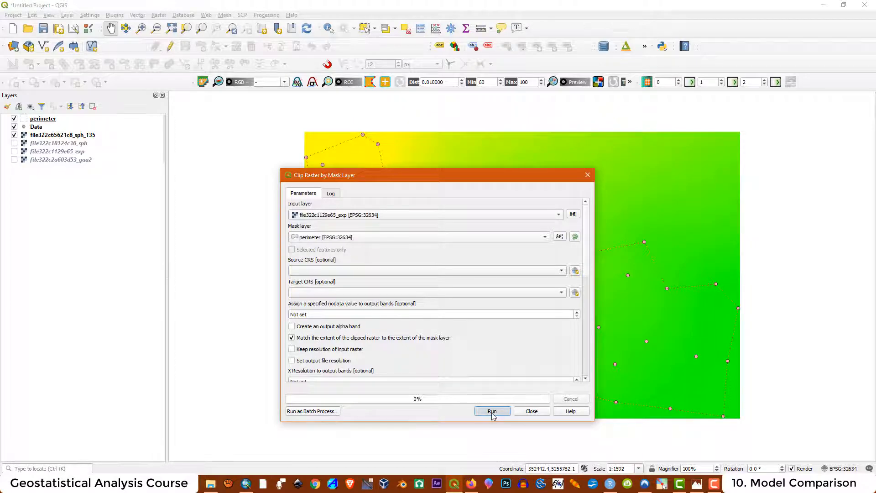
left_click(532, 411)
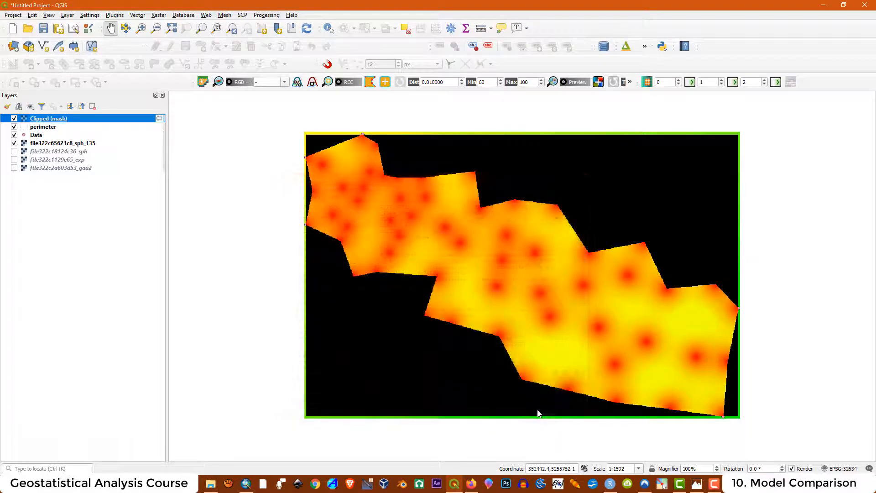
left_click(14, 143)
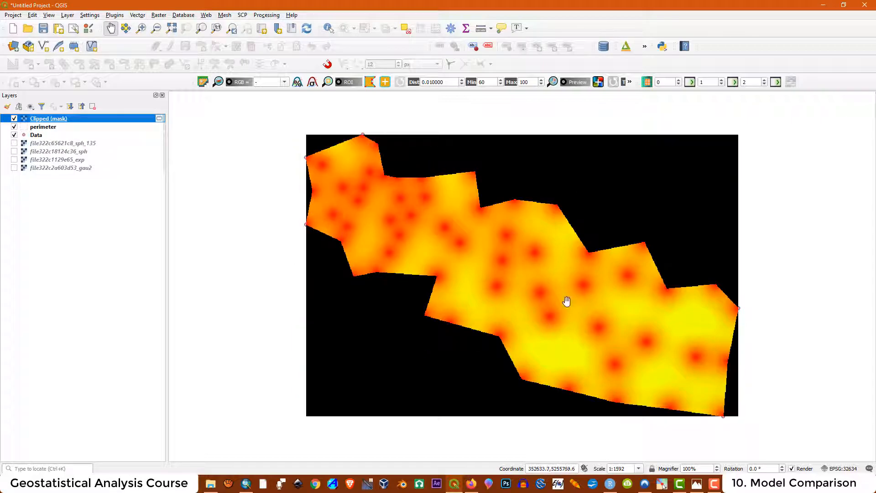
- Remove the old Clipped (mask) layer from the project
right_click(52, 121)
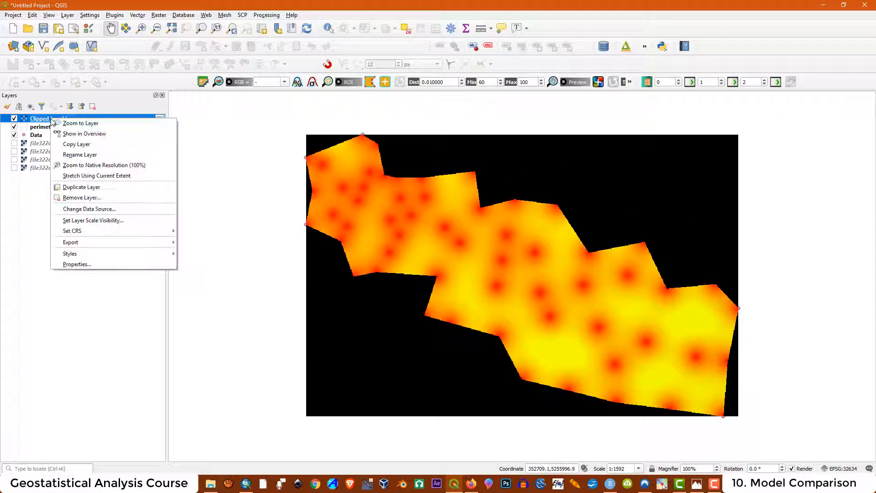
left_click(79, 198)
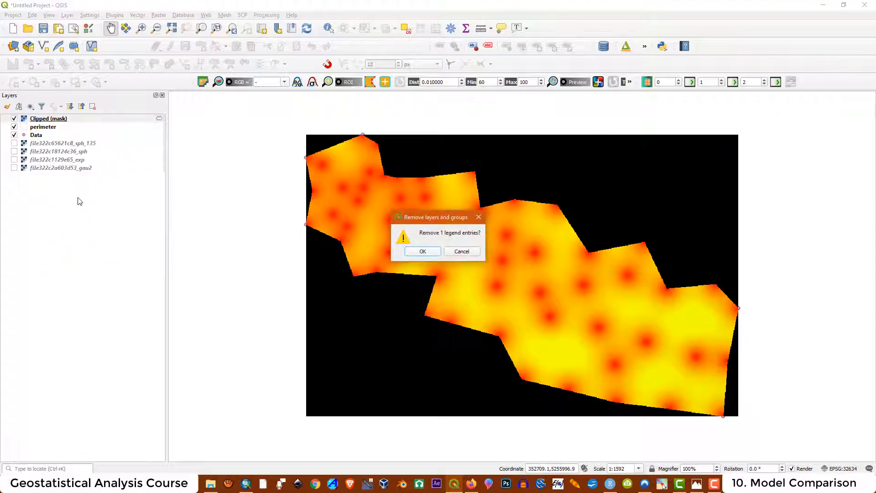
left_click(423, 252)
left_click(159, 15)
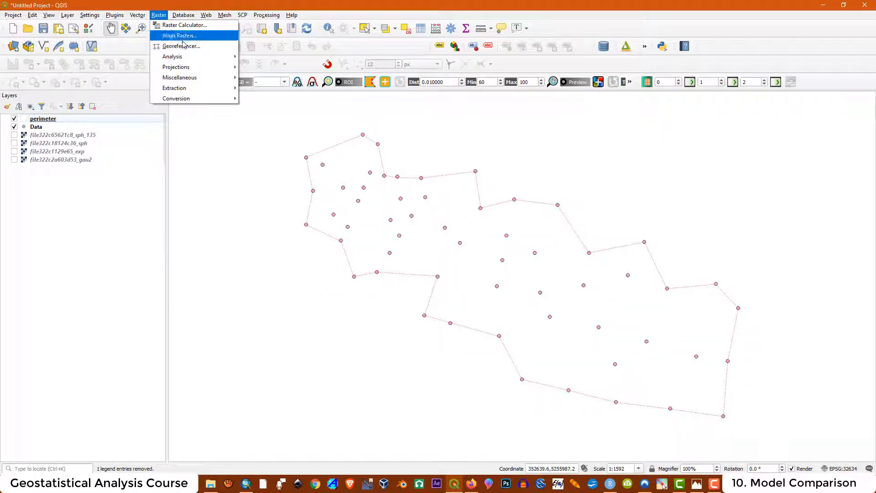
- In Clip Raster by Mask Layer, choose file322c1129e65_exp as input and set nodata to 0
left_click(272, 101)
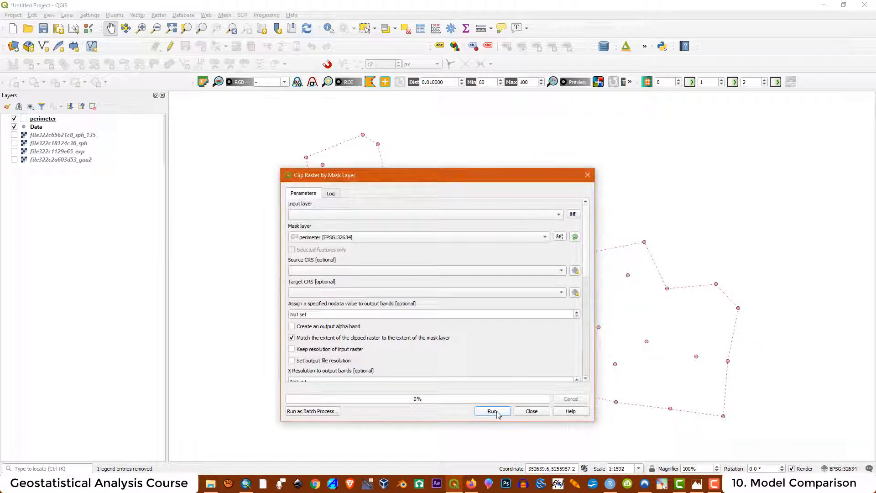
left_click(333, 214)
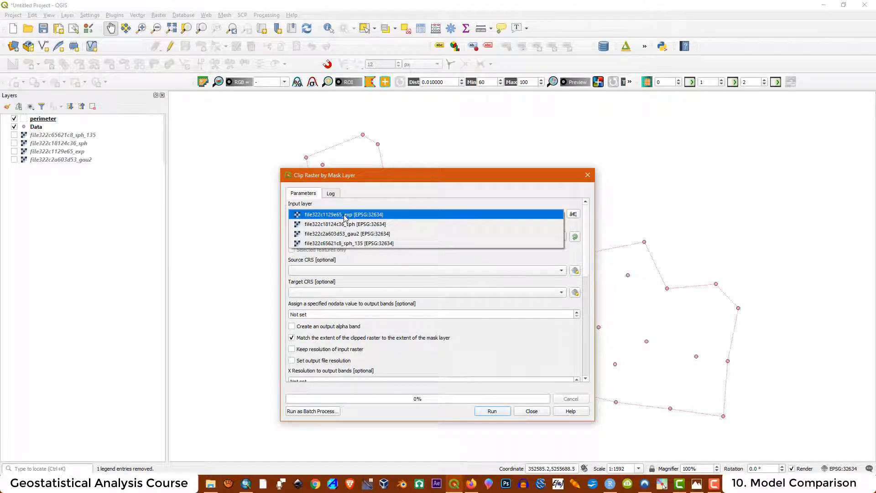
left_click(345, 215)
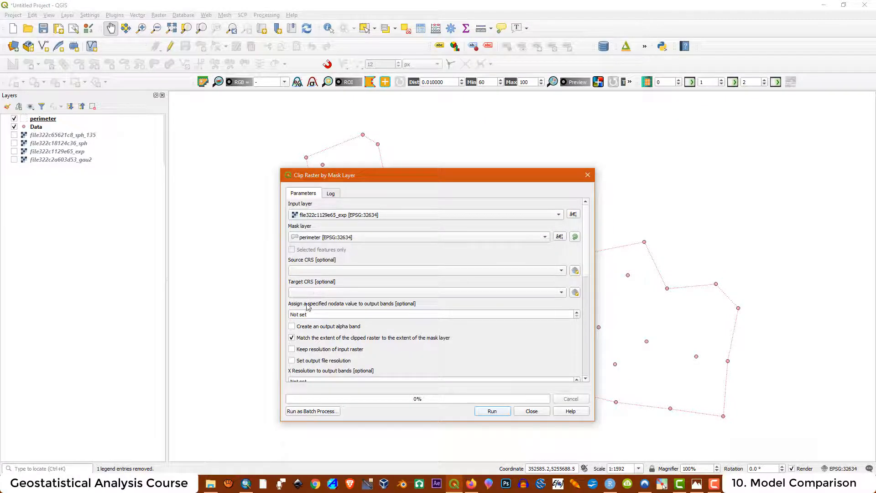
left_click(312, 315)
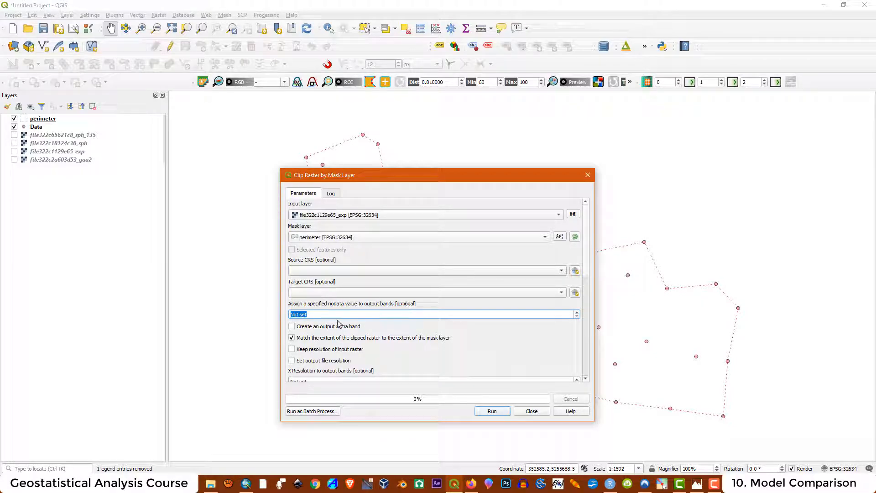
type("0")
left_click_drag(588, 272, 605, 361)
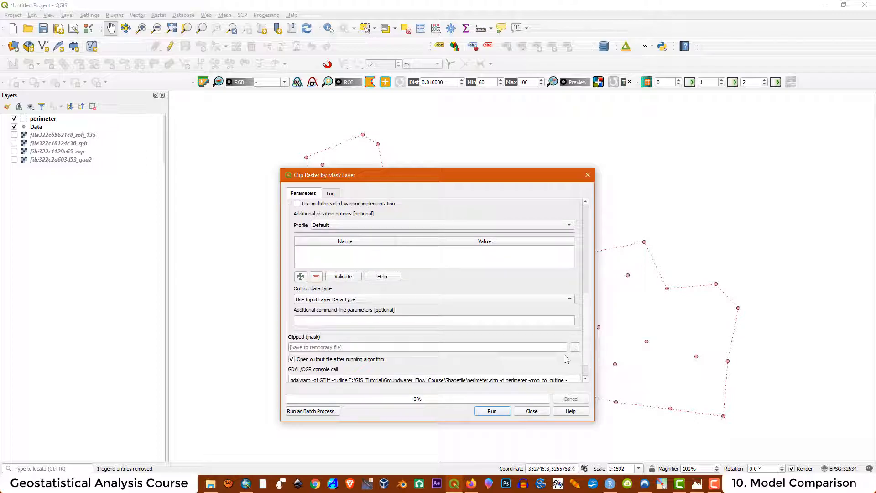
- Create a clip rasters_RStudio folder under maps2/Rstudio for the clipped output
left_click(309, 346)
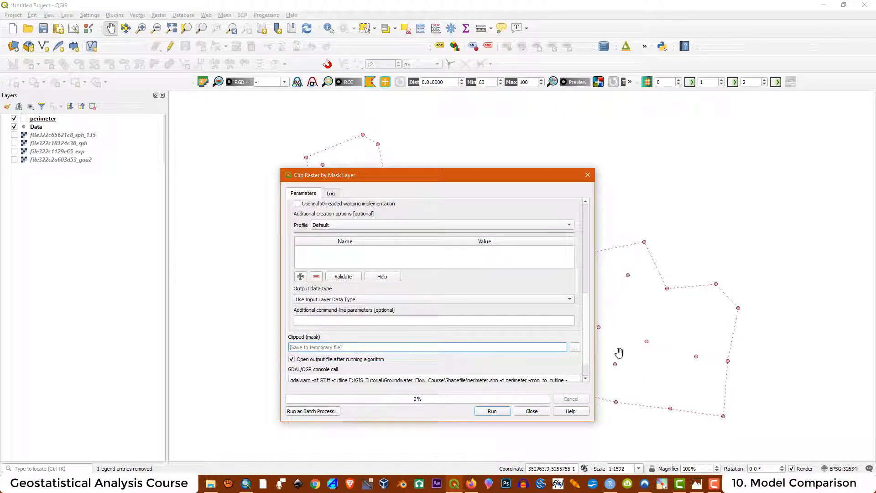
left_click(575, 350)
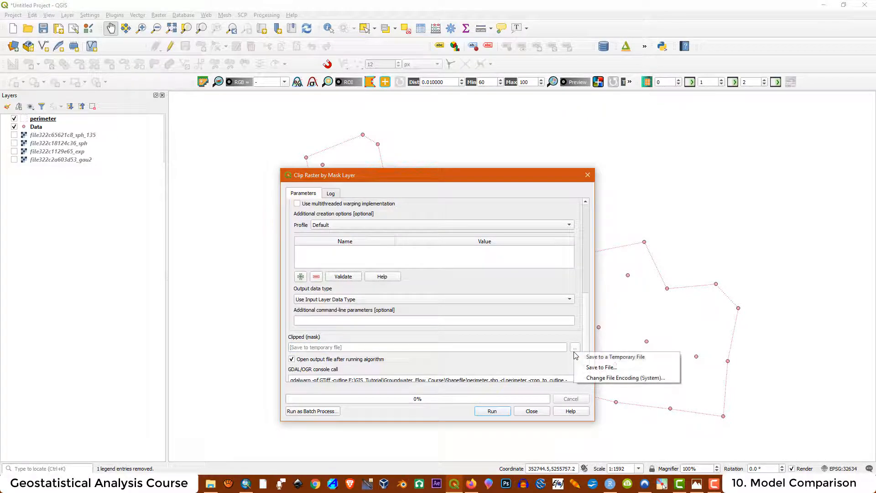
left_click(601, 367)
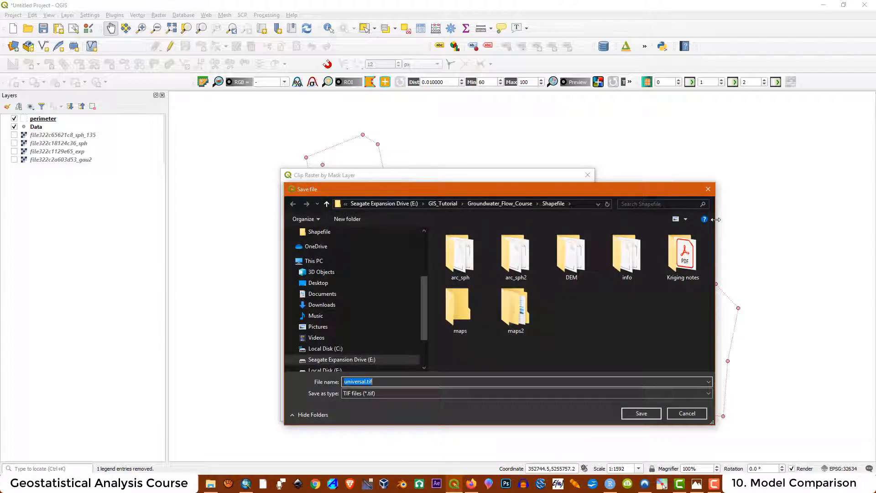
double_click(515, 310)
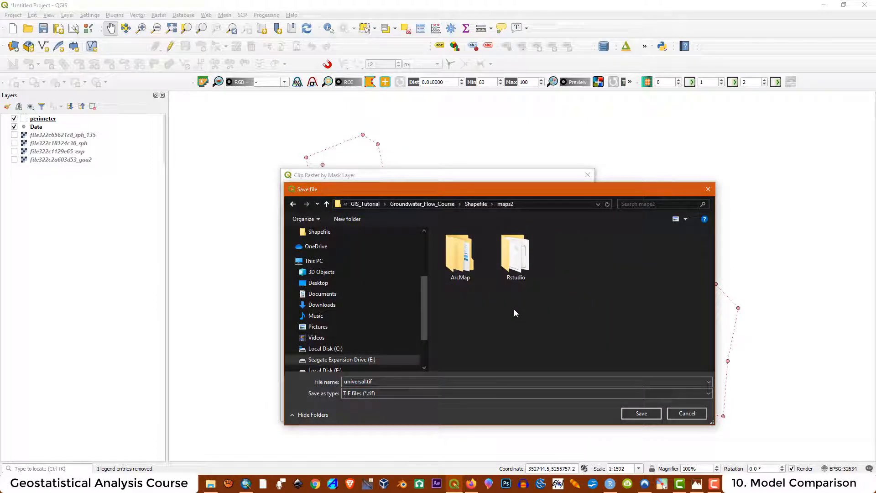
double_click(519, 264)
right_click(472, 274)
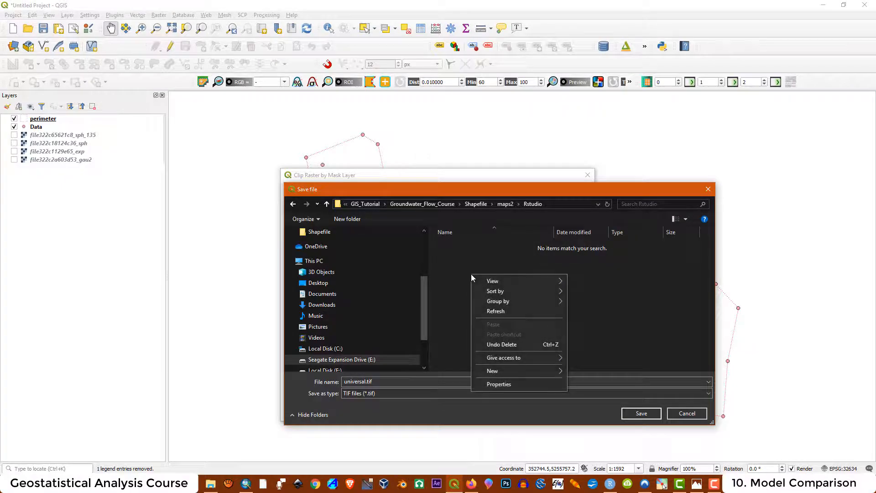
mouse_move(499, 372)
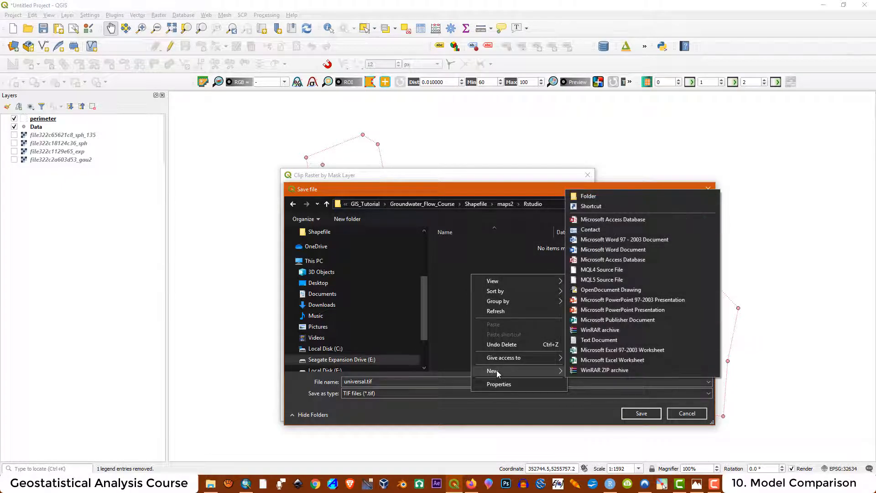
left_click(588, 197)
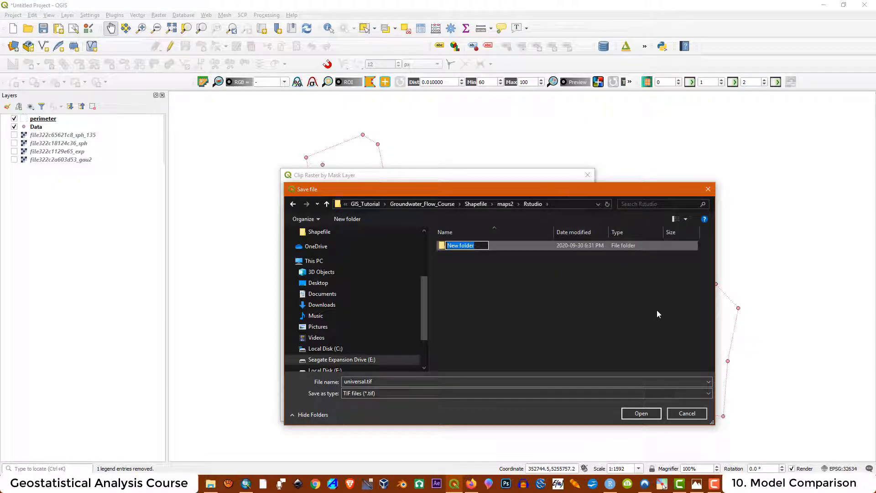
type("clip rasters_RStu")
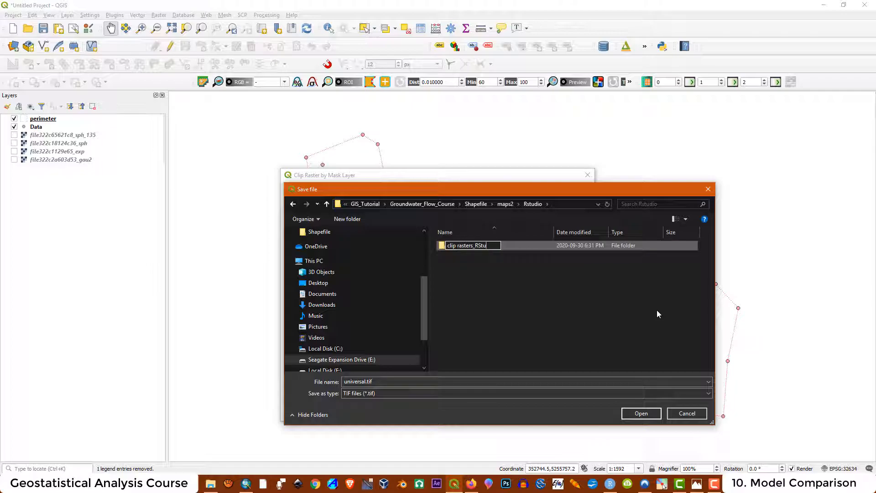
type("dio")
left_click(658, 312)
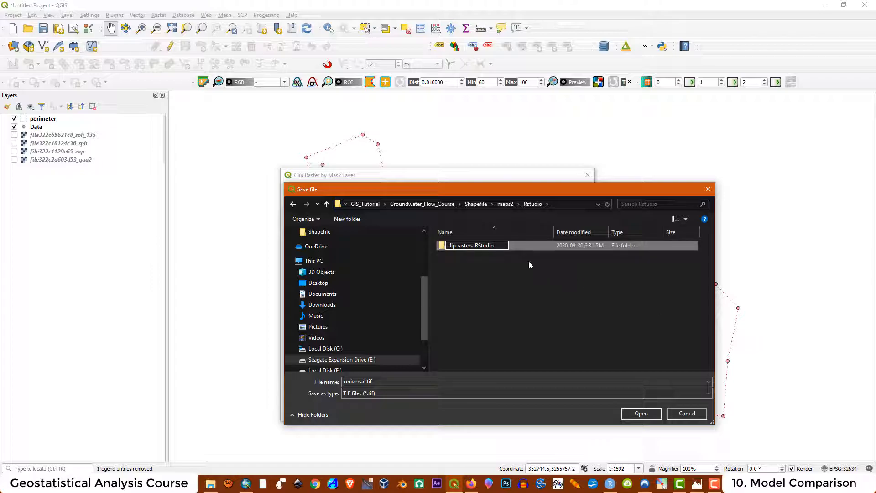
double_click(473, 249)
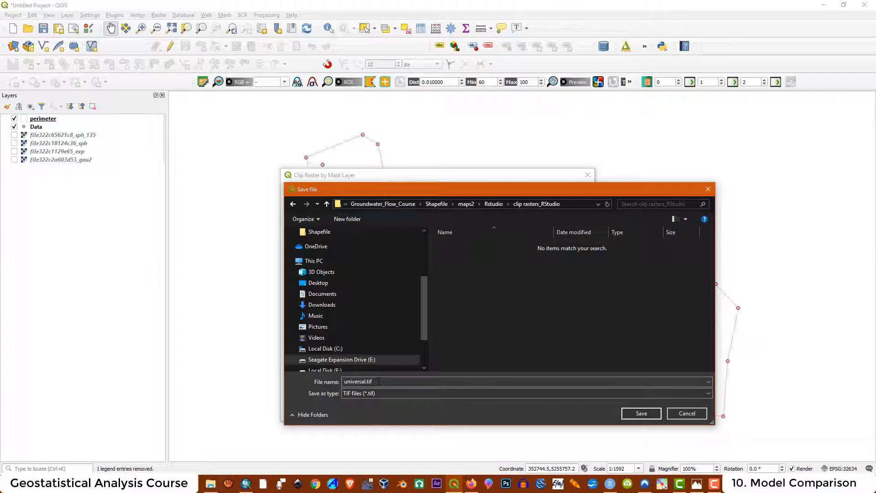
- Save the output as Exp.tif and run the clip
double_click(361, 382)
left_click(360, 382)
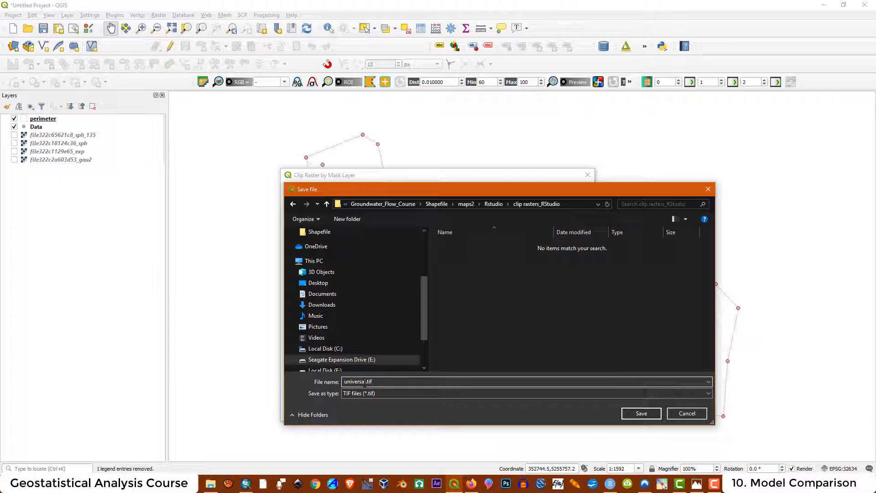
left_click_drag(365, 382, 309, 383)
type("Exp")
left_click(647, 413)
scroll(363, 346, "down", 2)
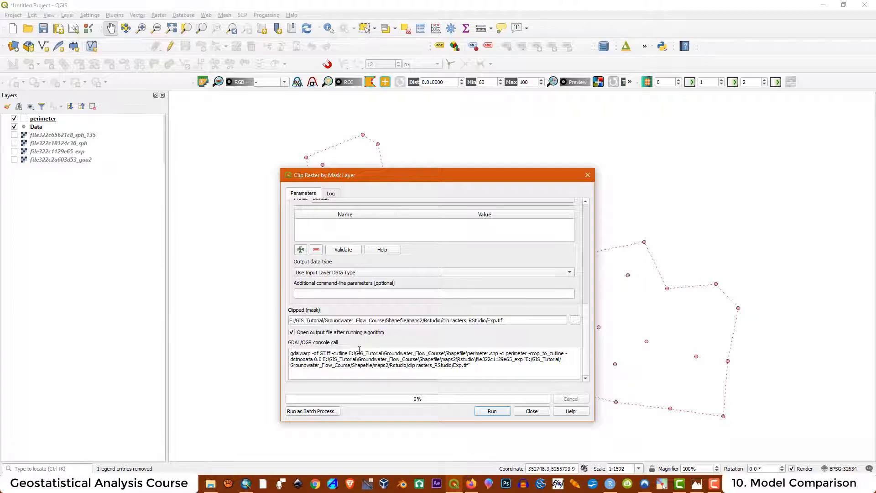
scroll(360, 350, "up", 5)
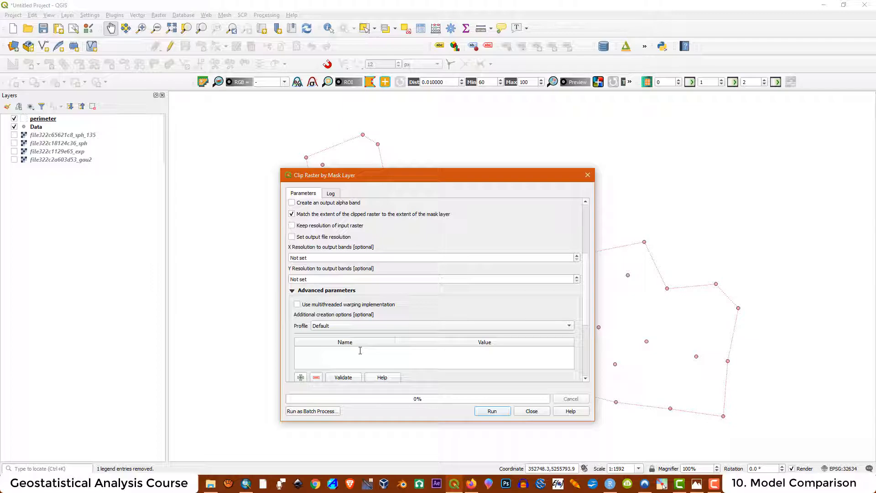
scroll(370, 347, "down", 5)
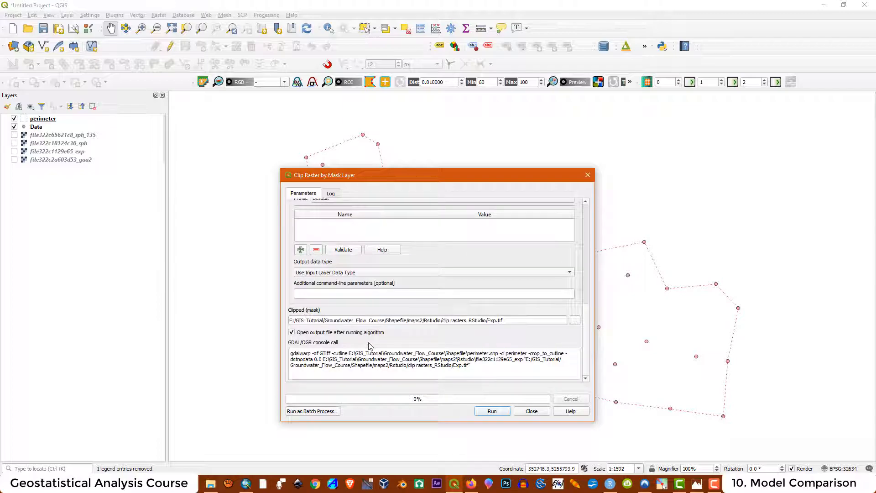
left_click(489, 411)
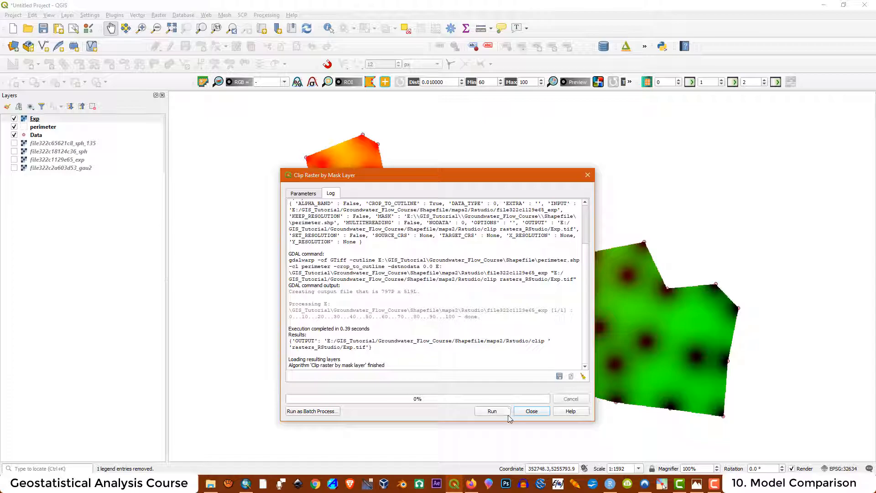
left_click(532, 411)
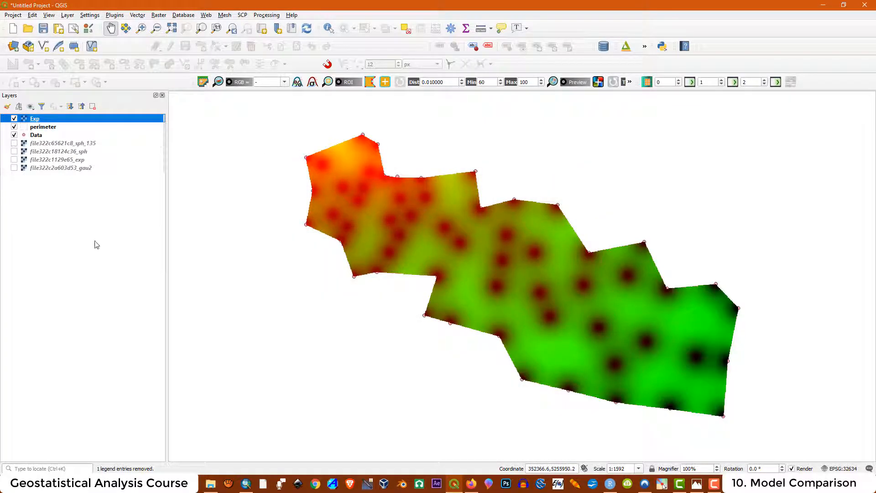
- Switch the Exp layer's rendering to singleband pseudocolor and apply it
right_click(39, 120)
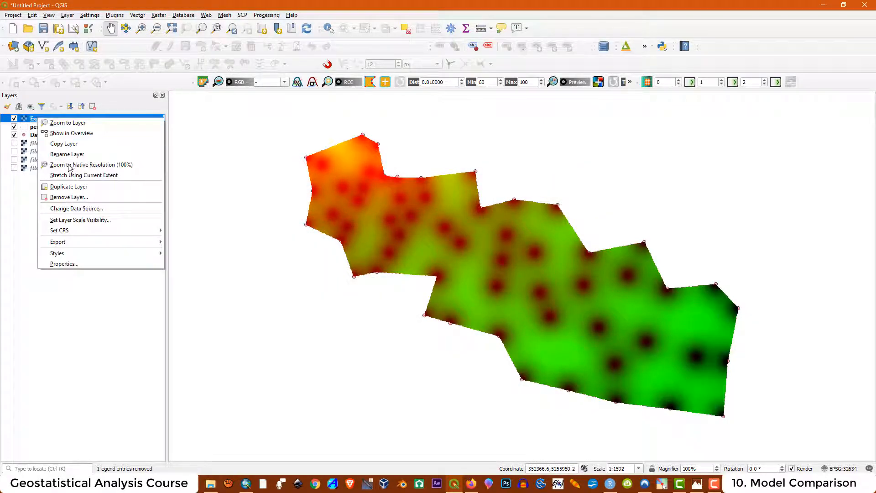
left_click(72, 266)
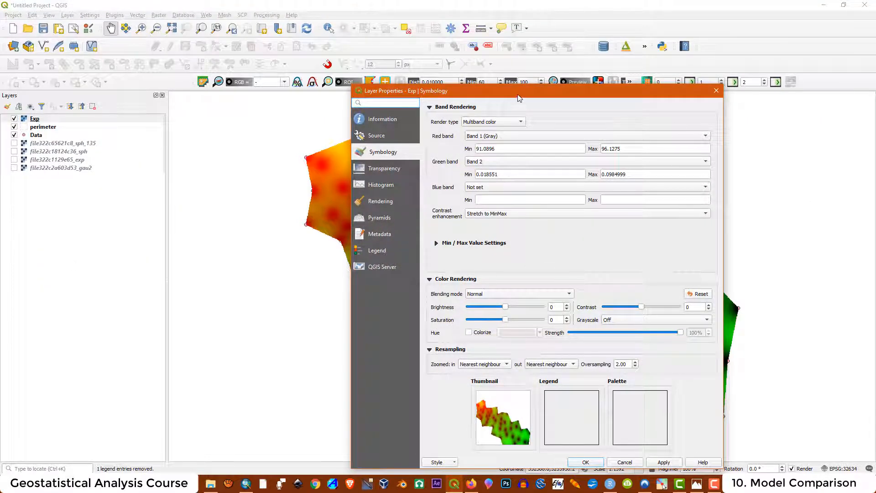
left_click_drag(519, 92, 669, 95)
left_click_drag(673, 97, 638, 47)
left_click(601, 120)
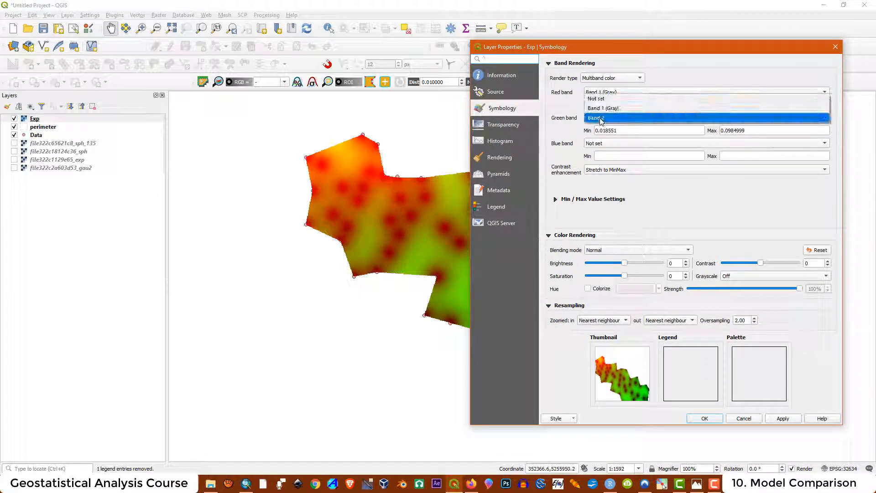
left_click(612, 108)
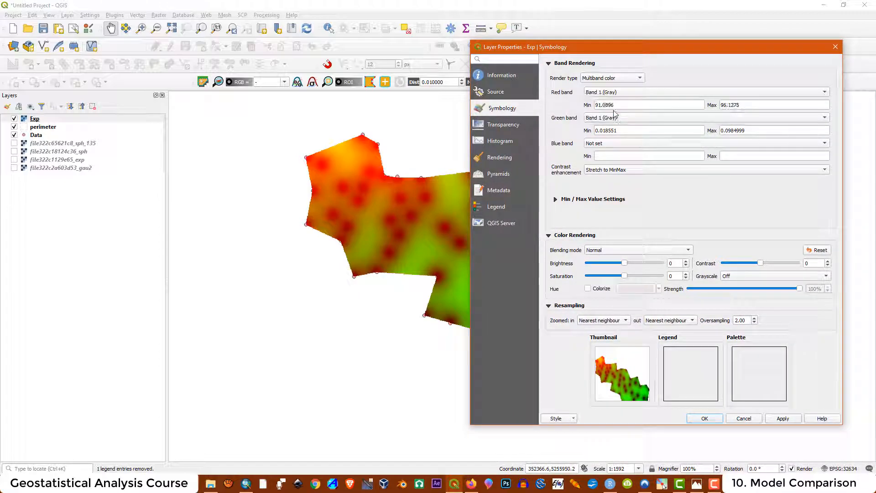
left_click(609, 79)
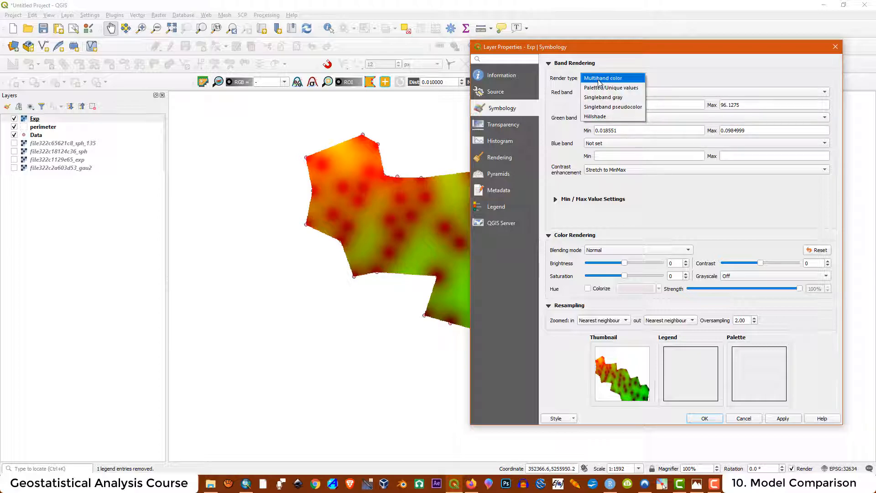
left_click(616, 108)
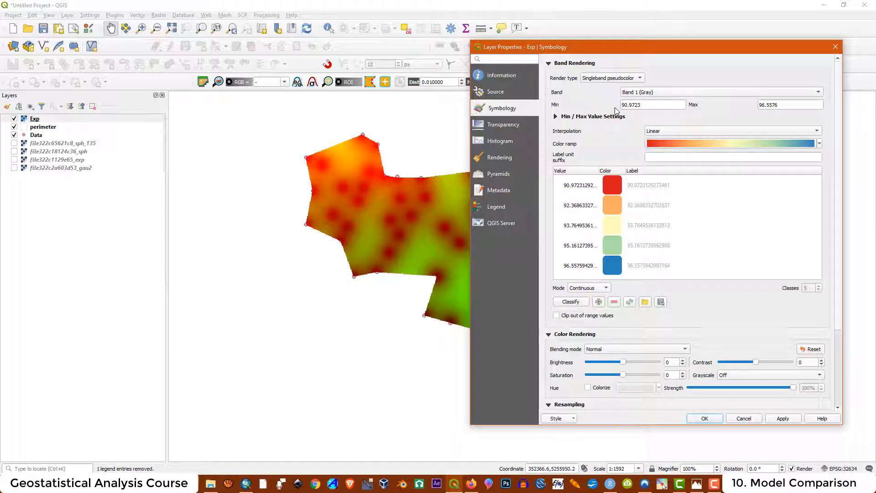
left_click(783, 418)
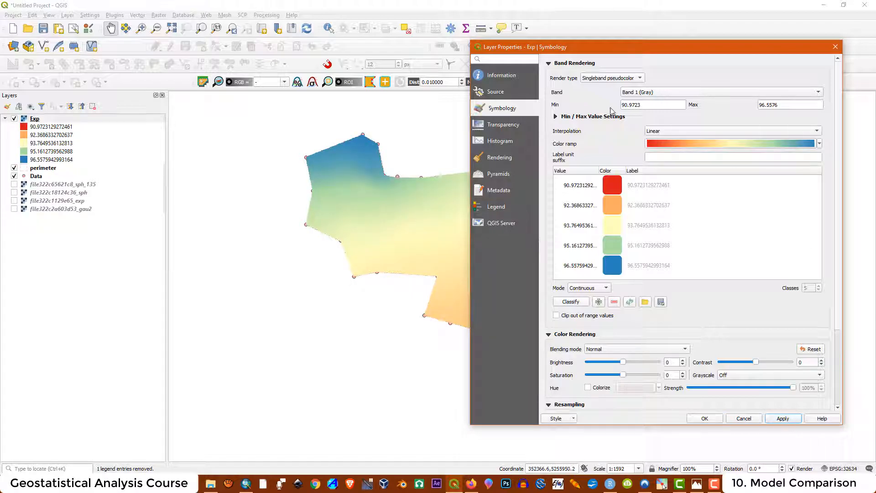
- Set range to 90.5–96.5, Discrete interpolation, Equal Interval mode and 12 classes
double_click(645, 105)
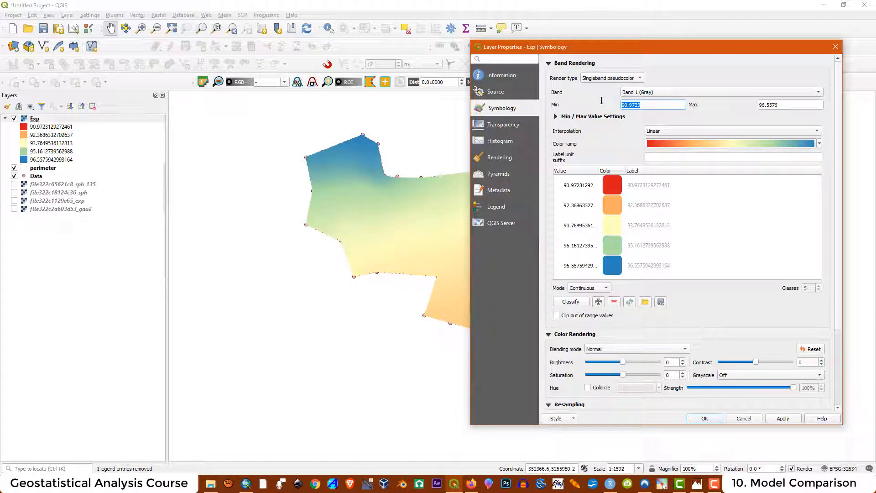
type("90.5")
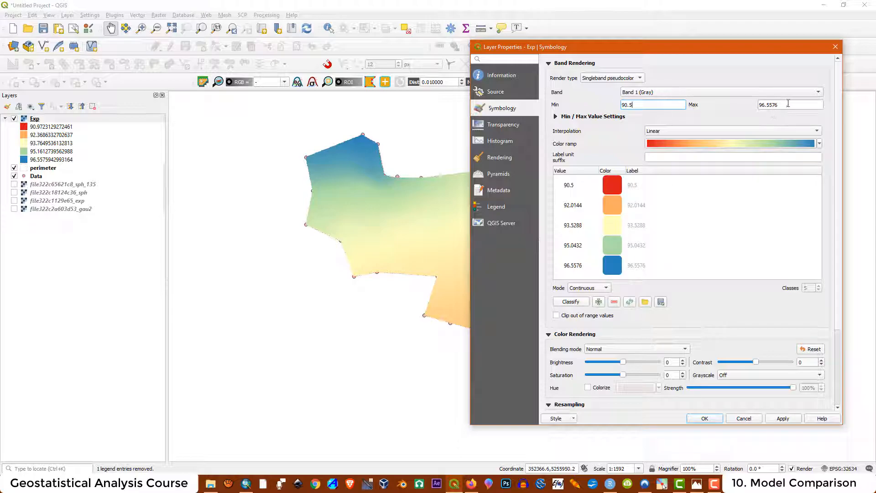
double_click(788, 105)
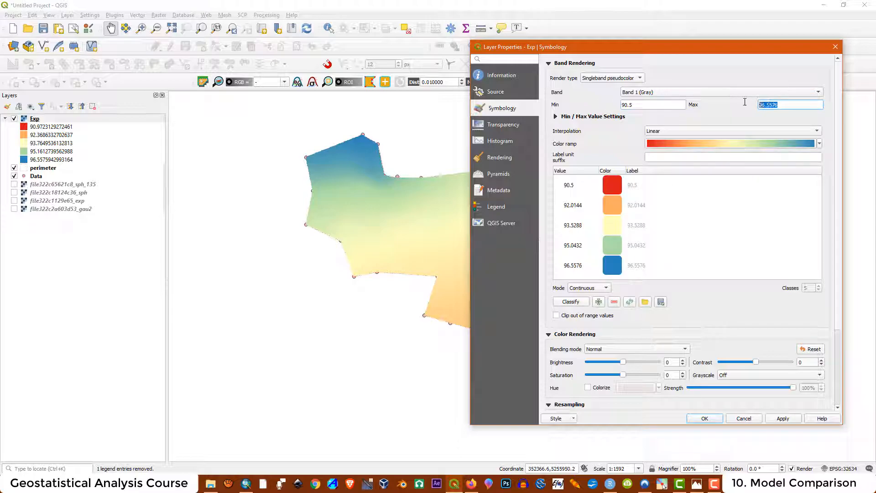
type("96.5")
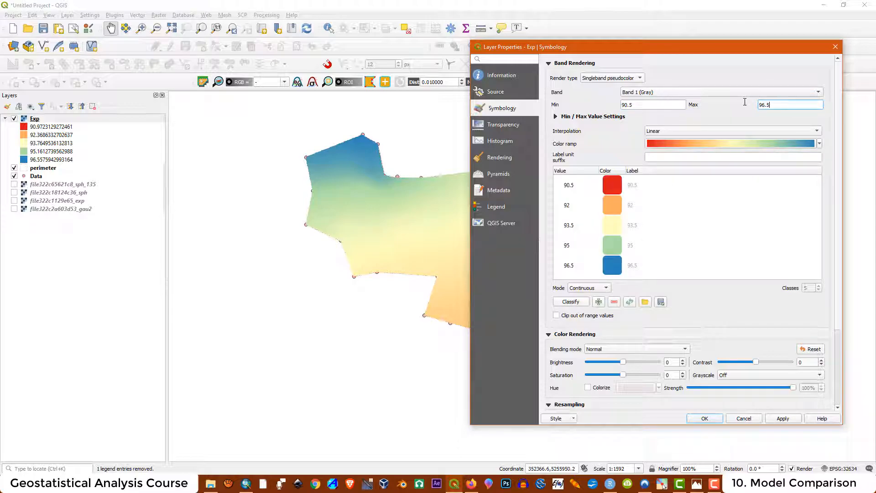
left_click(664, 131)
left_click(662, 121)
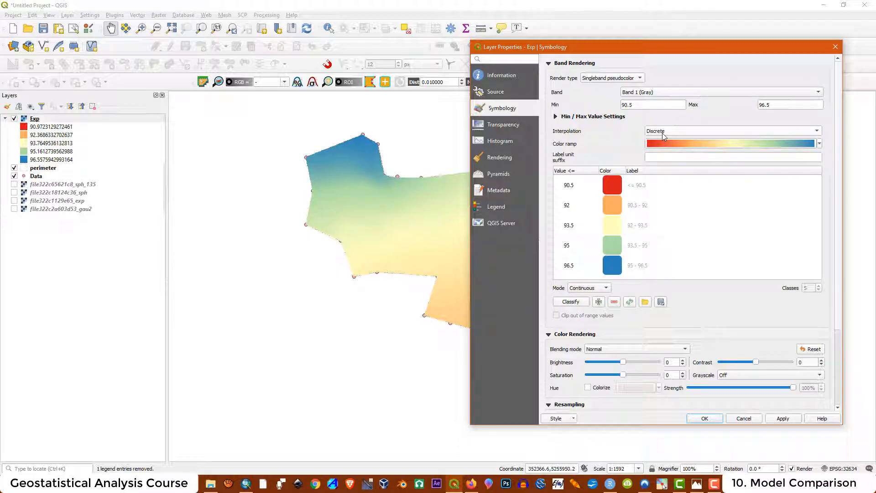
left_click(588, 287)
left_click(585, 298)
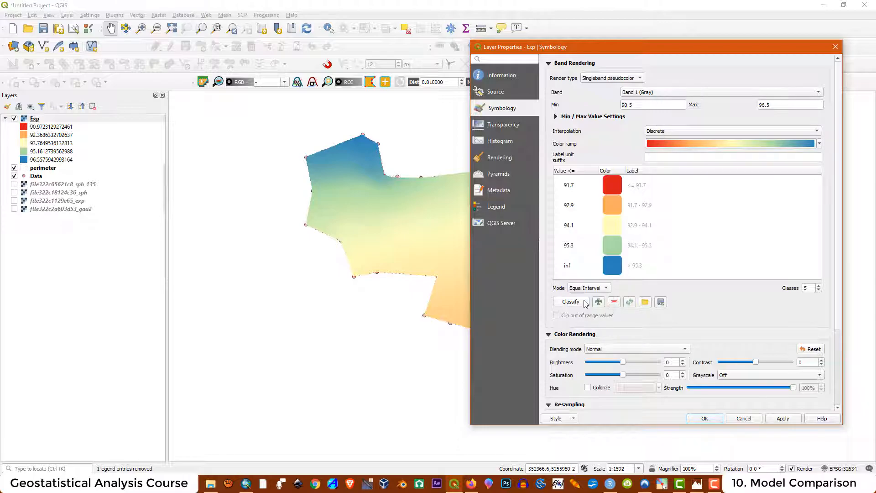
double_click(814, 287)
type("12")
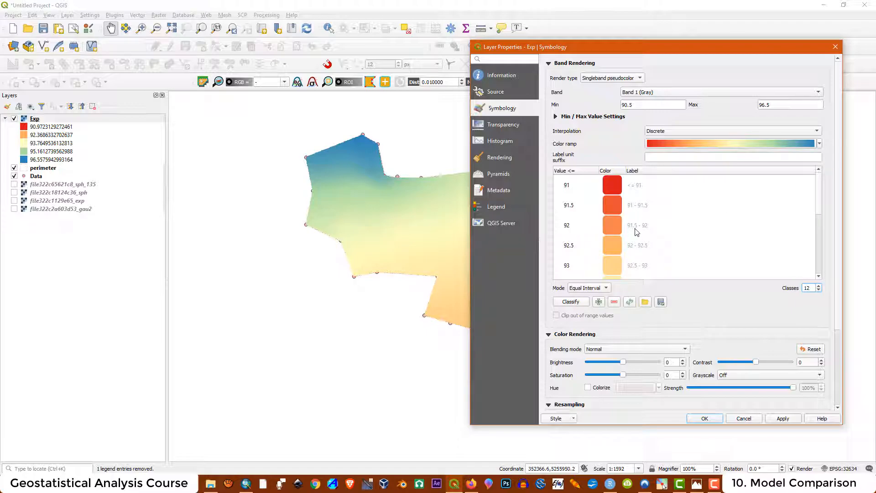
left_click(782, 419)
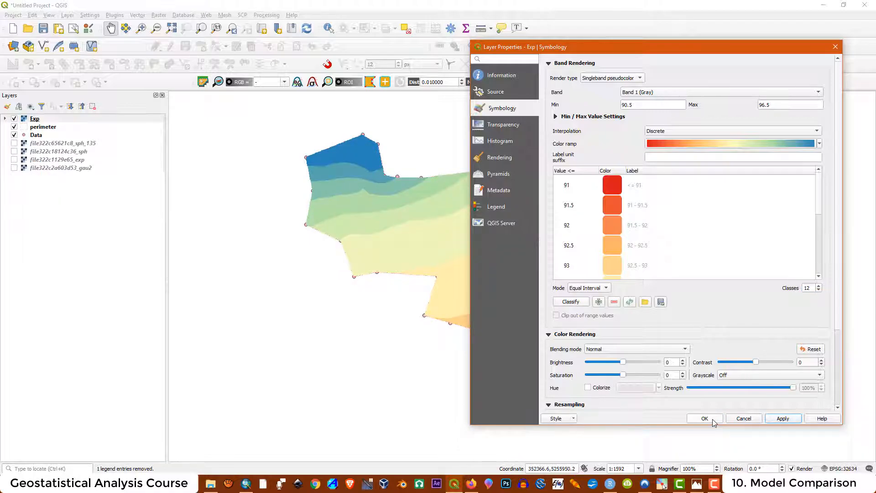
left_click(714, 420)
- Hide the perimeter layer and rename the Exp layer to Exp_RS
left_click(14, 127)
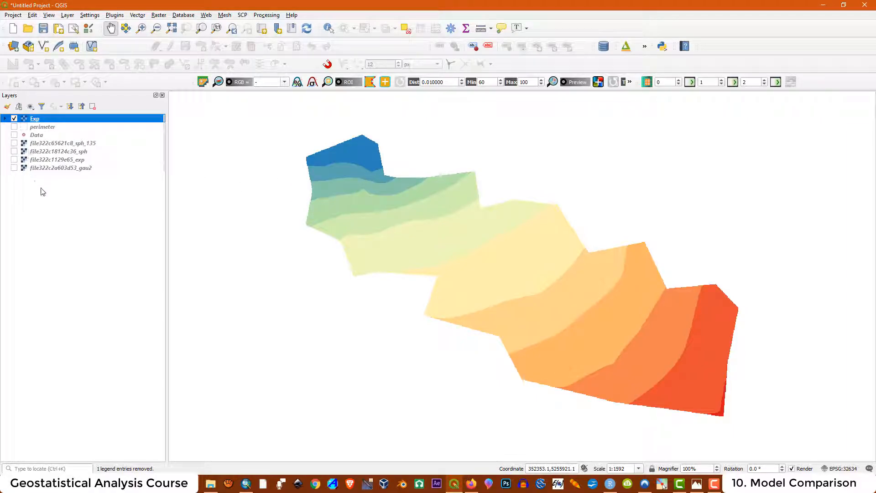
right_click(33, 119)
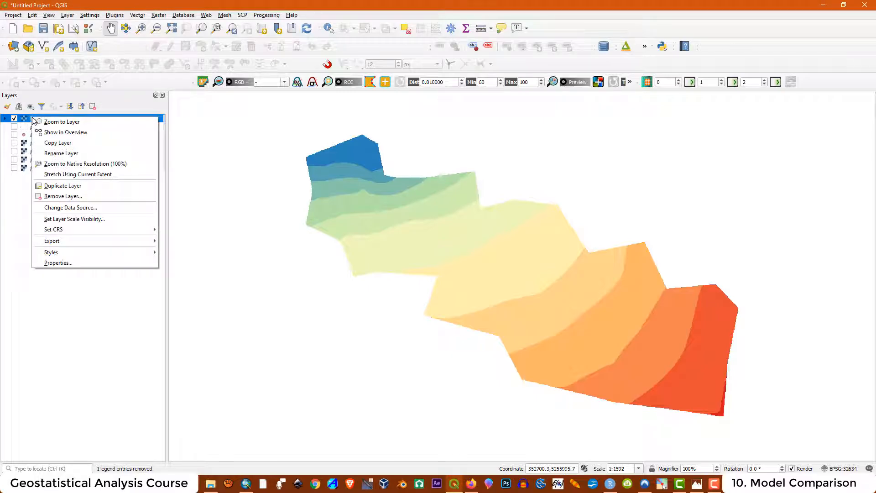
left_click(62, 153)
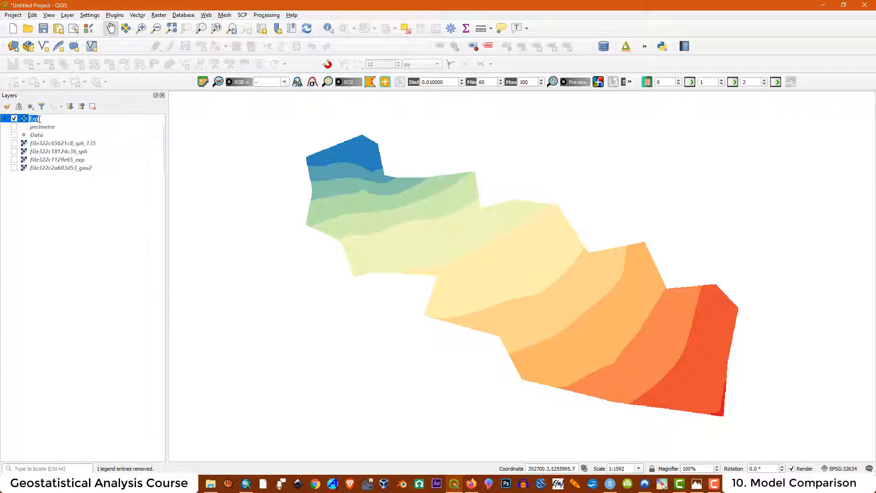
key("Return")
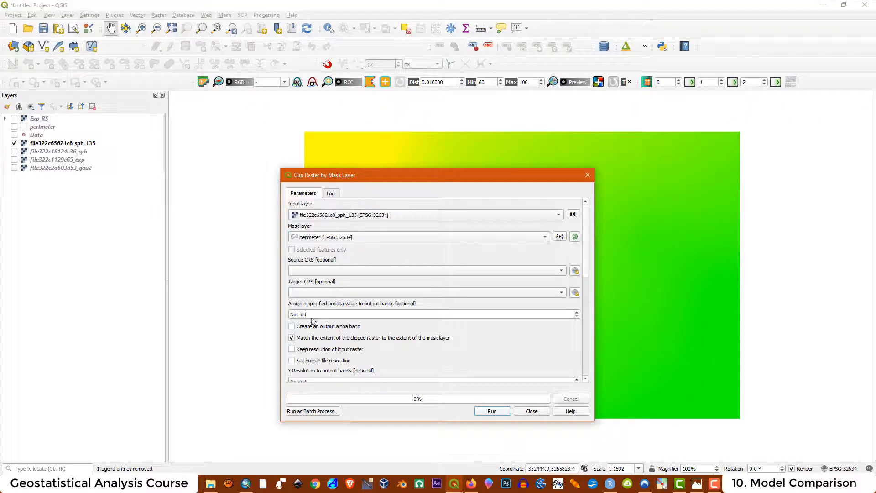
- Clip the spherical 135 raster to the mask, saving it as Sph_135_RS
scroll(566, 315, "down", 10)
left_click(573, 321)
left_click(593, 337)
left_click(460, 254)
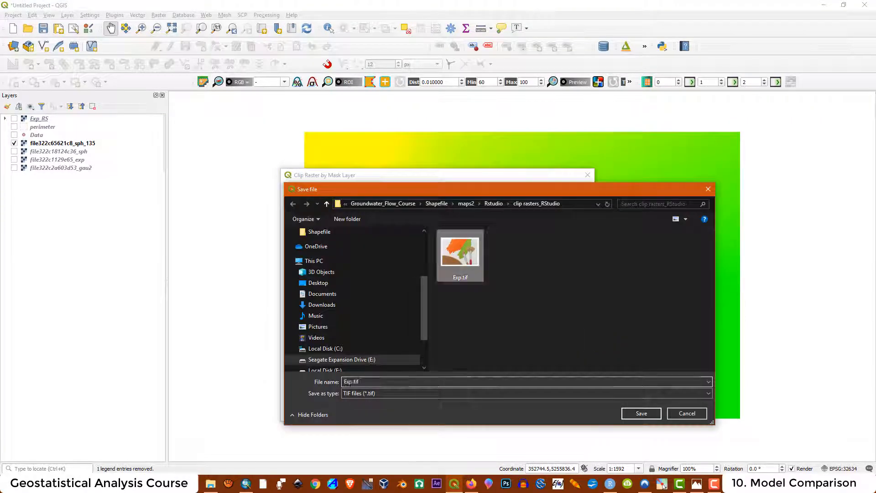
left_click_drag(352, 382, 343, 382)
type("Sph_135_RS")
key("Return")
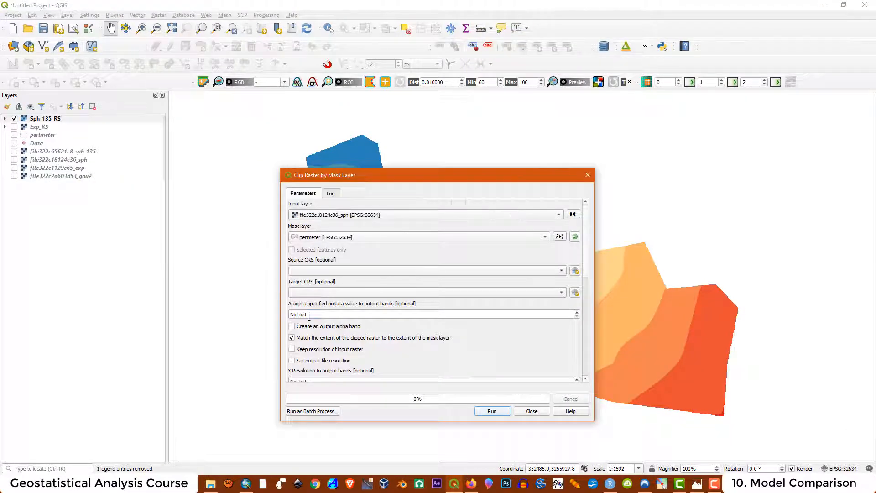
- Clip the spherical raster with nodata 0, saving it as Sph_RS
type("0")
scroll(566, 315, "down", 10)
left_click(575, 322)
left_click(598, 337)
left_click(460, 254)
left_click_drag(352, 382, 344, 382)
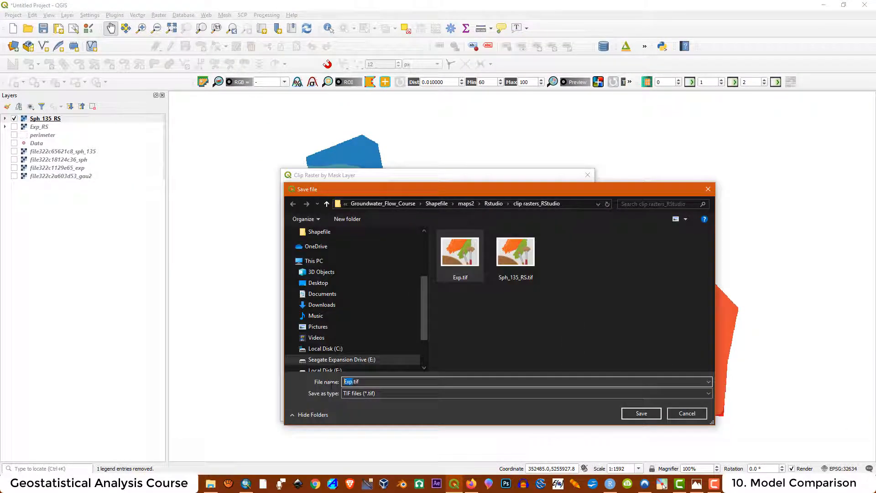
type("Sph_RS")
left_click(489, 415)
left_click(529, 415)
- Style Sph_RS as discrete pseudocolor, equal interval from 90.5 to 96.5, then hide it
right_click(39, 119)
left_click(605, 117)
left_click(606, 108)
left_click(790, 417)
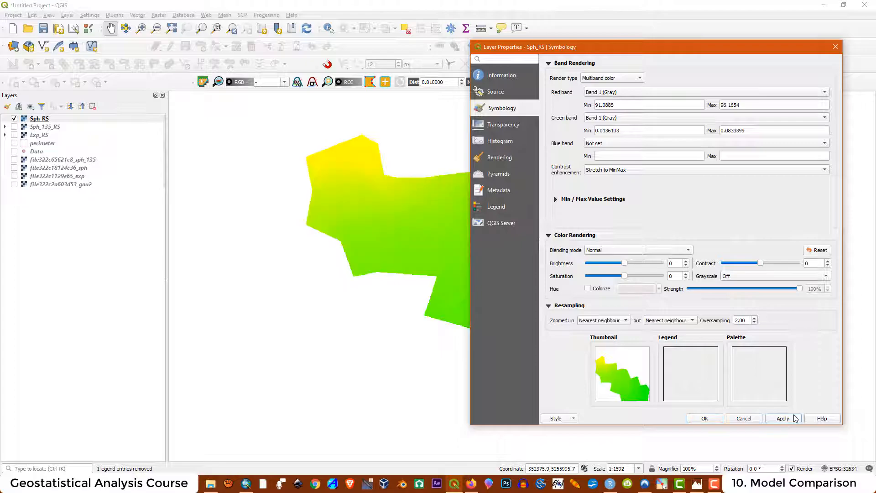
type("90.596.5")
left_click(585, 289)
left_click(588, 298)
left_click(709, 419)
left_click(14, 119)
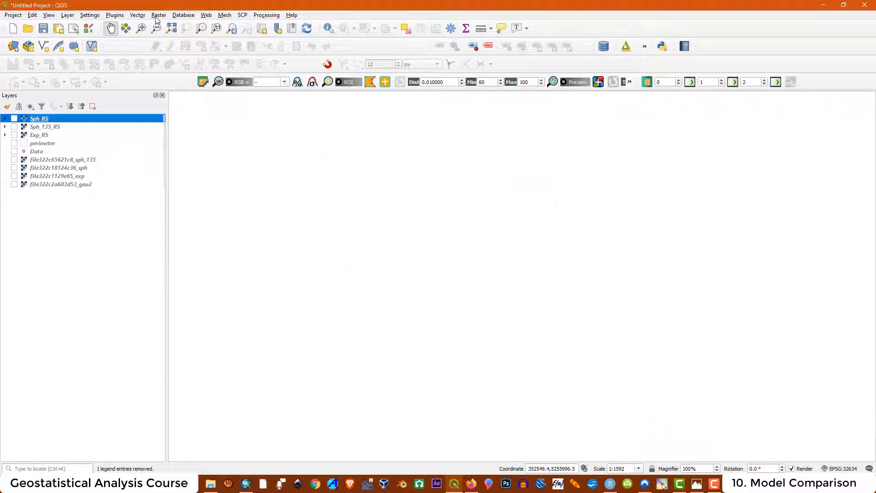
- Clip the Gaussian raster with nodata 0, saving it as Gau_RS
left_click(159, 16)
left_click(348, 215)
left_click(345, 186)
type("0")
left_click_drag(586, 255, 586, 338)
left_click(574, 322)
left_click(598, 336)
left_click(461, 255)
type("Gau_RS")
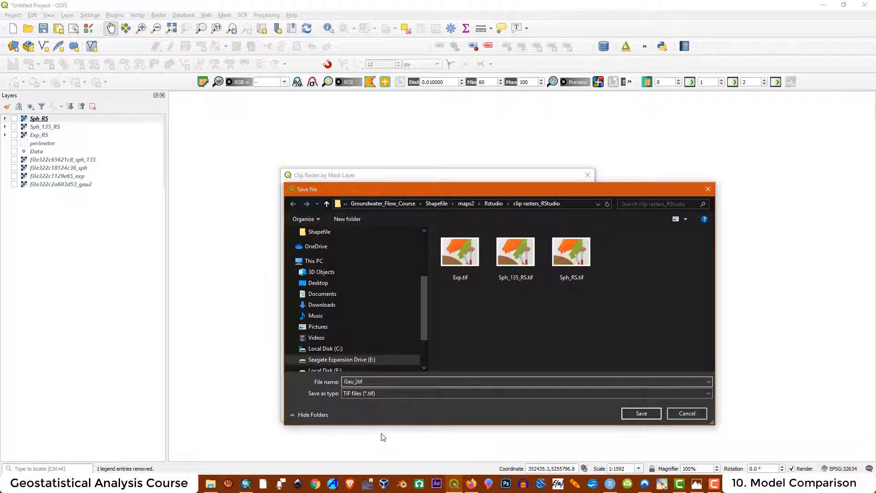
left_click(641, 413)
- Style Gau_RS as discrete pseudocolor in 12 equal-interval classes from 90.5 to 96.5
left_click(493, 411)
left_click(613, 79)
left_click(613, 107)
left_click(606, 68)
left_click(605, 108)
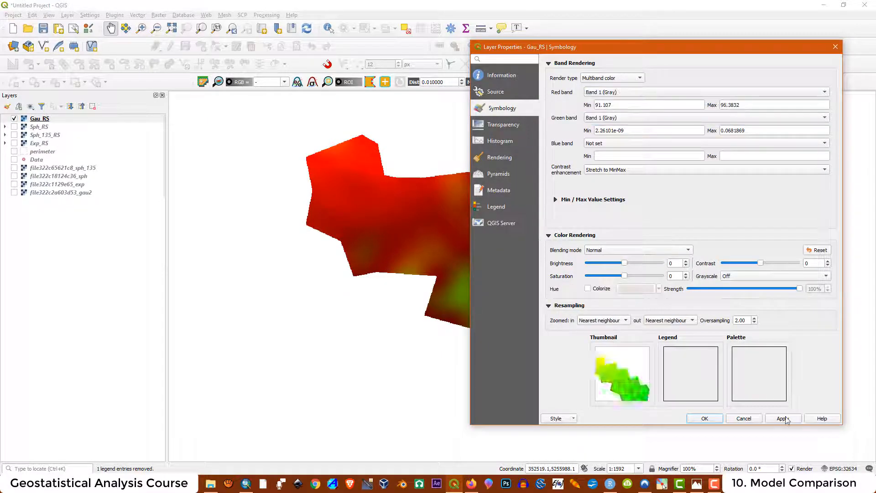
left_click(784, 418)
left_click(613, 107)
type("90.596.5")
left_click(662, 122)
left_click(589, 292)
left_click(587, 298)
double_click(806, 288)
type("12")
left_click(783, 418)
left_click(708, 419)
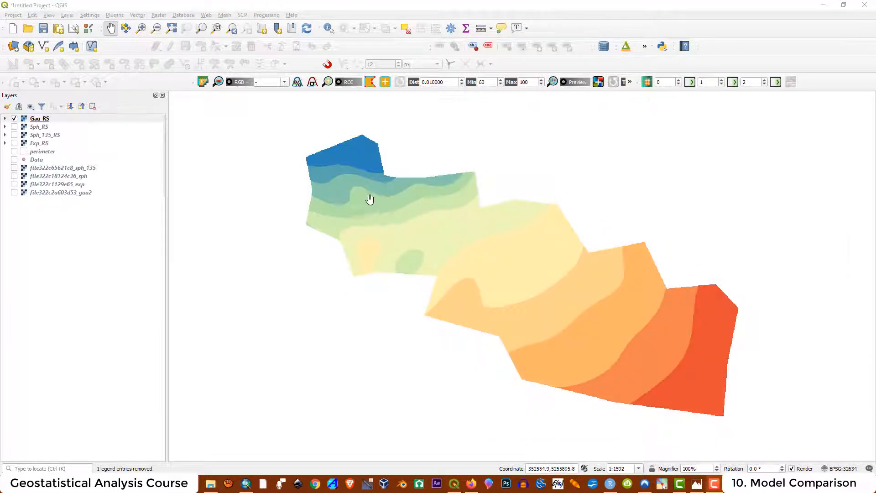
- Preview Gau_RS, Sph_RS, Sph_135_RS and Exp_RS one by one, leaving all hidden
left_click(14, 118)
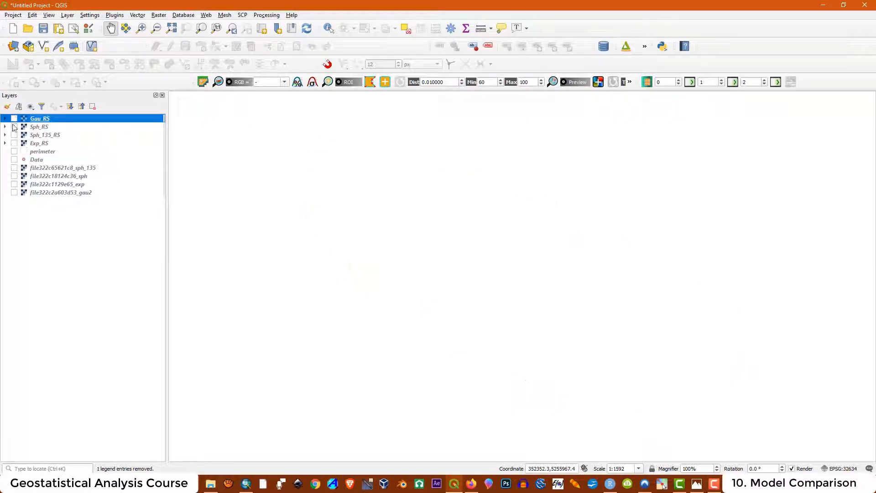
left_click(15, 127)
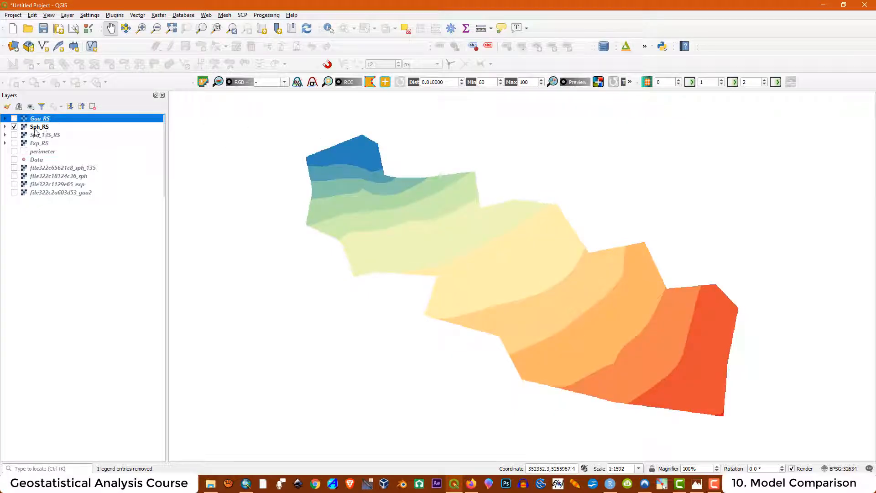
left_click(14, 127)
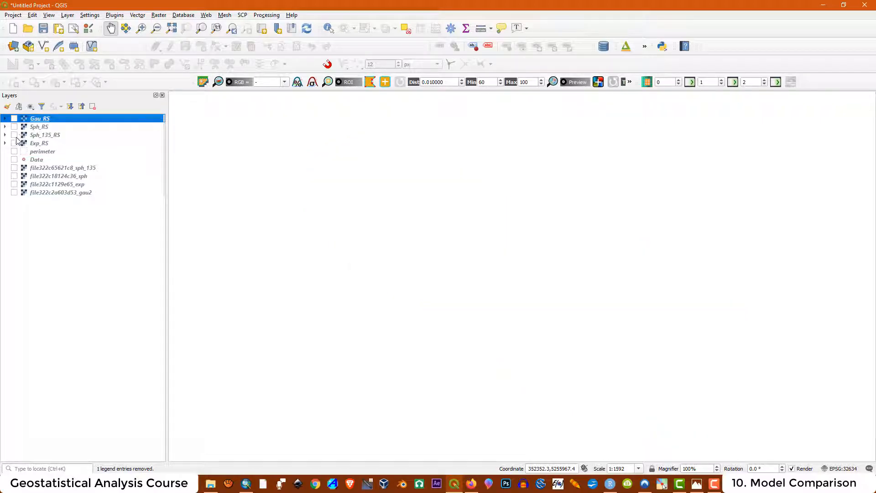
left_click(15, 136)
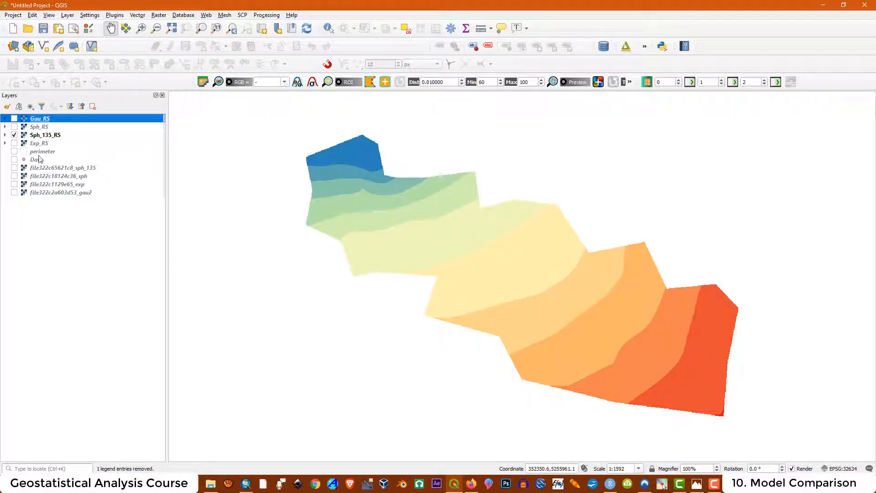
left_click(15, 135)
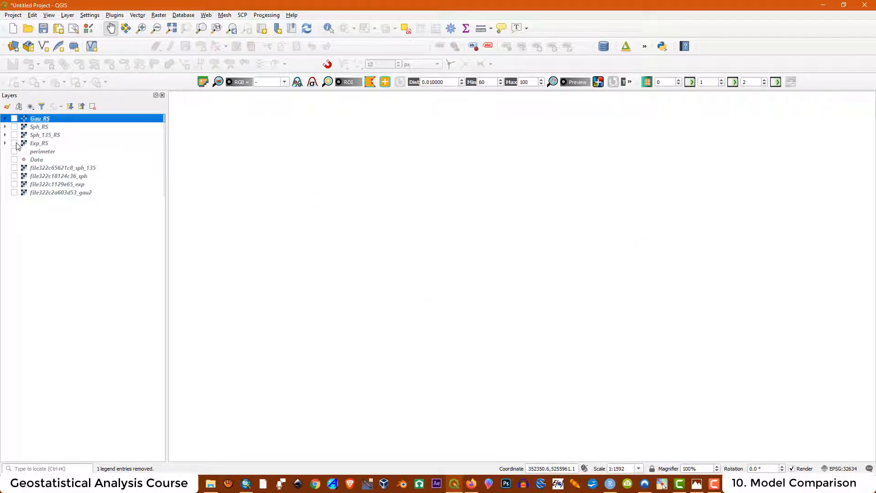
left_click(15, 144)
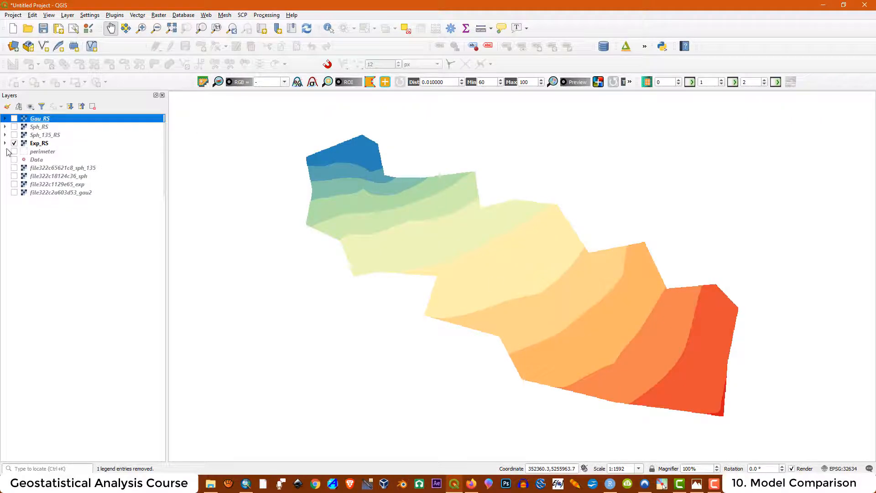
left_click(15, 143)
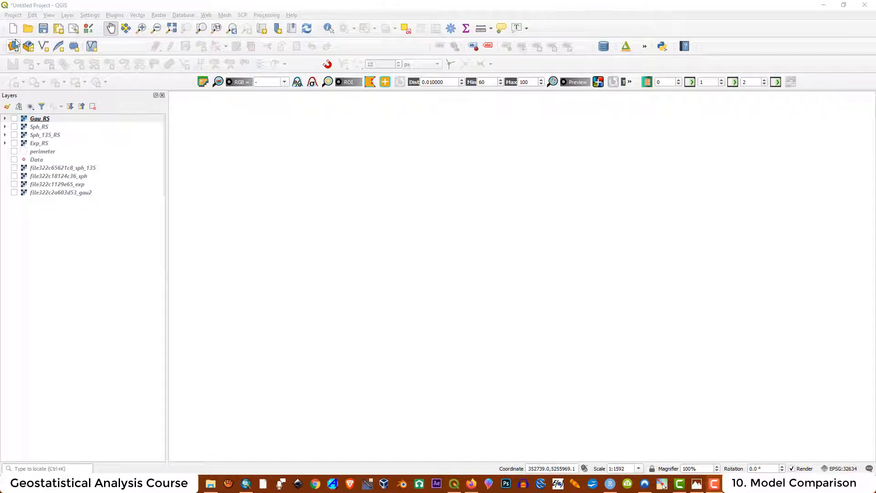
- Add the exp_omni raster's dblbnd.adf from the ArcMap exponential folder
left_click(14, 45)
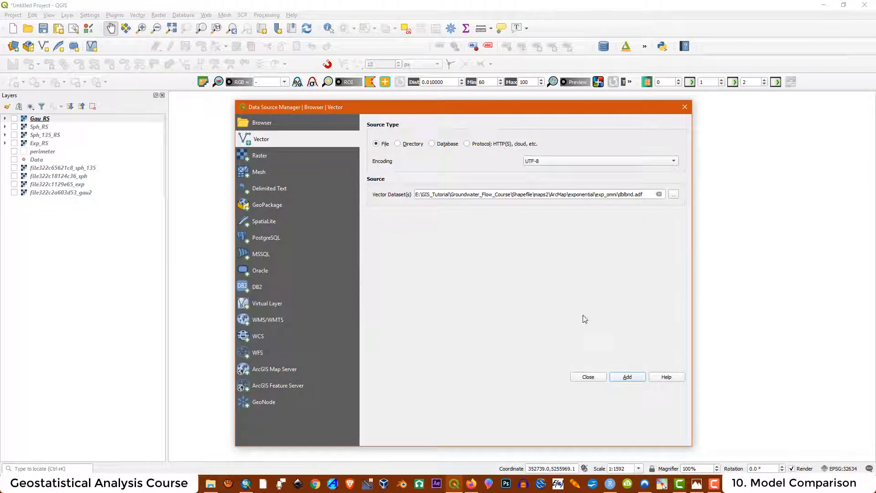
left_click(256, 161)
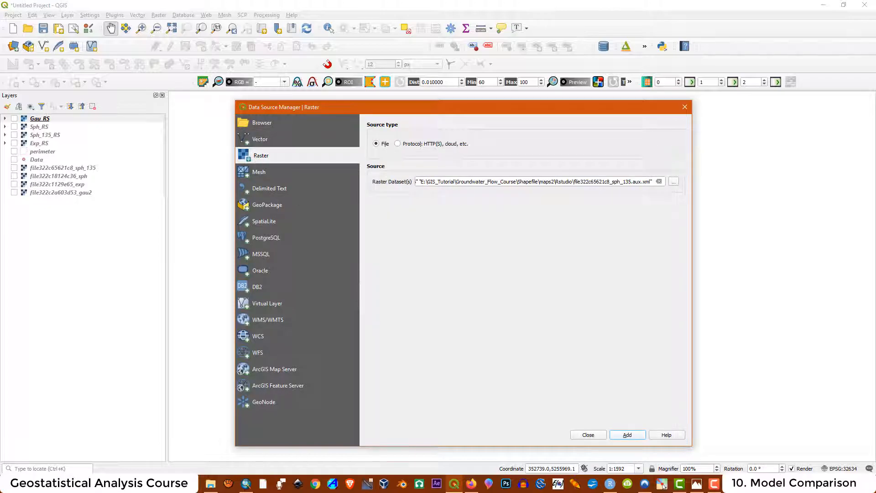
left_click(673, 182)
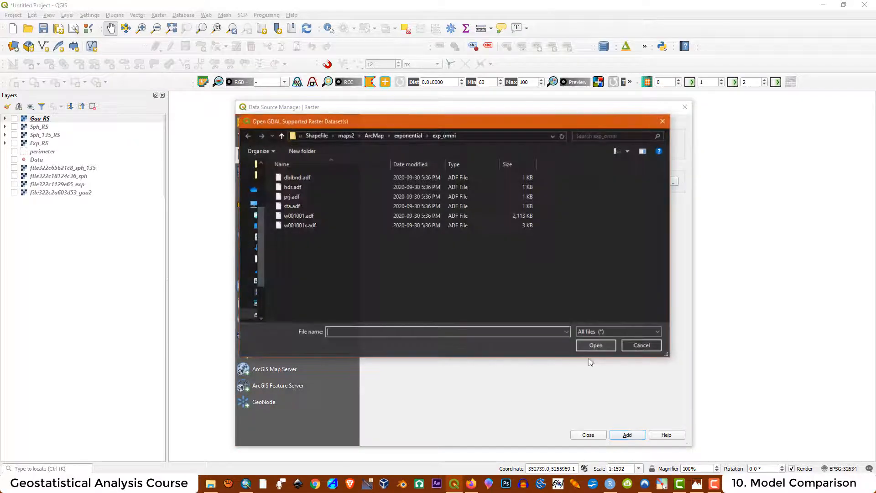
left_click(408, 136)
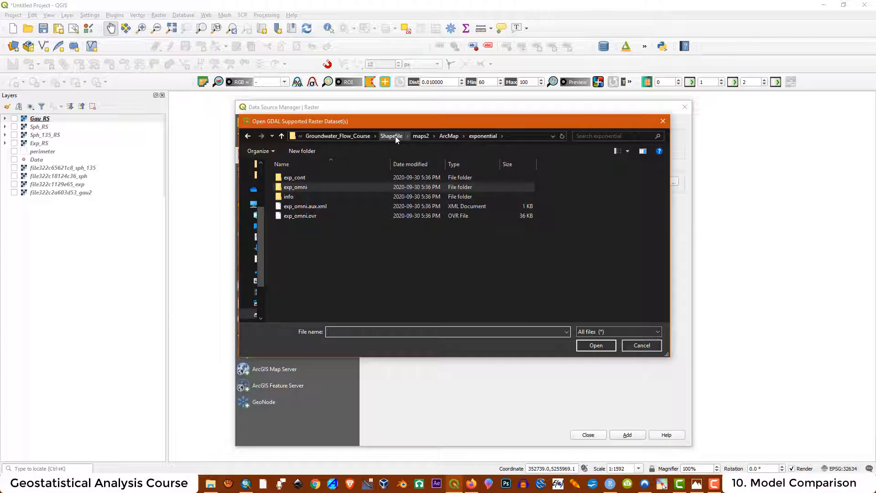
left_click(392, 136)
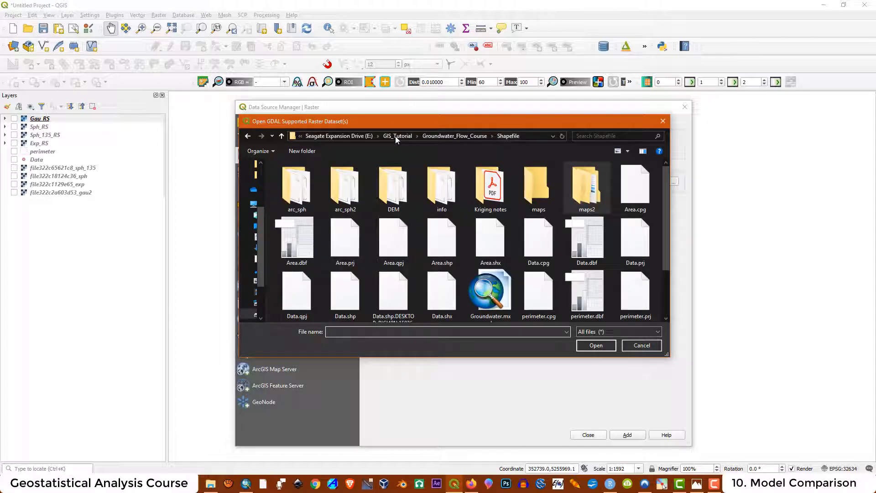
double_click(582, 190)
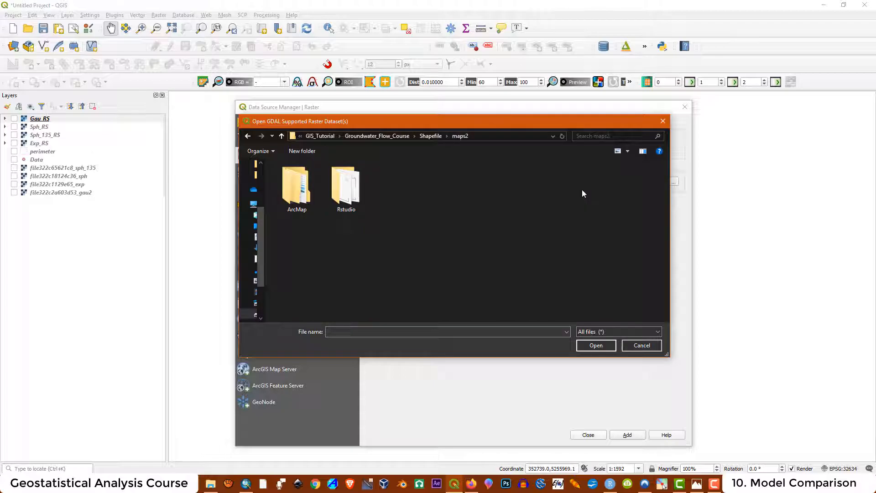
double_click(299, 186)
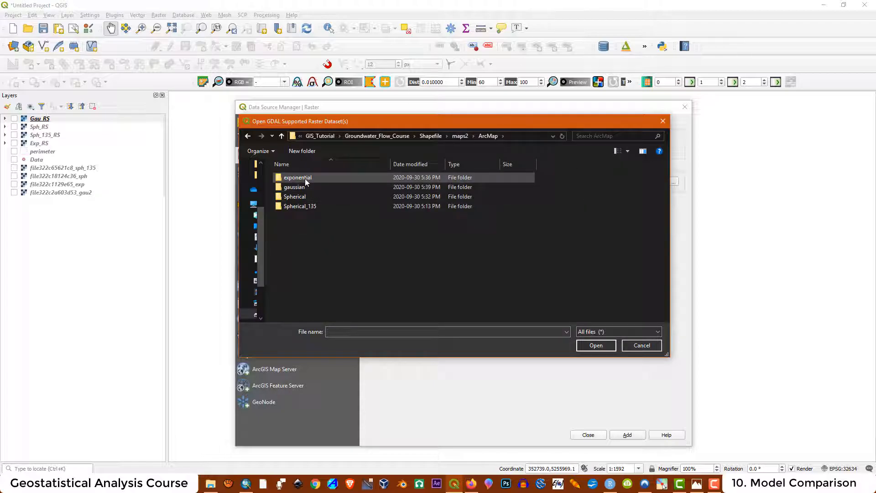
double_click(305, 179)
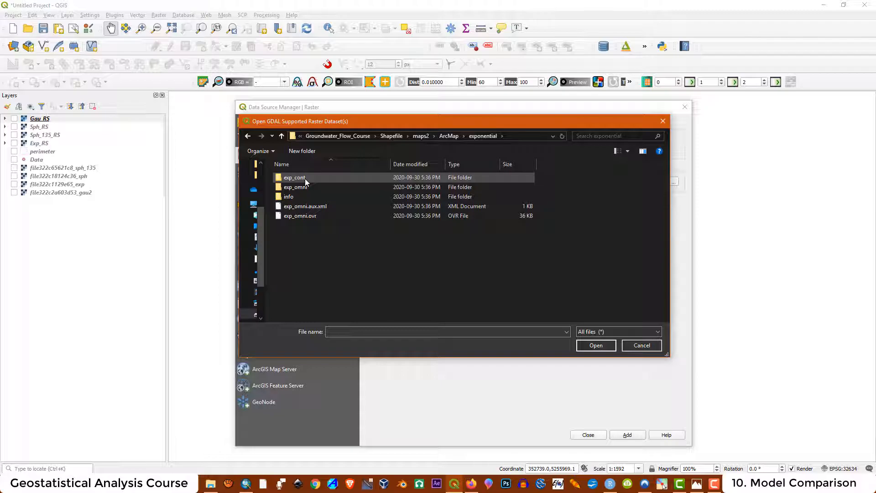
double_click(313, 188)
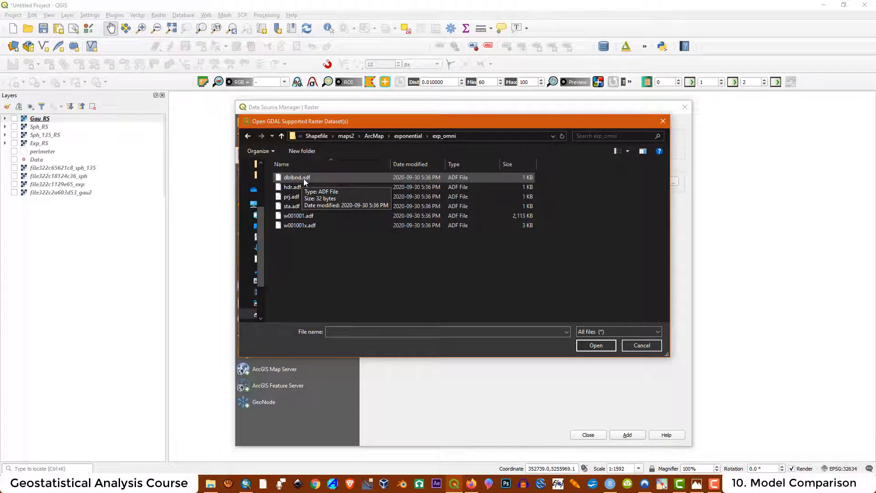
left_click(304, 182)
left_click(593, 346)
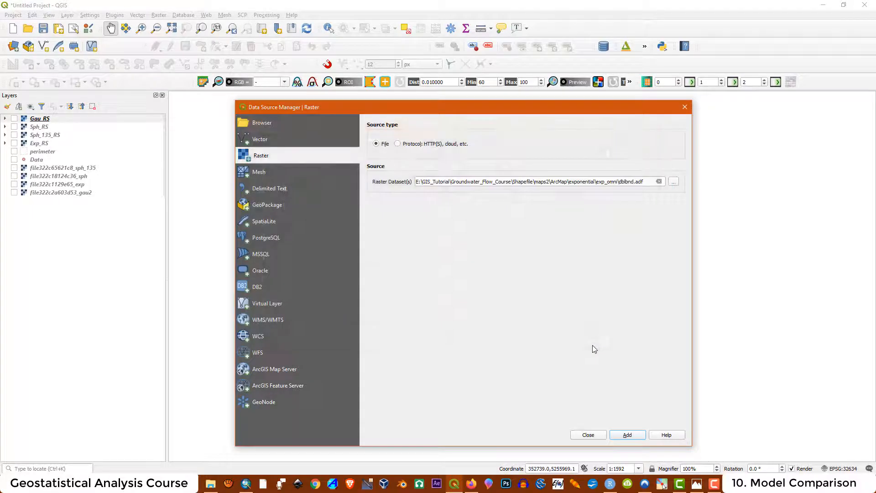
left_click(637, 437)
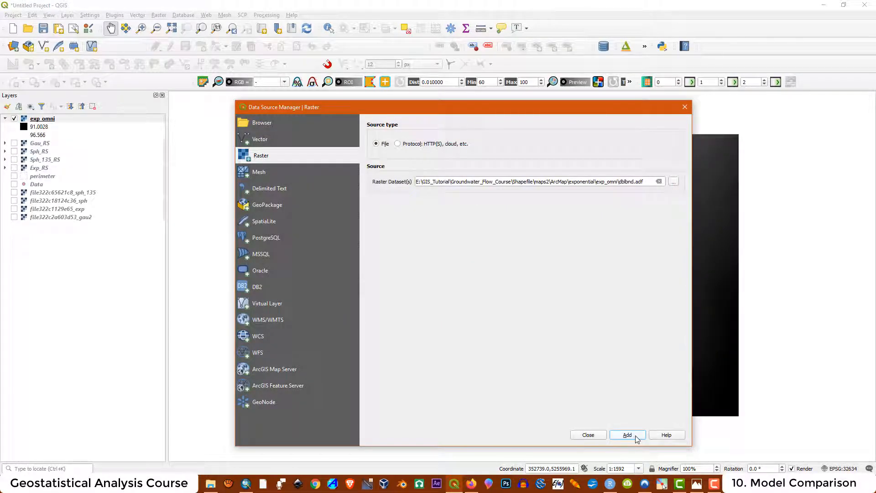
left_click(588, 435)
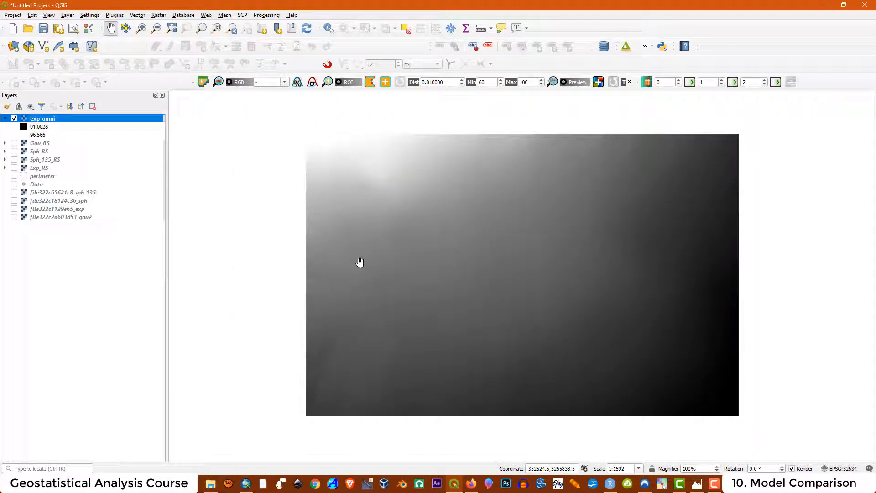
- Add the gau_omni ArcMap raster to the project
left_click(14, 46)
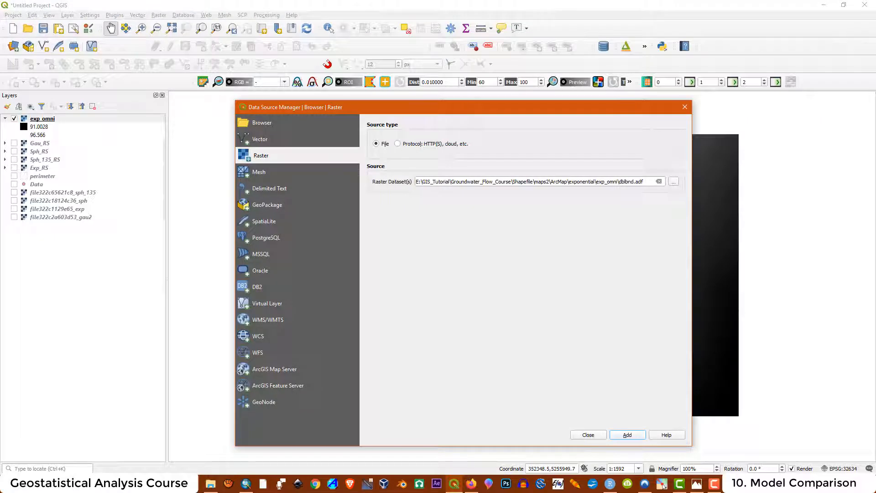
left_click(674, 181)
left_click(299, 177)
left_click(597, 345)
left_click(627, 435)
left_click(674, 181)
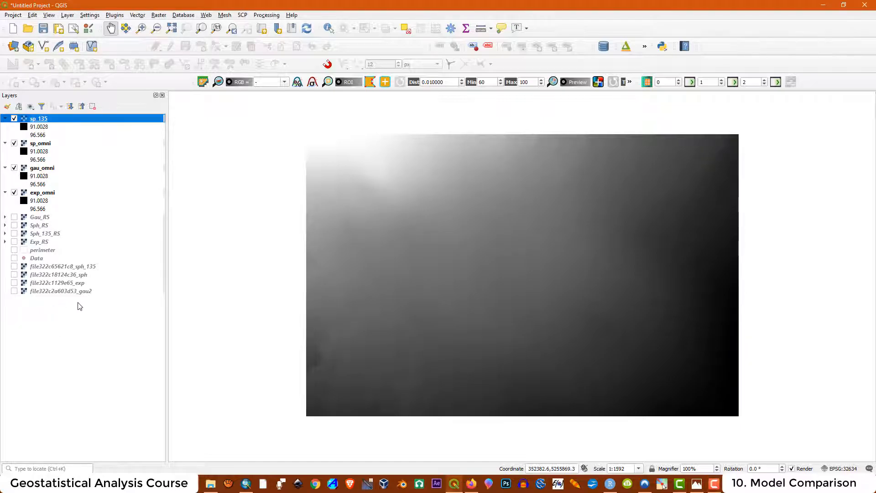
- Remove the four file322c layers, then select the exp_omni and sp_135 layers
left_click_drag(78, 303, 67, 273)
right_click(66, 273)
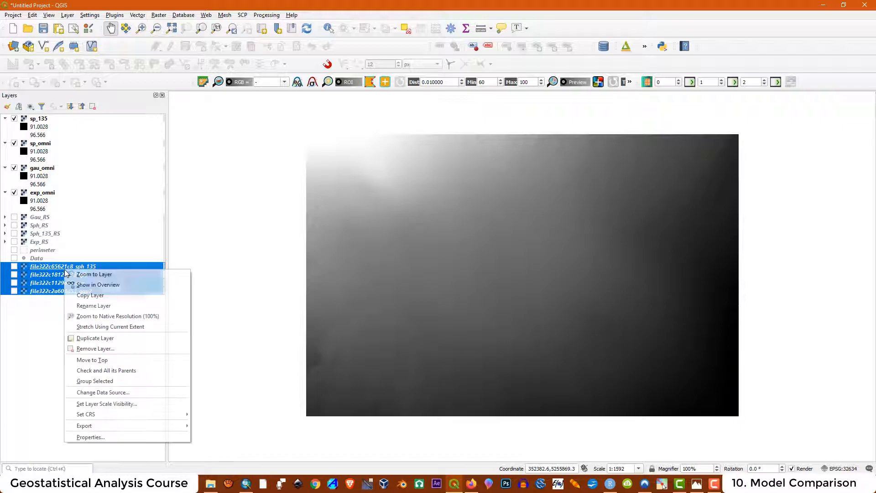
left_click(90, 349)
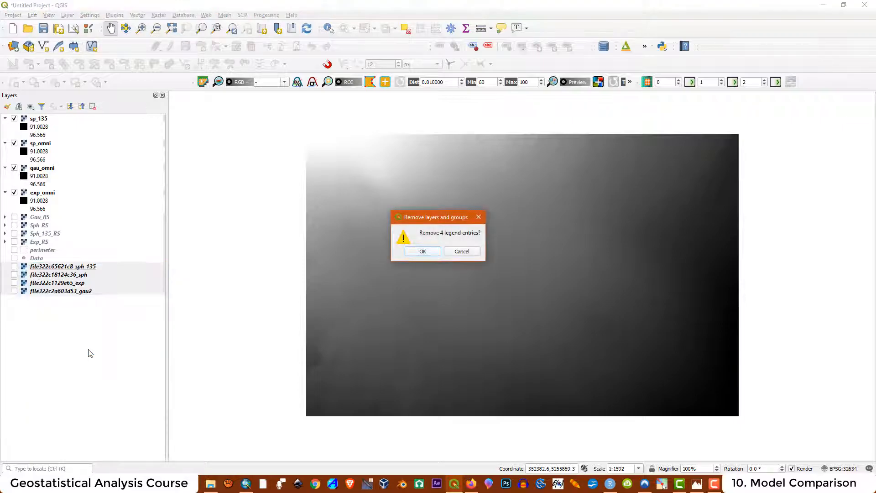
left_click(428, 253)
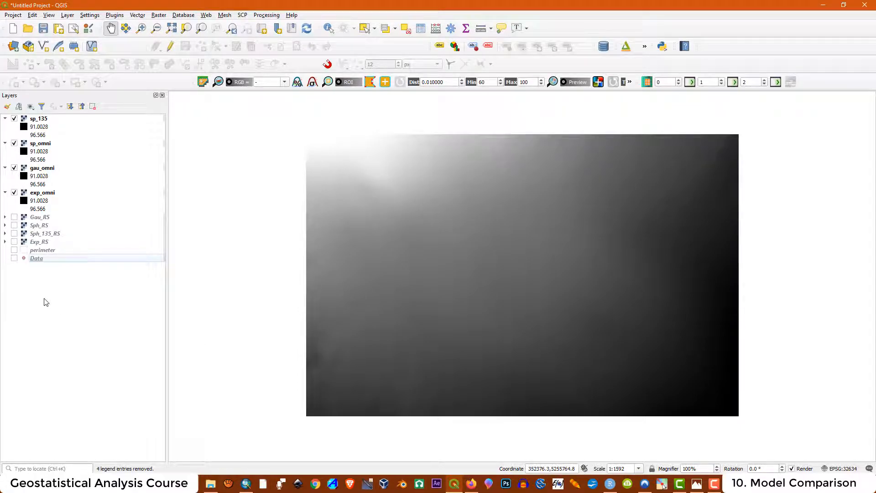
left_click(40, 195)
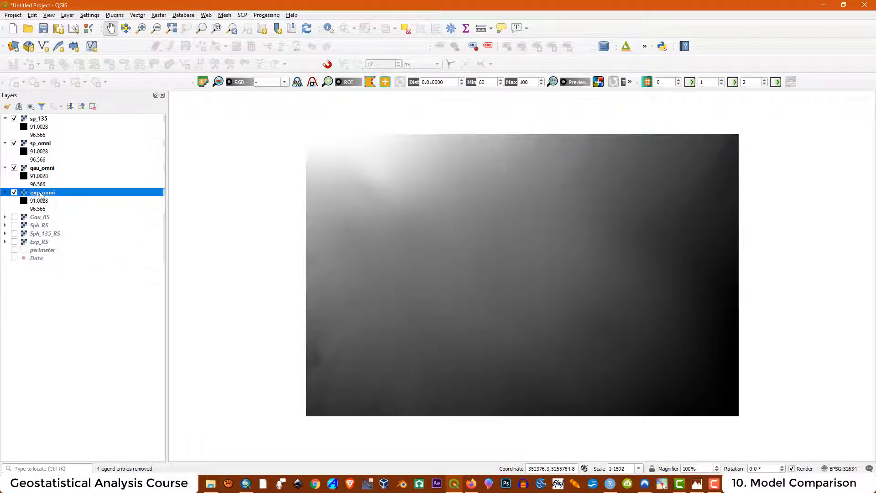
left_click(40, 120)
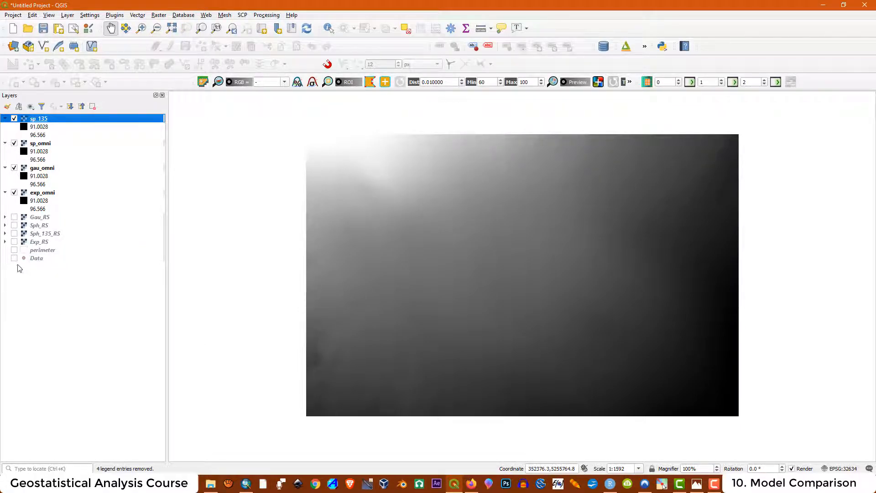
- Move the perimeter layer to the top and switch on Exp_AM, Gau_AM, Sph_AM and Sph_135_AM
left_click(14, 250)
left_click_drag(36, 250, 58, 121)
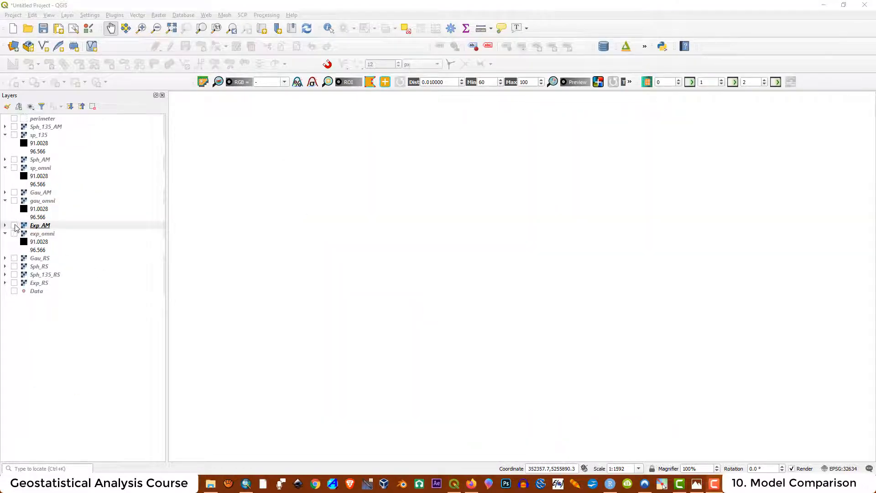
left_click(14, 226)
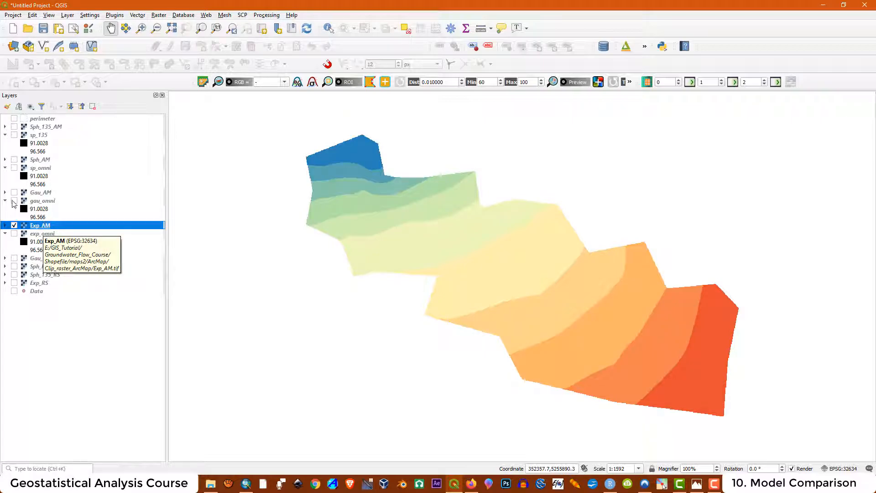
left_click(15, 193)
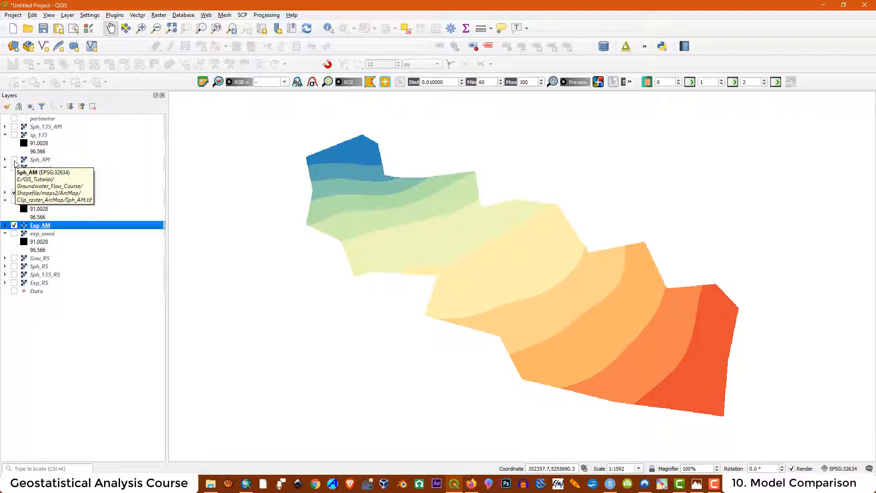
left_click(14, 160)
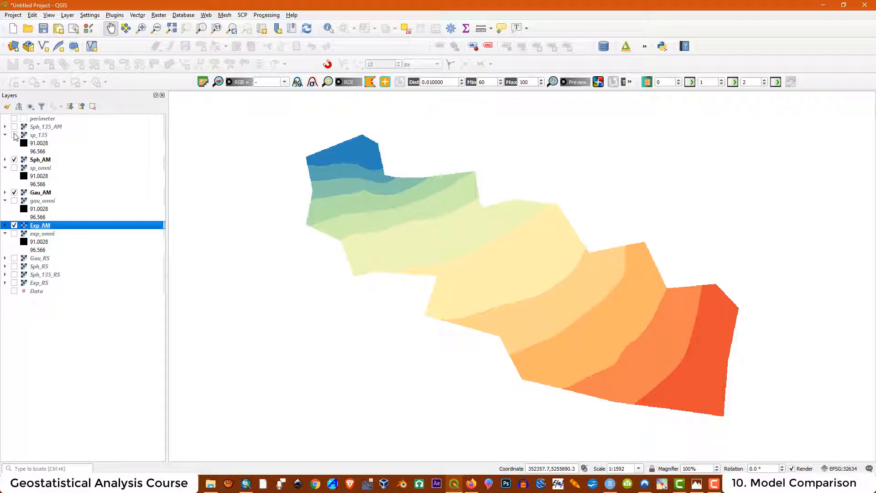
left_click(14, 127)
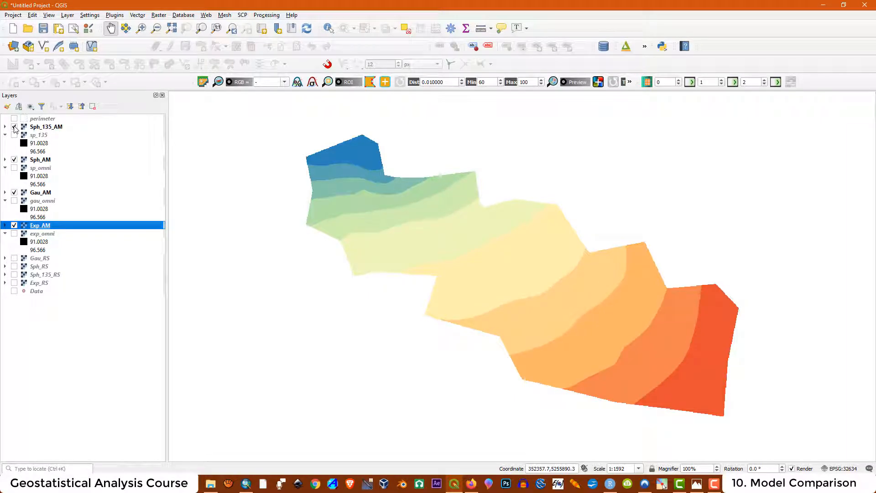
left_click(44, 136)
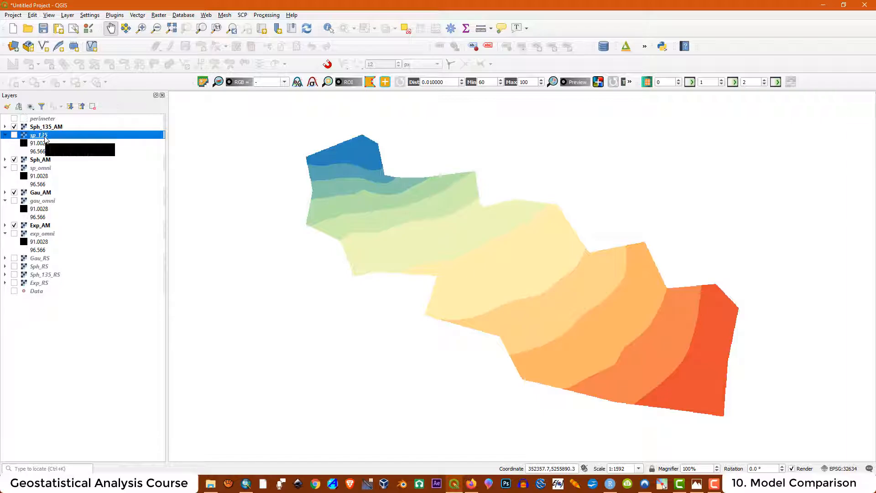
- Remove the unclipped sp_135, sp_omni, gau_omni and exp_omni rasters from the Layers panel
right_click(46, 138)
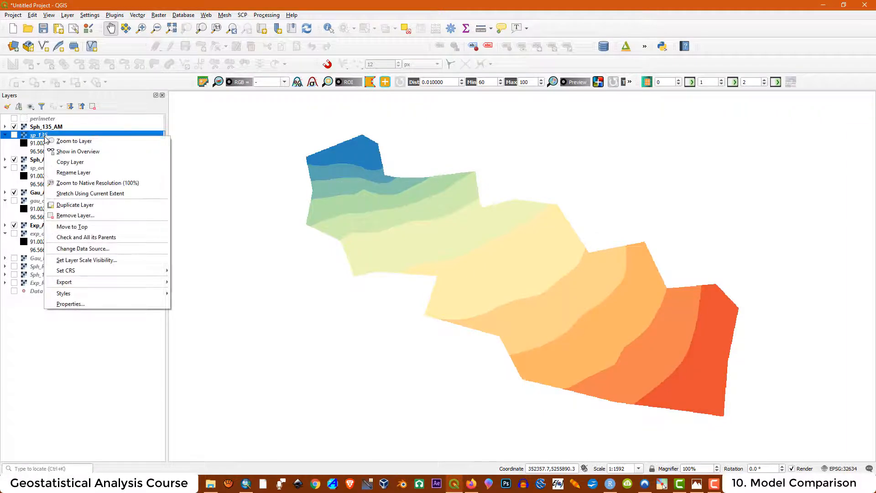
left_click(84, 217)
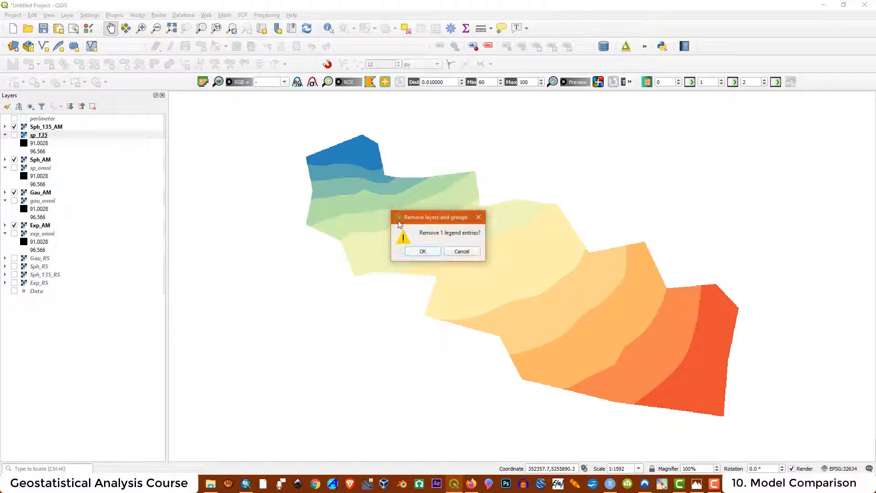
left_click(423, 252)
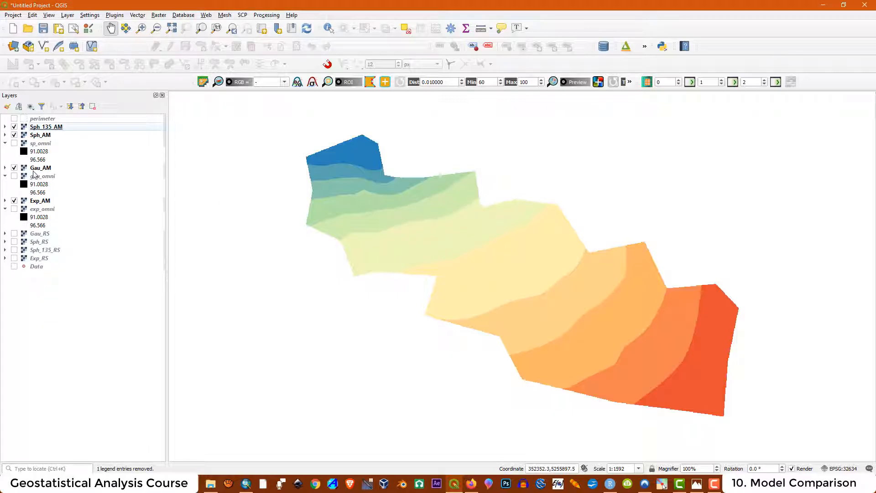
right_click(44, 144)
left_click(73, 222)
left_click(423, 252)
right_click(44, 151)
left_click(71, 233)
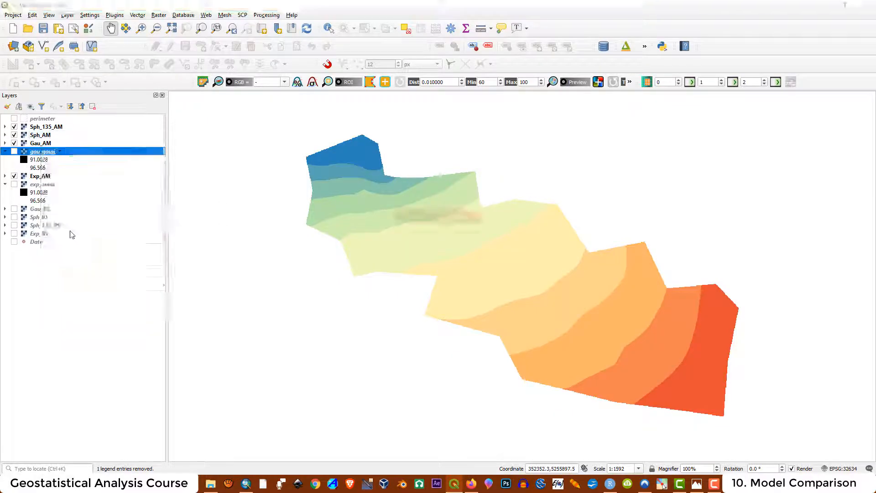
left_click(424, 252)
right_click(43, 159)
left_click(72, 240)
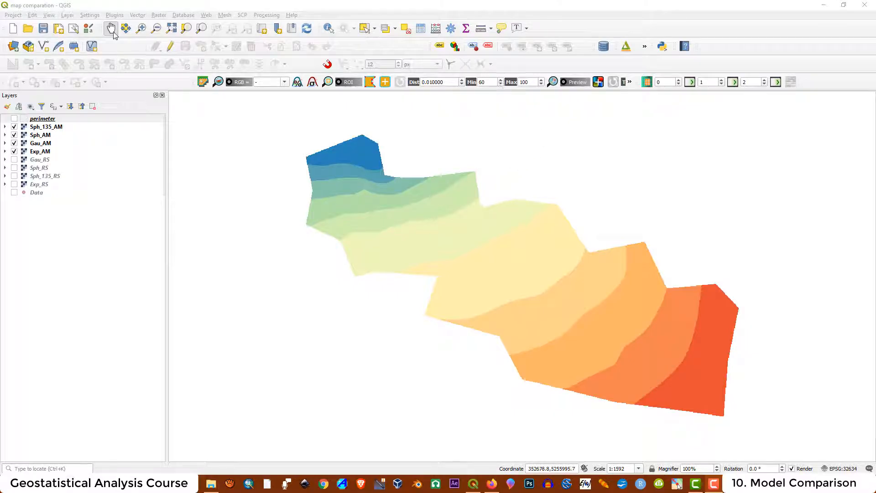
- Create a new print layout titled '1' and maximise its window
left_click(14, 16)
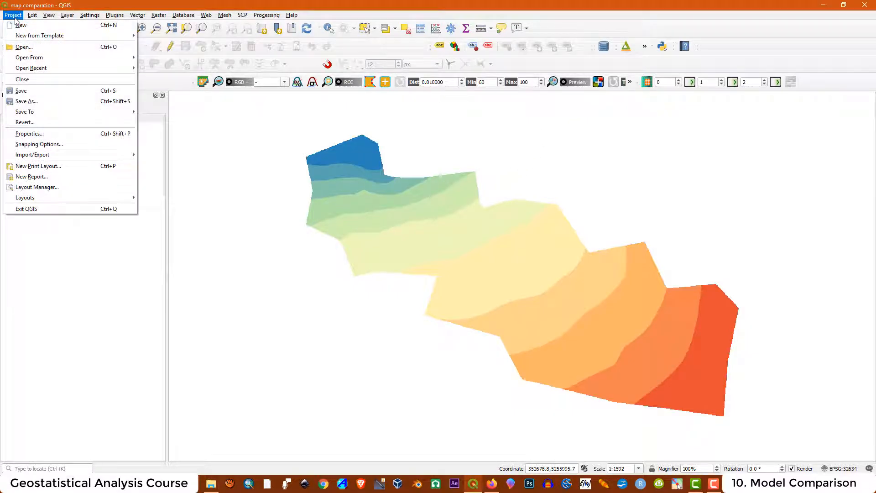
left_click(58, 166)
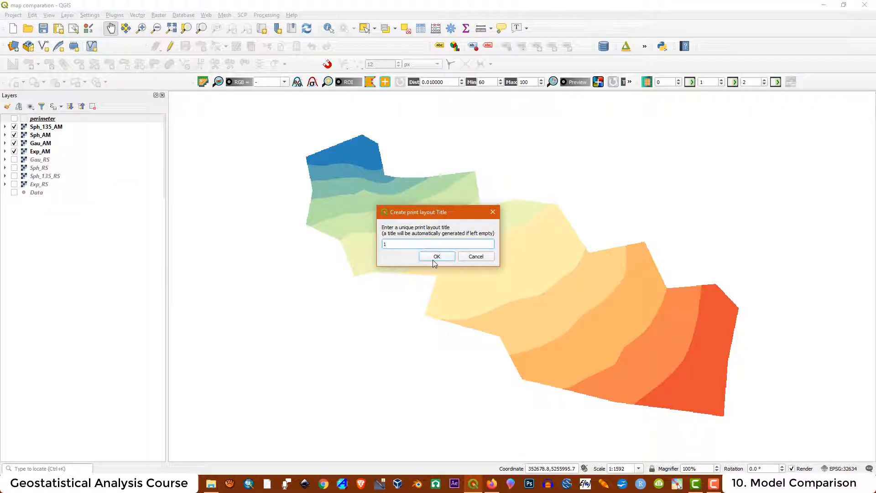
left_click(433, 261)
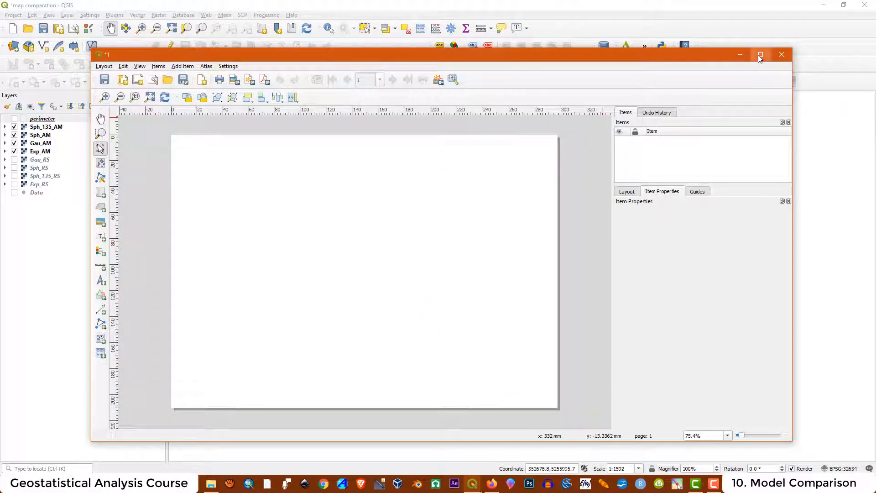
left_click(760, 55)
- Set the layout page size to A3 and zoom out to show the full page
right_click(357, 233)
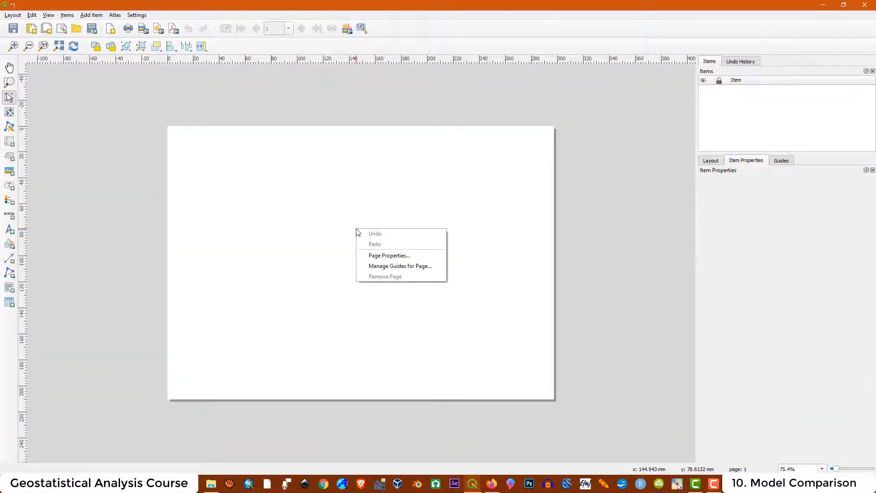
left_click(383, 255)
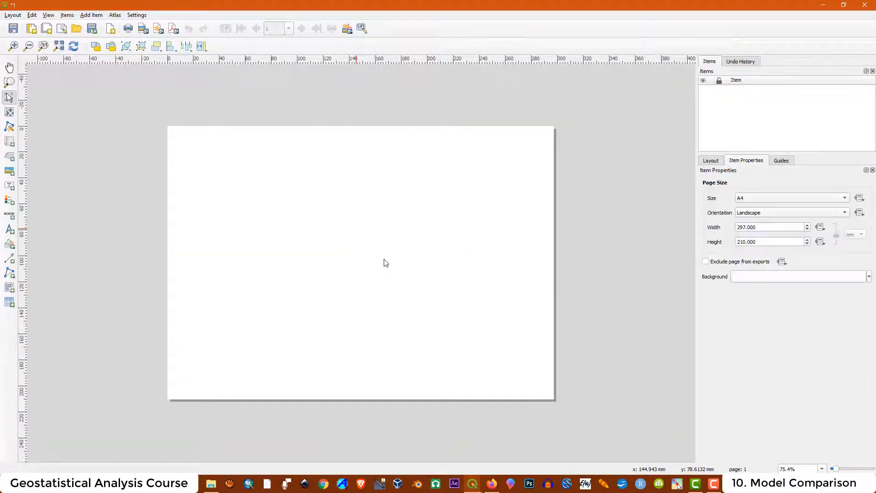
left_click(845, 198)
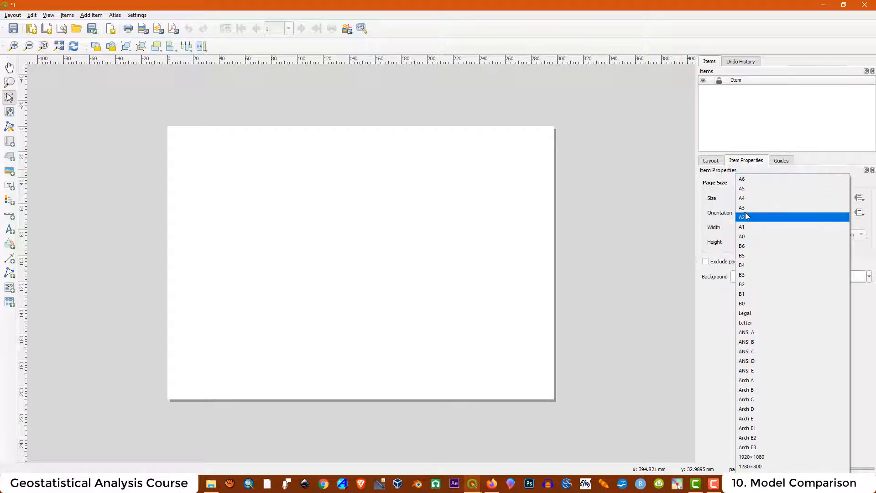
left_click(771, 215)
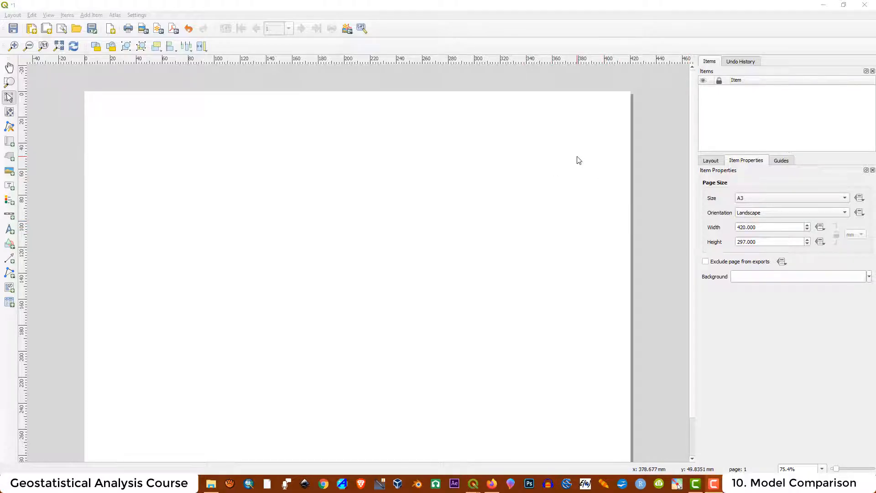
key("ctrl+minus")
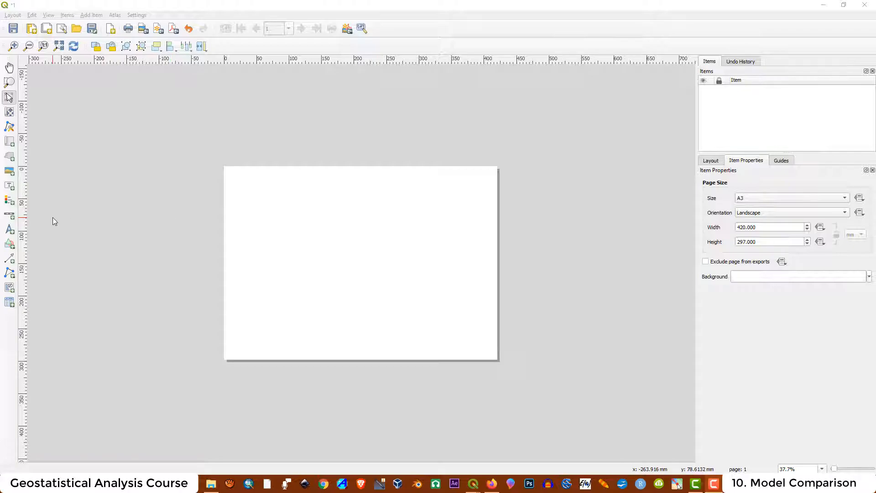
- Draw a rectangle framing the whole A3 page
left_click(9, 244)
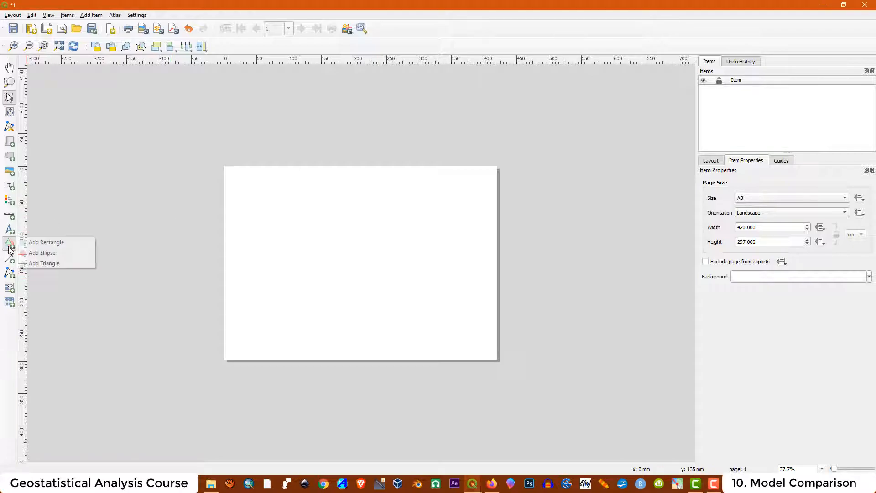
left_click(39, 244)
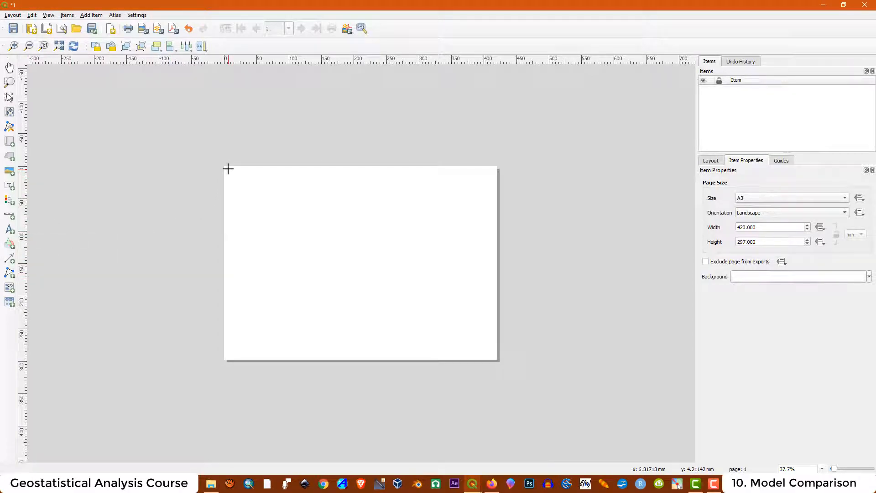
left_click_drag(228, 172, 492, 354)
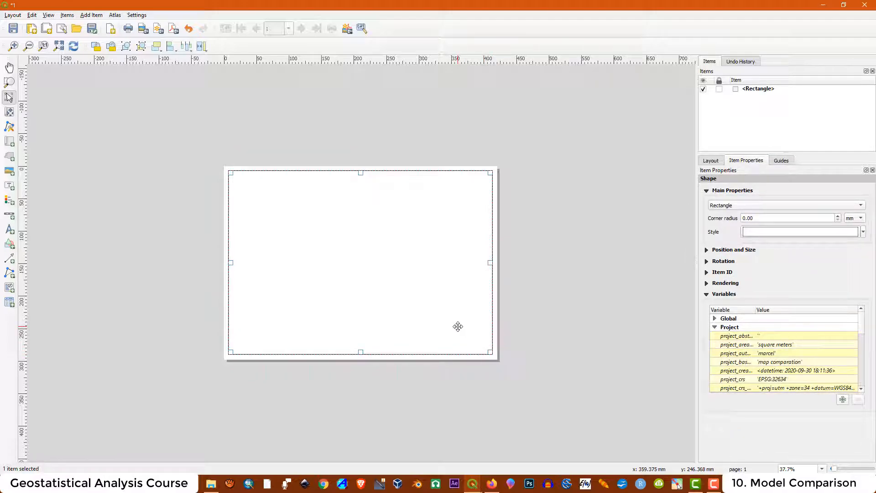
- Paste a copy of the page-frame rectangle back onto the page
key("ctrl+v")
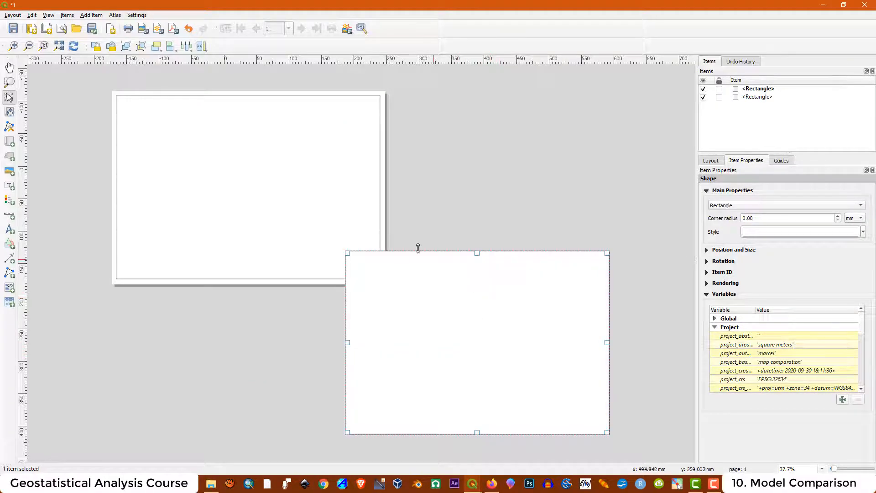
left_click_drag(457, 334, 257, 175)
scroll(444, 259, "down", 1)
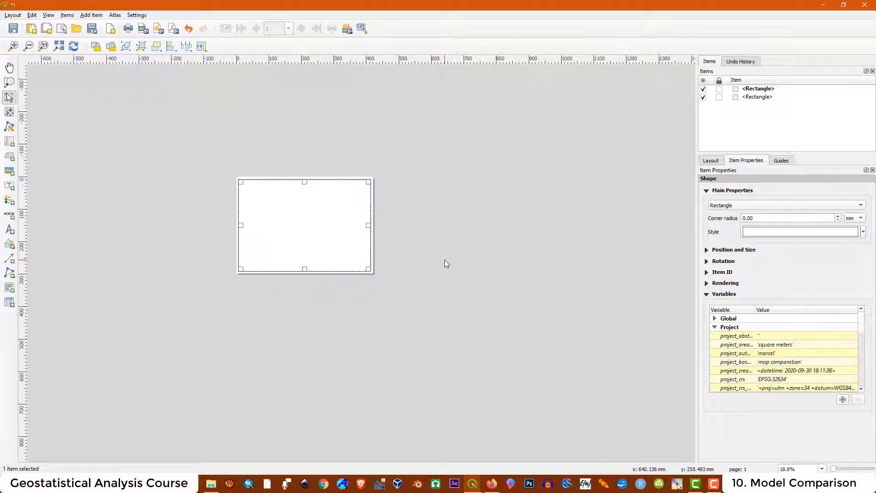
scroll(166, 92, "up", 2)
scroll(191, 137, "up", 1)
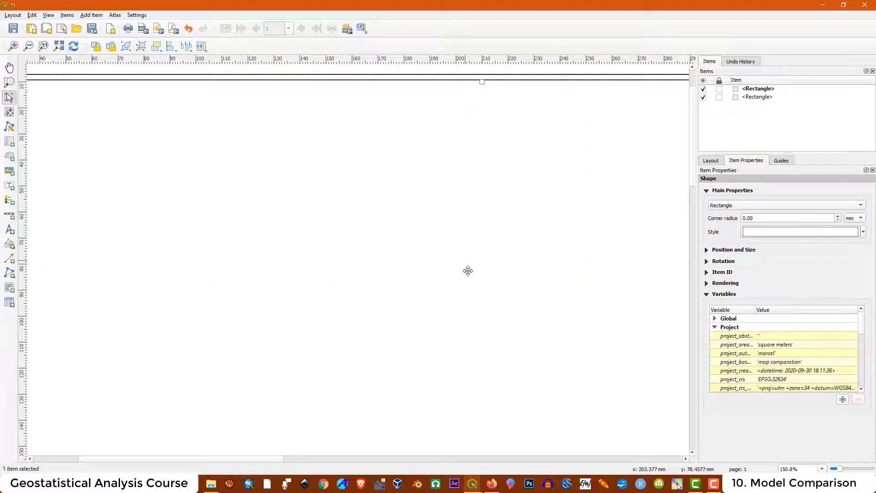
scroll(467, 270, "down", 2)
scroll(145, 98, "up", 2)
- Align the copied rectangle with the frame top and narrow it to the page's left half
left_click_drag(81, 123, 82, 115)
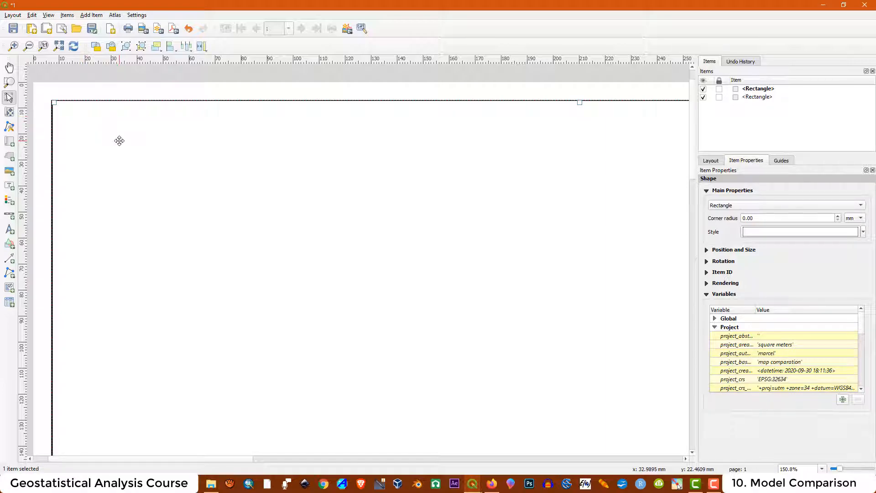
scroll(123, 147, "down", 2)
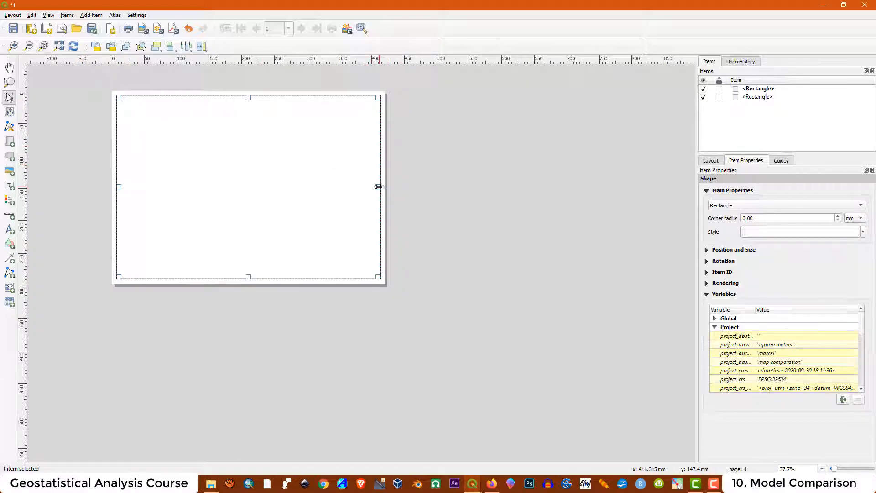
left_click_drag(378, 186, 248, 175)
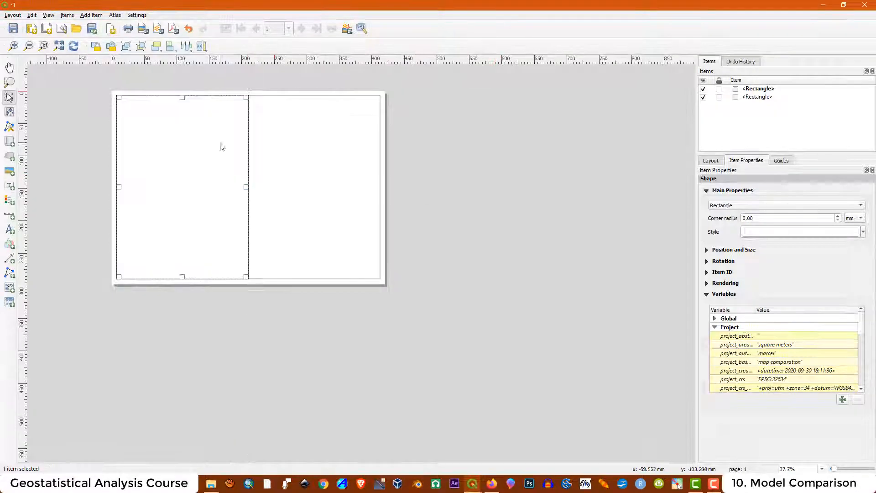
left_click(405, 329)
key("p")
scroll(375, 91, "up", 5)
scroll(605, 304, "down", 6)
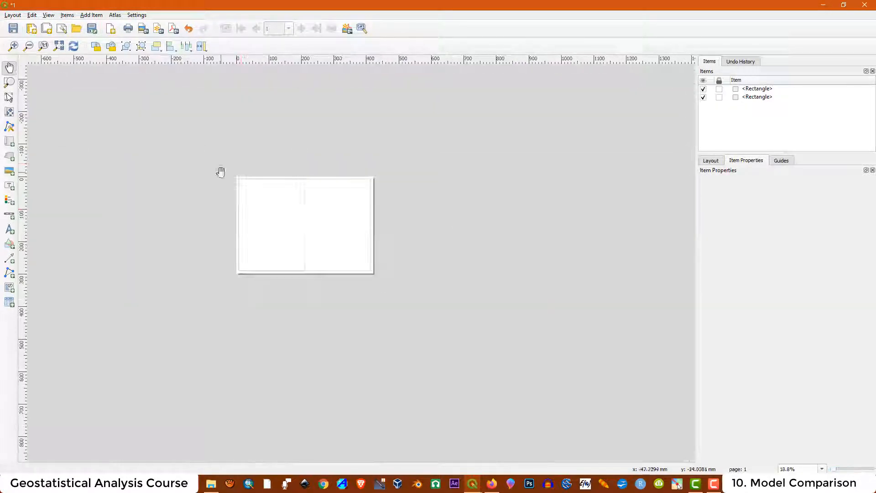
scroll(239, 179, "up", 7)
left_click(9, 97)
left_click(348, 275)
scroll(348, 275, "down", 5)
left_click(393, 91)
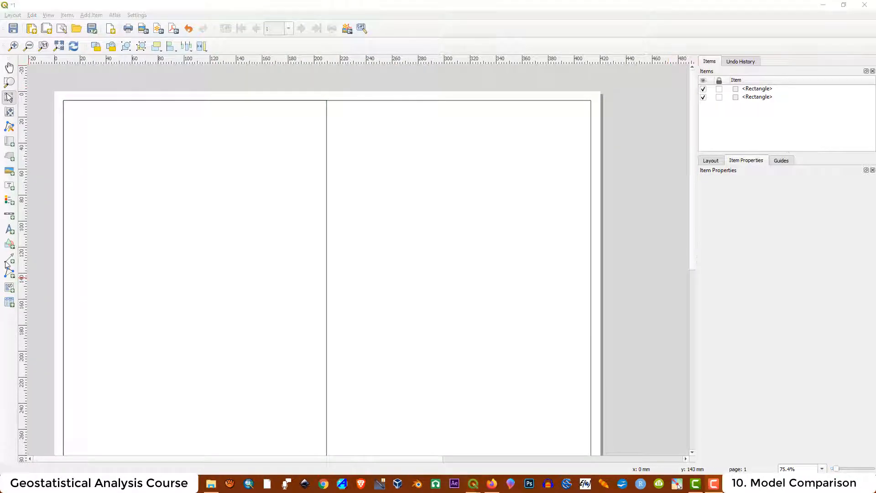
- Add a label reading 'Arc Map' at the top of the left column in 24 pt
left_click(9, 187)
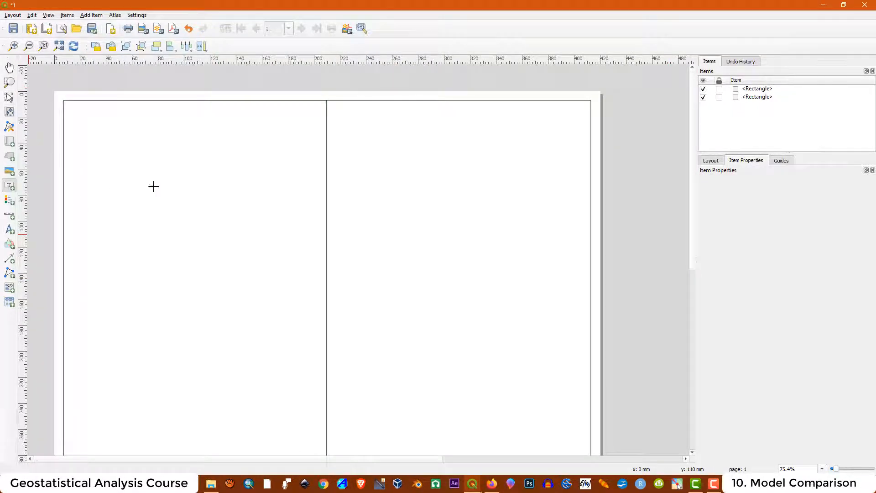
left_click_drag(109, 117, 281, 159)
left_click_drag(747, 209, 629, 201)
type("Arc M")
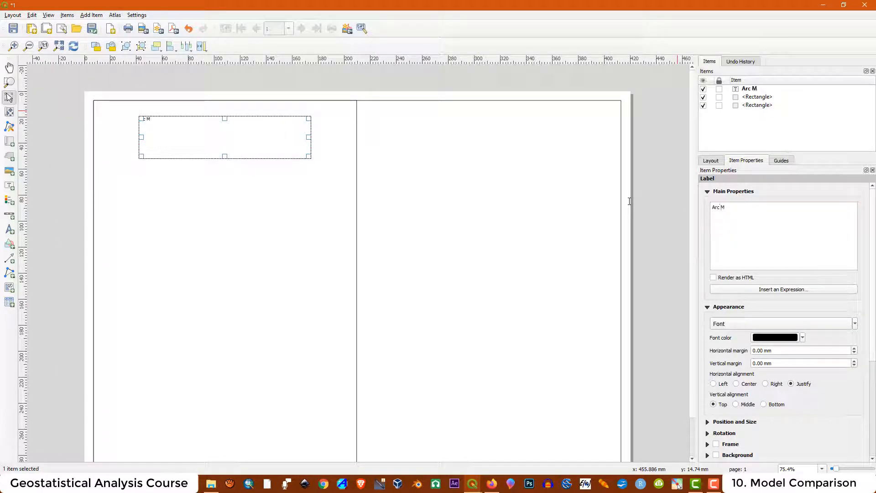
type("ap")
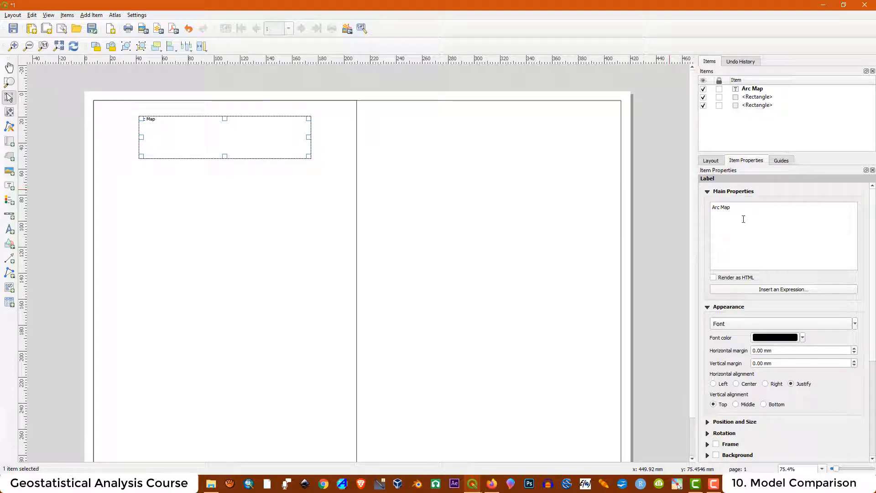
key("ctrl+a")
left_click(736, 325)
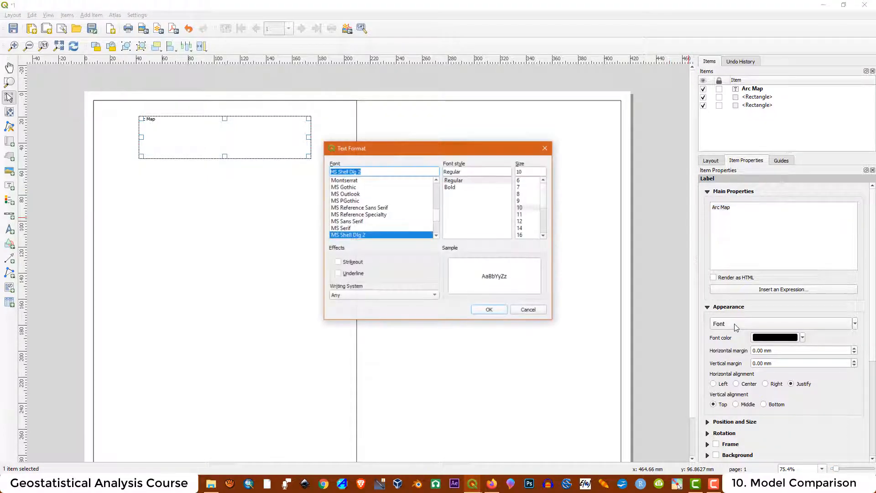
left_click_drag(543, 202, 543, 217)
left_click(520, 235)
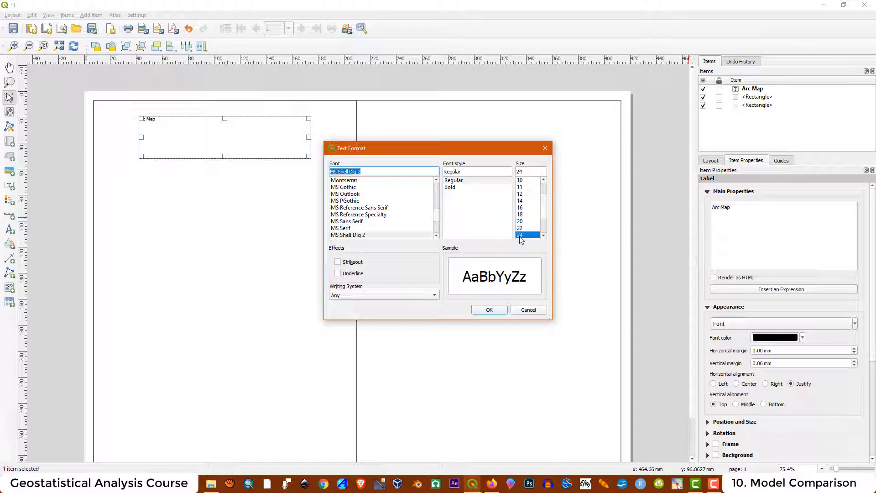
left_click(501, 312)
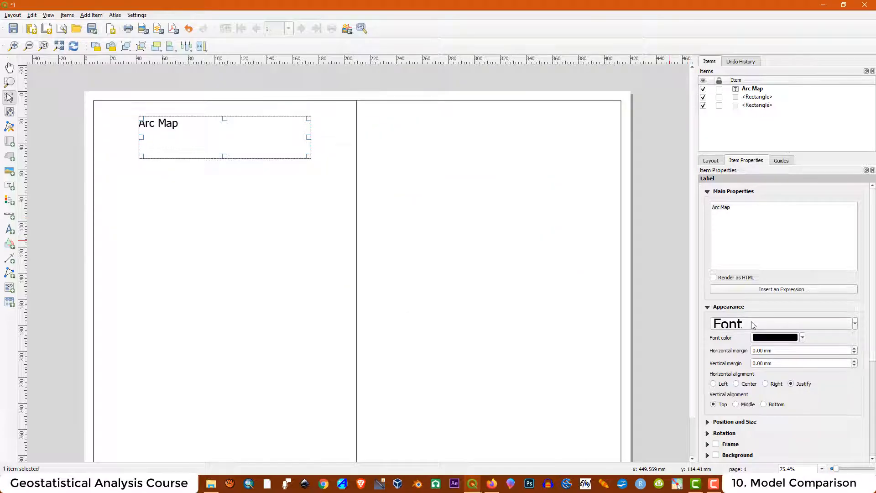
- Make the label font bold 28 pt and fit the label box to the text
left_click(726, 324)
triple_click(543, 236)
left_click(520, 229)
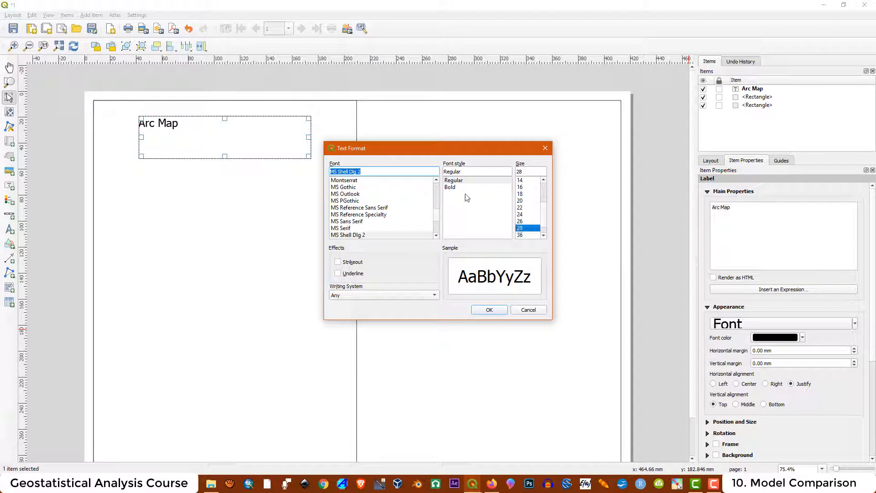
left_click(450, 187)
left_click(499, 310)
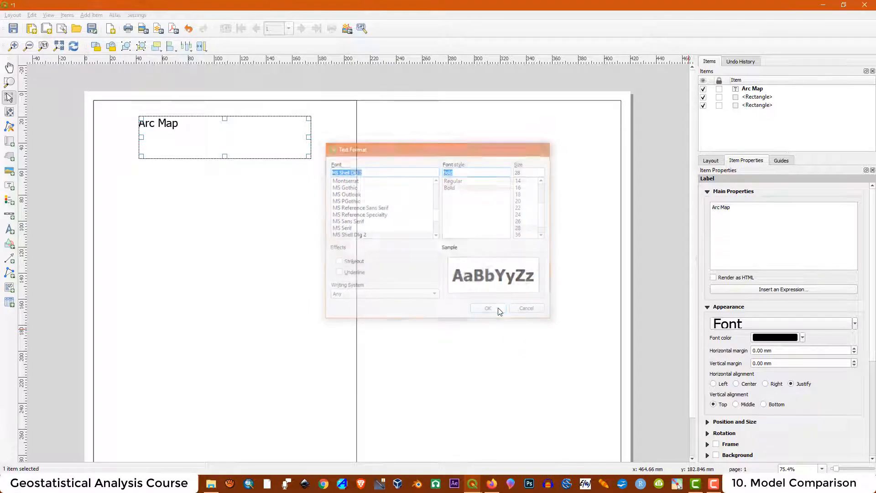
left_click_drag(309, 136, 199, 137)
mouse_move(168, 156)
left_mouse_down()
mouse_move(170, 135)
mouse_move(170, 152)
left_mouse_up()
- Add a second line 'Universal Kriging', set the font to 26 pt and centre it
left_click(734, 207)
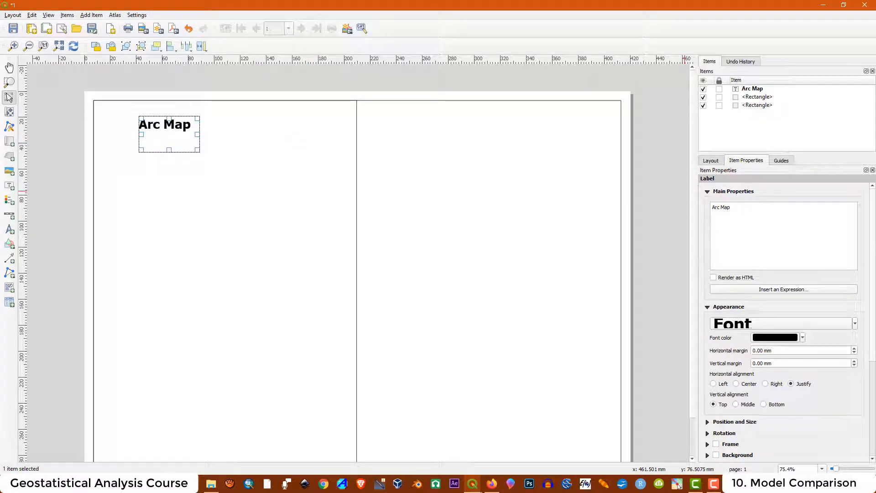
key("Return")
type("Universal Kriging")
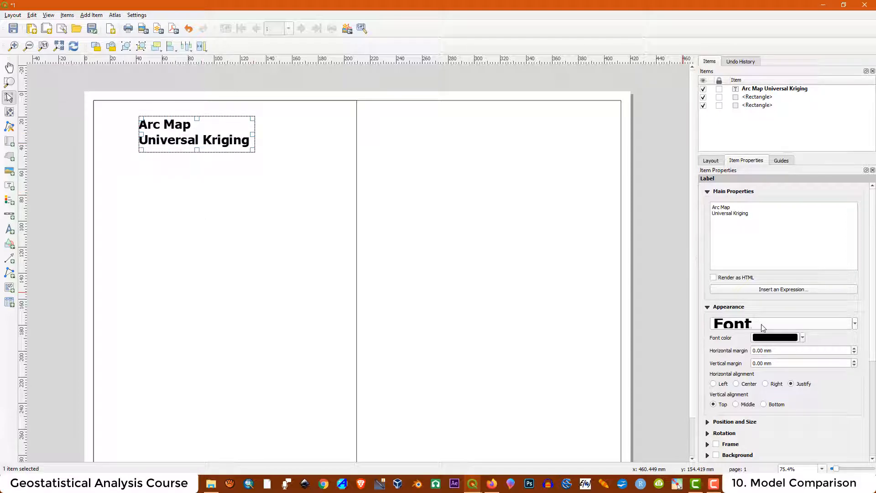
left_click(762, 325)
left_click(520, 228)
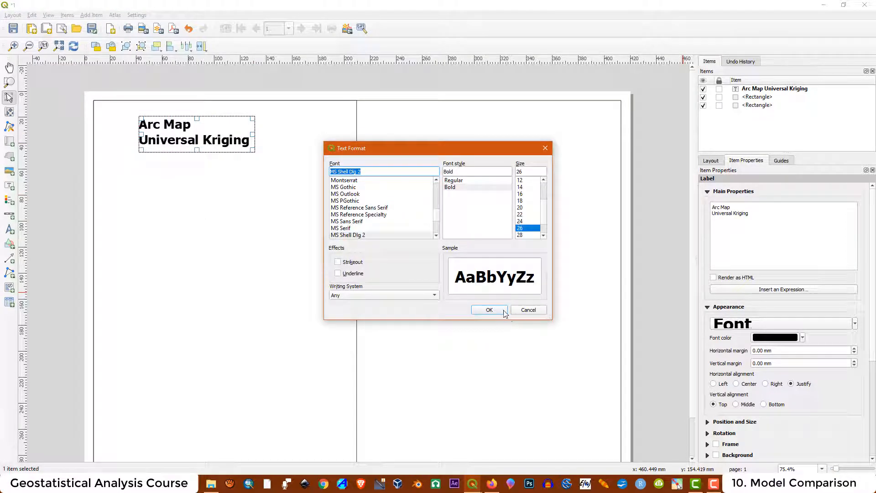
left_click(489, 310)
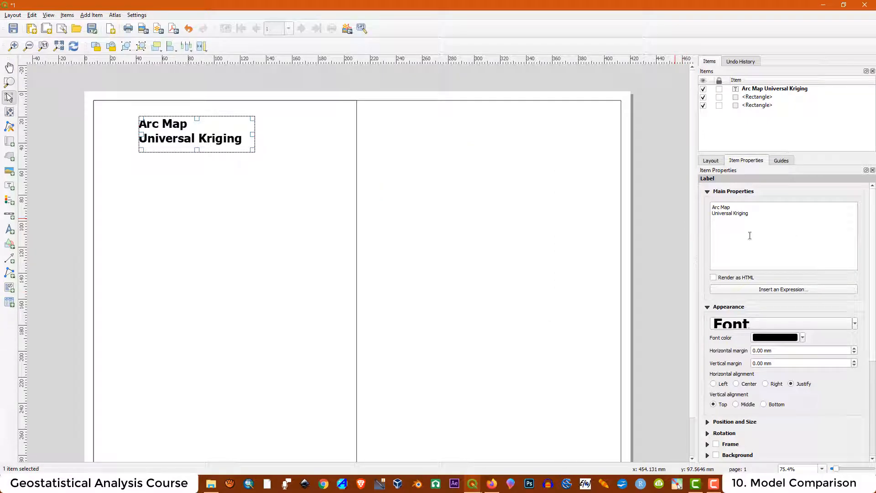
left_click(737, 384)
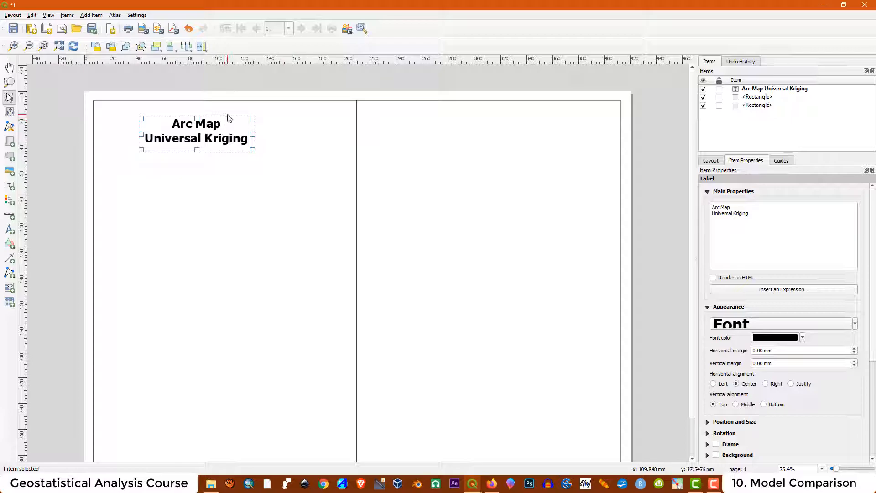
- Place the title atop the left column, zoom out, and return to the main QGIS window
left_click_drag(210, 123, 232, 115)
left_click(214, 243)
key("ctrl+minus")
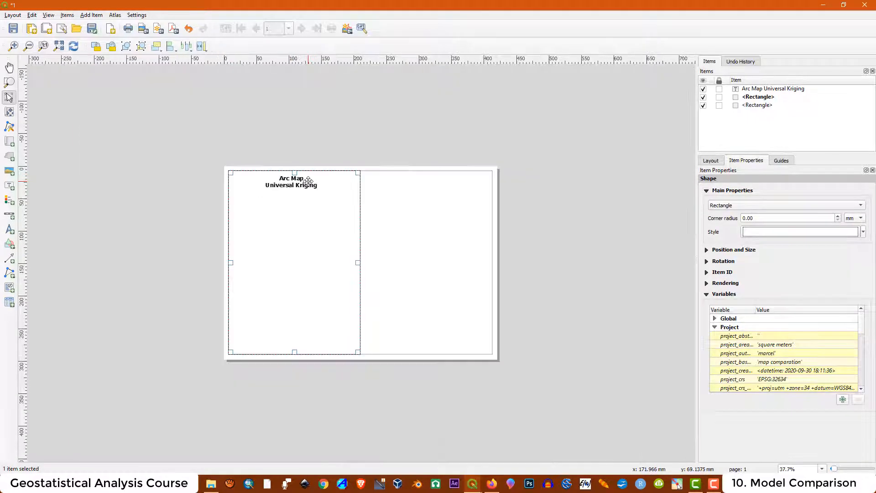
left_click(316, 121)
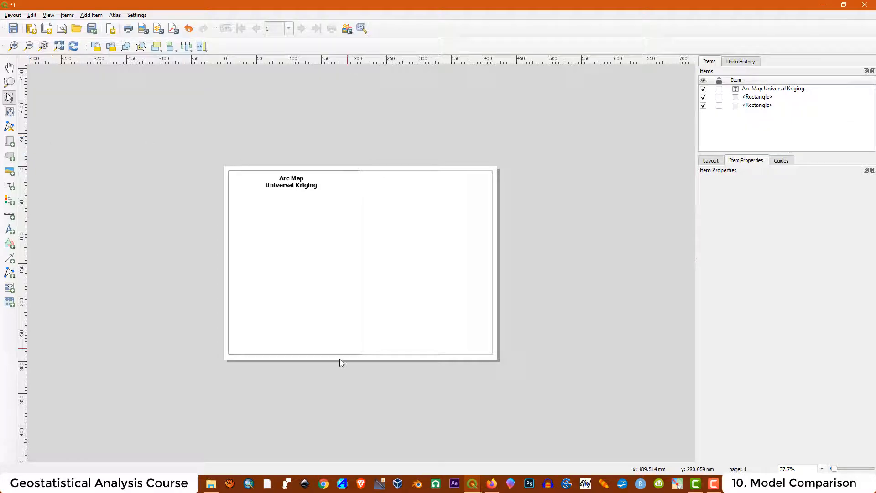
left_click(473, 484)
- Hide the Exp_AM and Gau_AM layers, then switch back to layout '1'
left_click(422, 416)
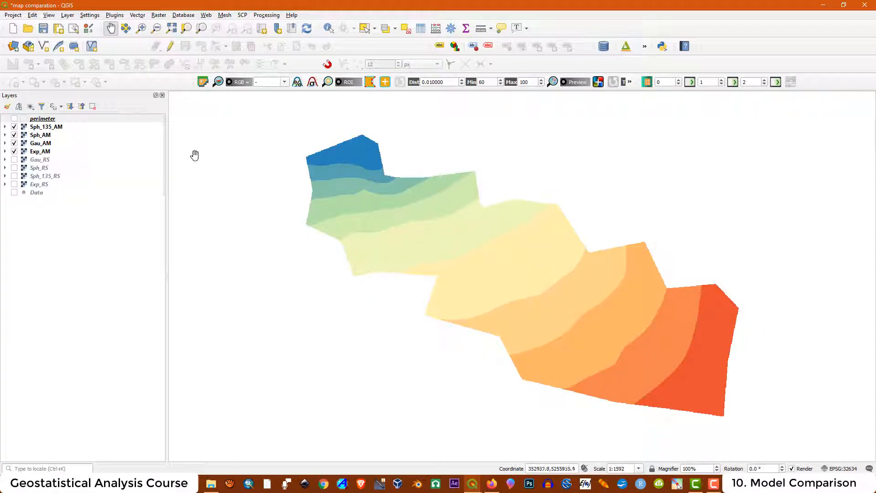
left_click(14, 151)
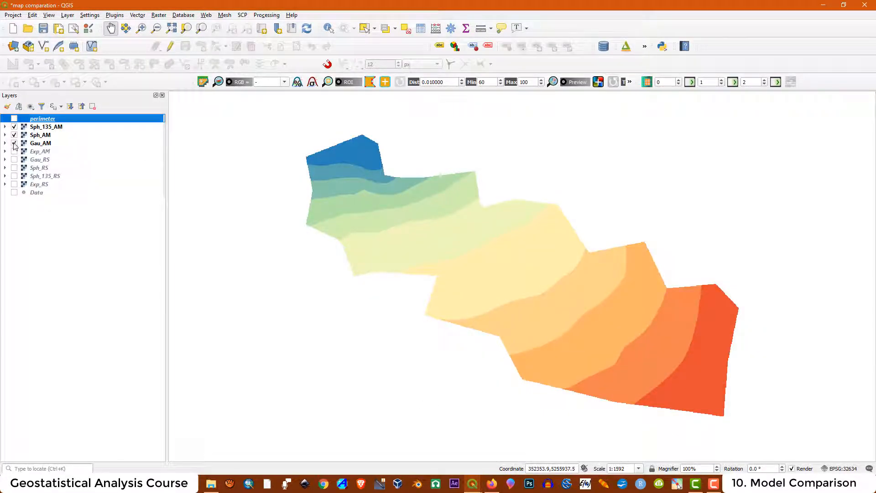
left_click(14, 143)
left_click(473, 483)
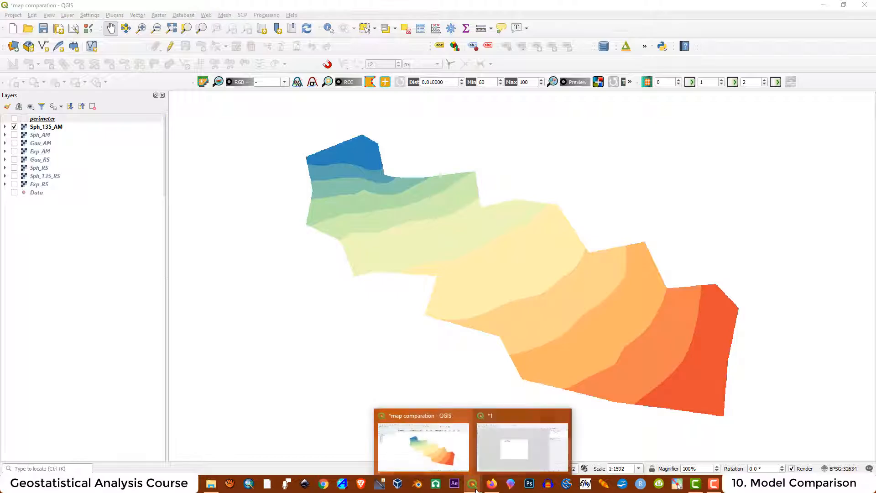
left_click(525, 426)
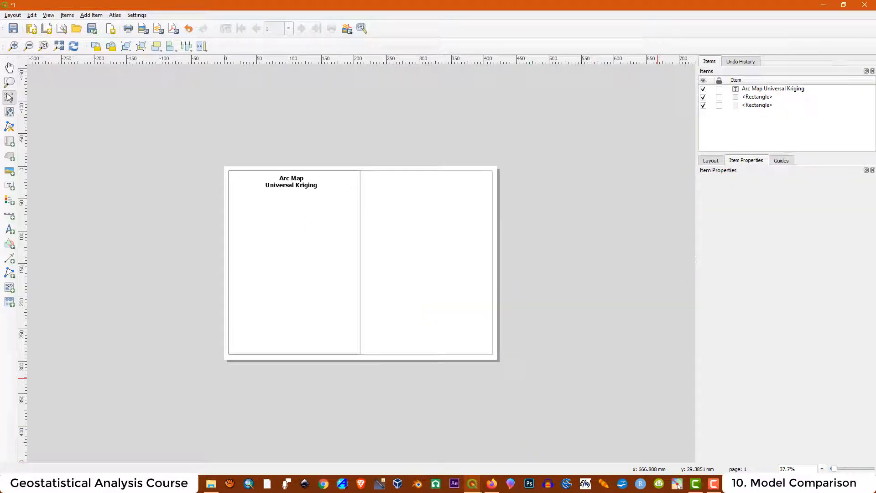
- Draw a map frame below the Arc Map title, set its scale to 4000 and enlarge it
left_click(10, 143)
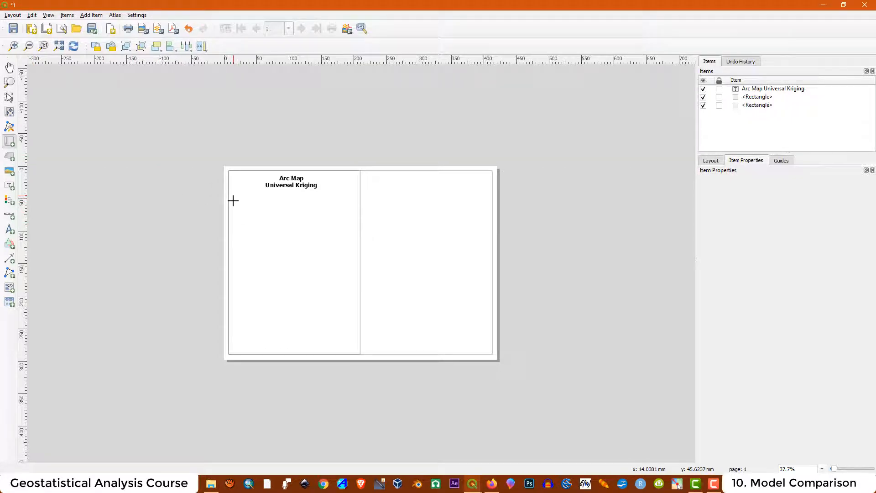
left_click_drag(233, 197, 340, 230)
left_click_drag(348, 224, 354, 233)
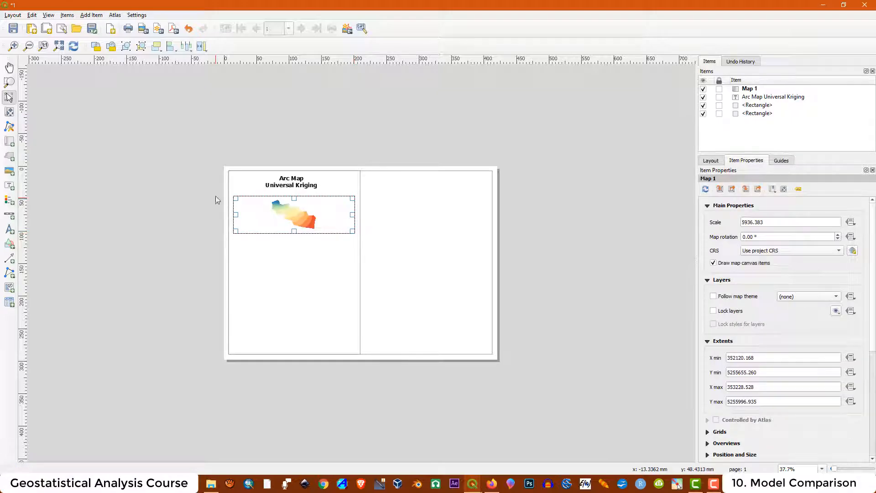
left_click_drag(774, 221, 743, 221)
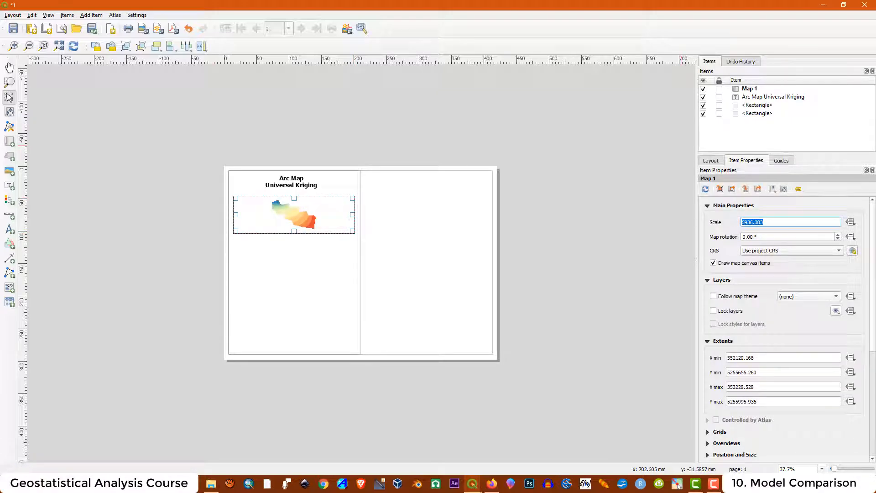
type("4000")
key("Return")
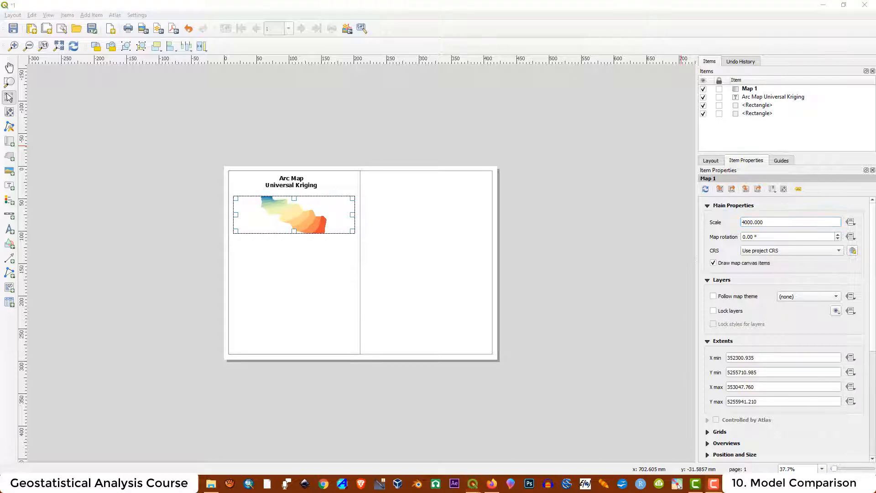
scroll(241, 190, "up", 1)
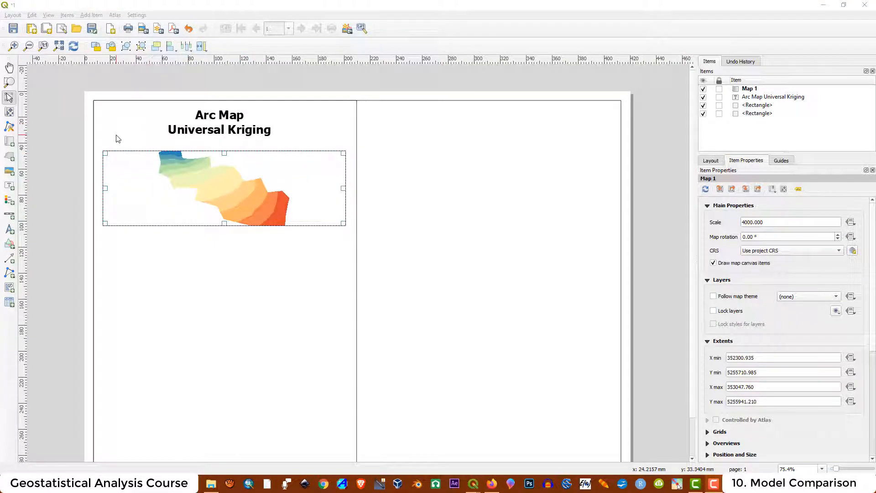
left_click(226, 223)
left_click_drag(226, 224, 226, 227)
left_click_drag(226, 153, 227, 149)
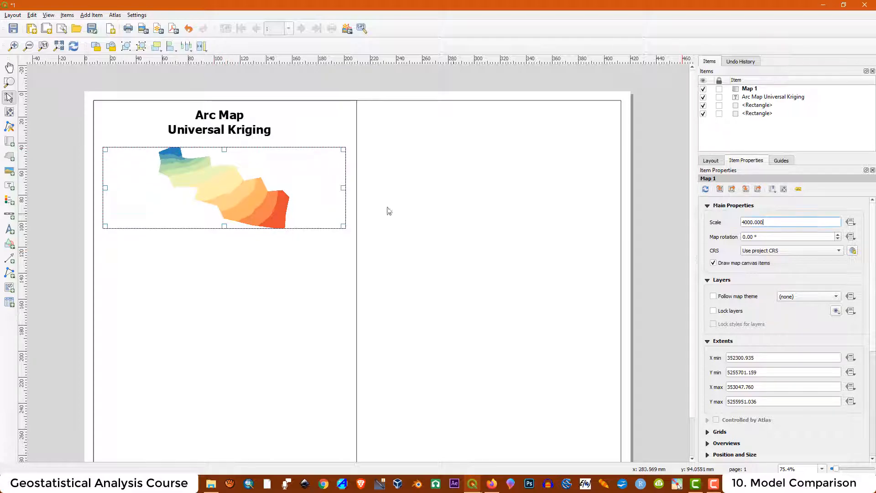
left_click_drag(224, 226, 224, 229)
left_click_drag(224, 149, 224, 144)
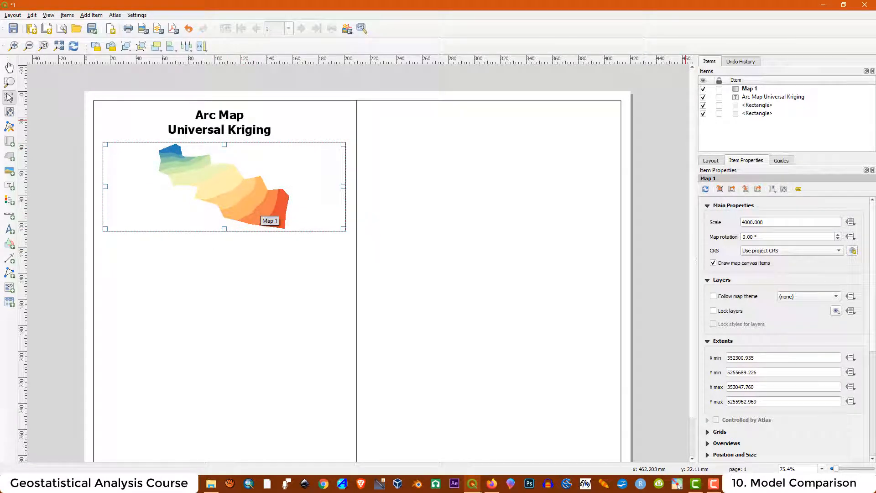
left_click_drag(187, 183, 186, 183)
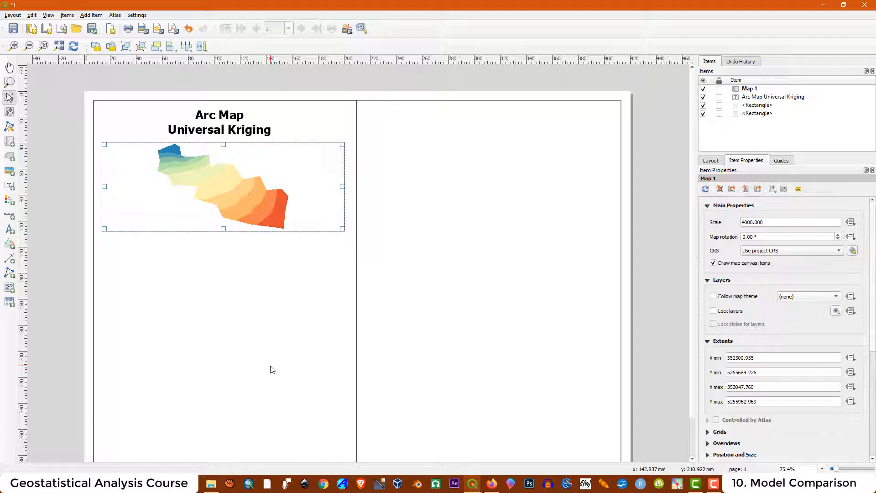
- Paste three copies of the map and stack them down the left column
key("ctrl+v")
left_click_drag(386, 411, 222, 283)
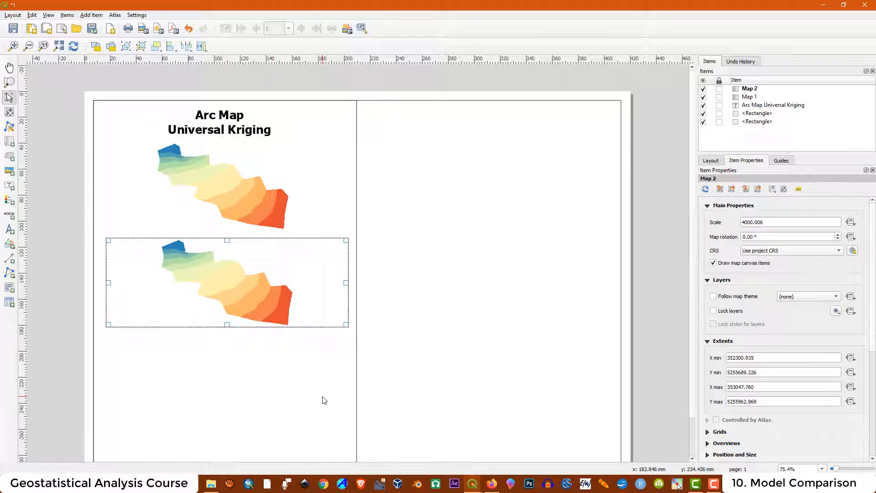
key("ctrl+v")
scroll(502, 262, "down", 1)
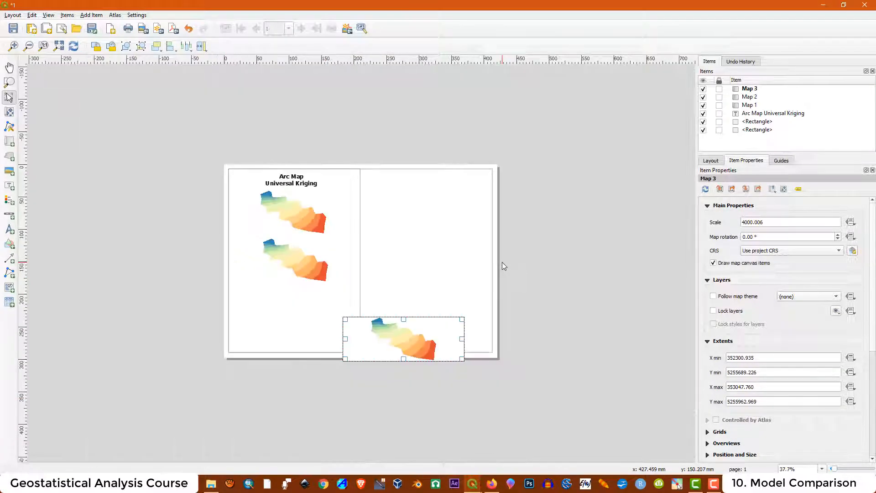
left_click_drag(402, 336, 295, 304)
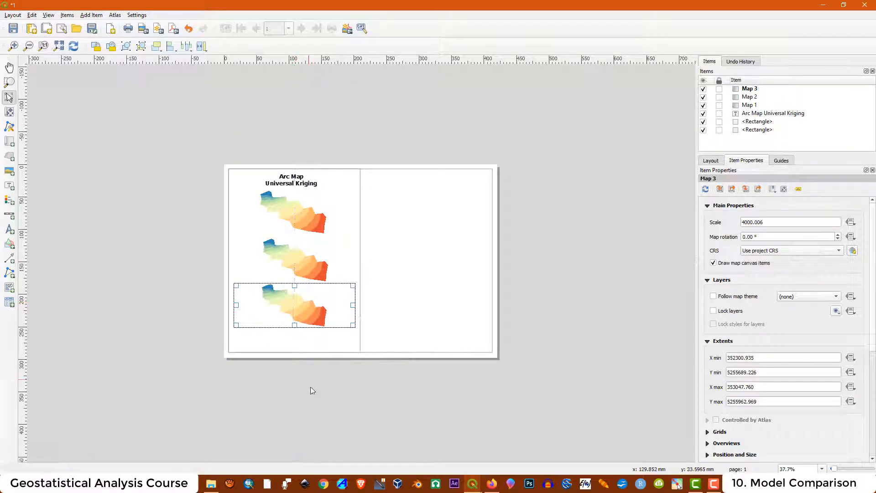
key("ctrl+v")
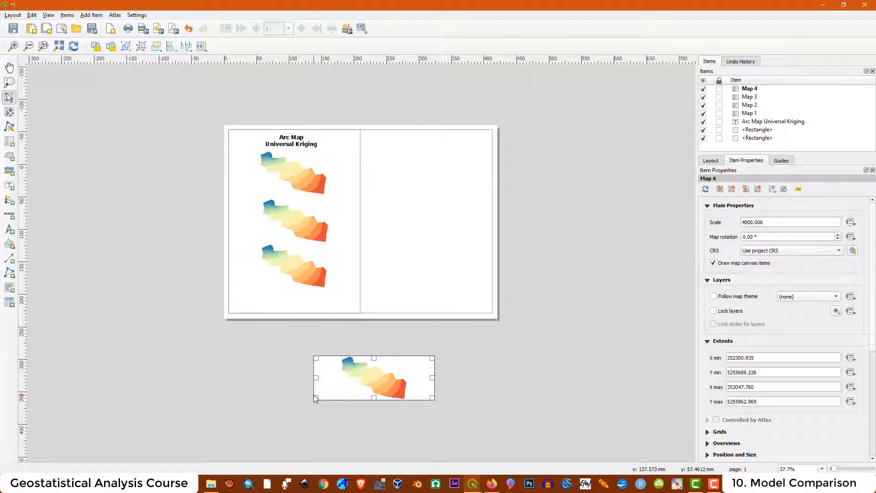
left_click_drag(365, 375, 288, 291)
left_click_drag(287, 290, 287, 290)
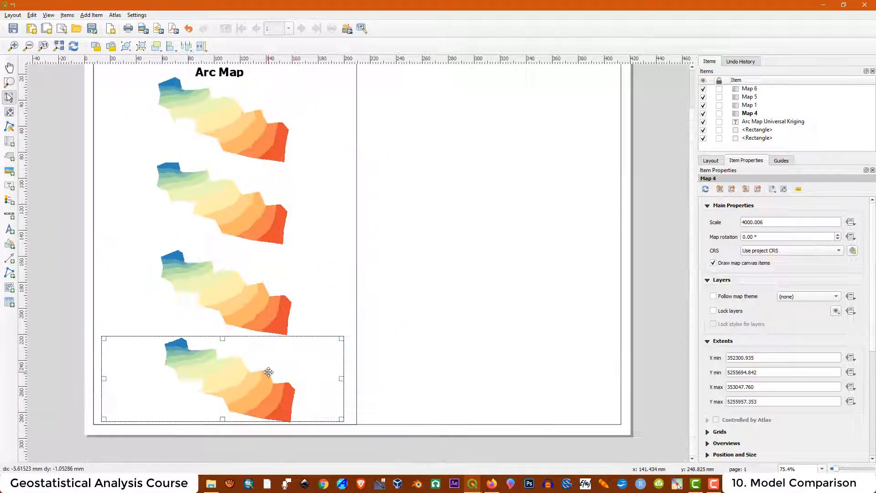
left_click_drag(268, 372, 268, 372)
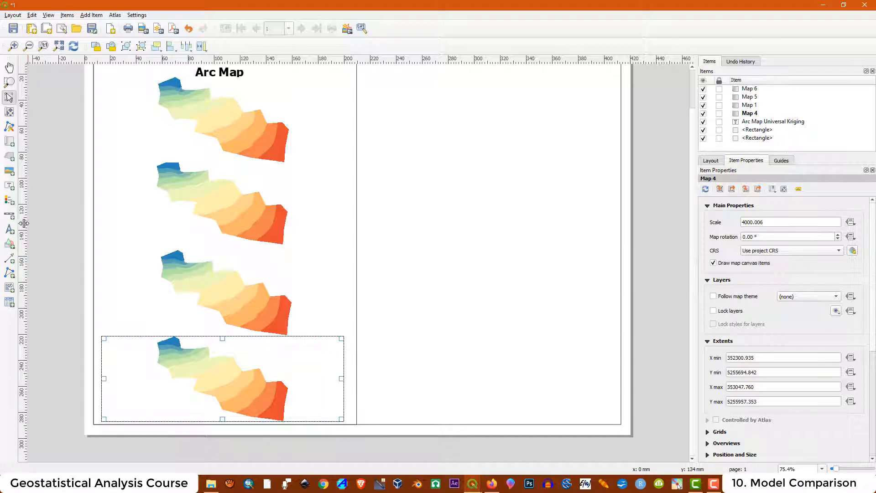
- Add a vertical ruler guide and align the four stacked maps to it
left_click_drag(24, 223, 25, 267)
left_click_drag(83, 254, 229, 289)
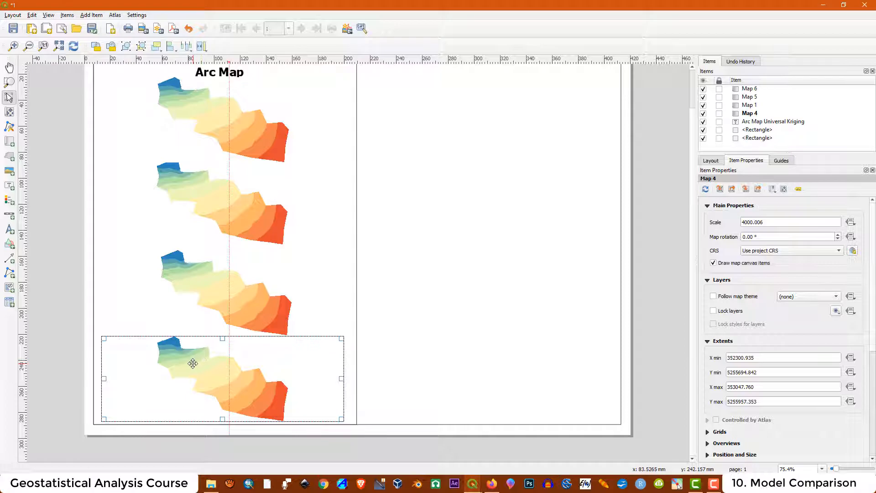
scroll(216, 353, "up", 2)
left_click_drag(229, 309, 257, 310)
scroll(273, 274, "down", 1)
scroll(274, 443, "up", 2)
left_click_drag(310, 343, 310, 365)
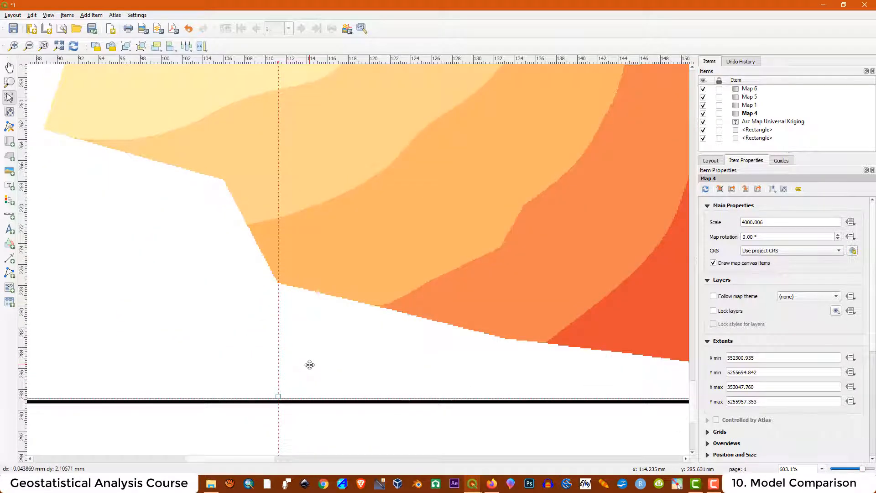
scroll(310, 364, "down", 2)
left_click(289, 149)
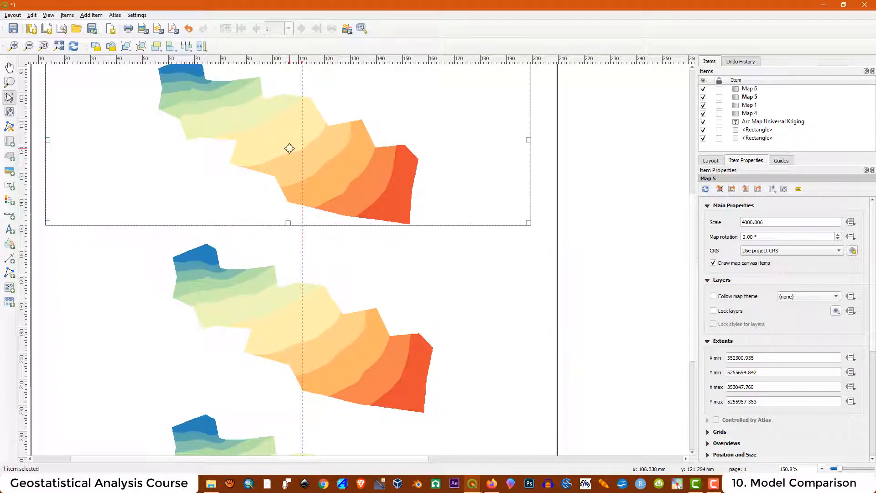
scroll(303, 166, "down", 1)
scroll(229, 168, "up", 1)
left_click_drag(306, 213, 319, 227)
scroll(319, 227, "down", 1)
scroll(221, 194, "down", 1)
scroll(303, 306, "up", 1)
scroll(302, 306, "down", 1)
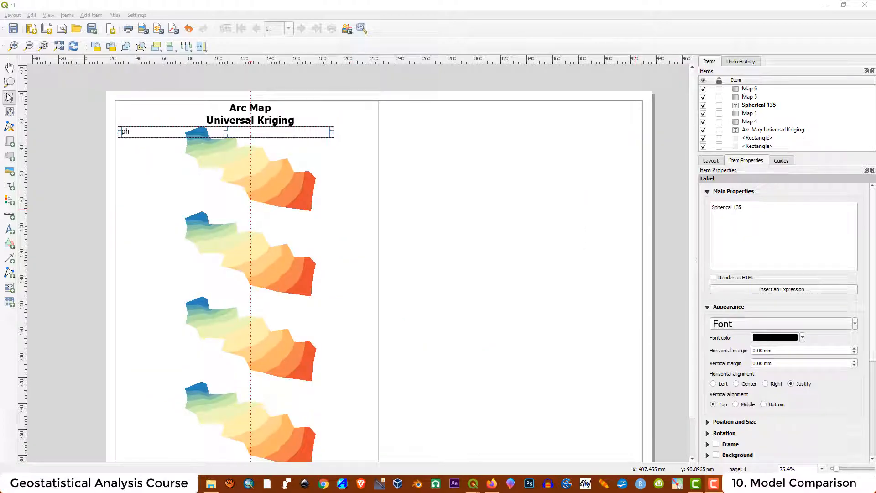
- Move the blue 'Spherical 135' label to the top and paste copies beside the other three maps
mouse_move(758, 104)
left_mouse_down()
mouse_move(758, 88)
mouse_move(759, 105)
left_mouse_up()
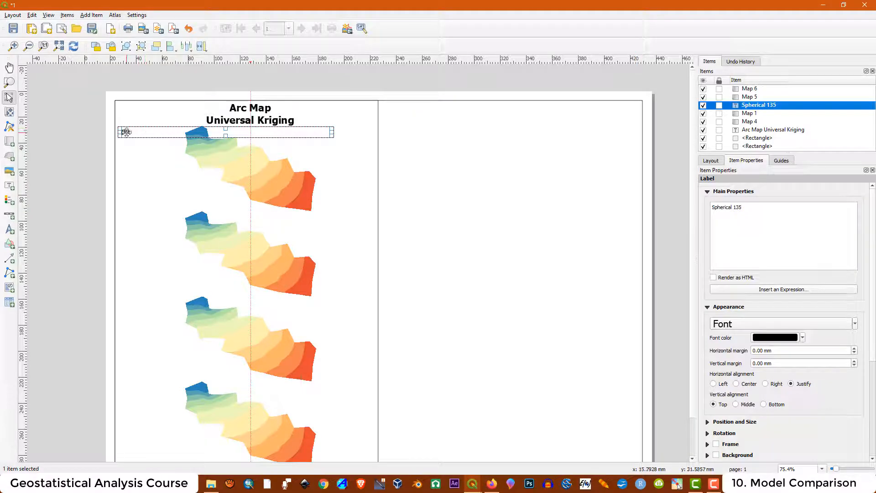
left_click_drag(759, 107, 767, 88)
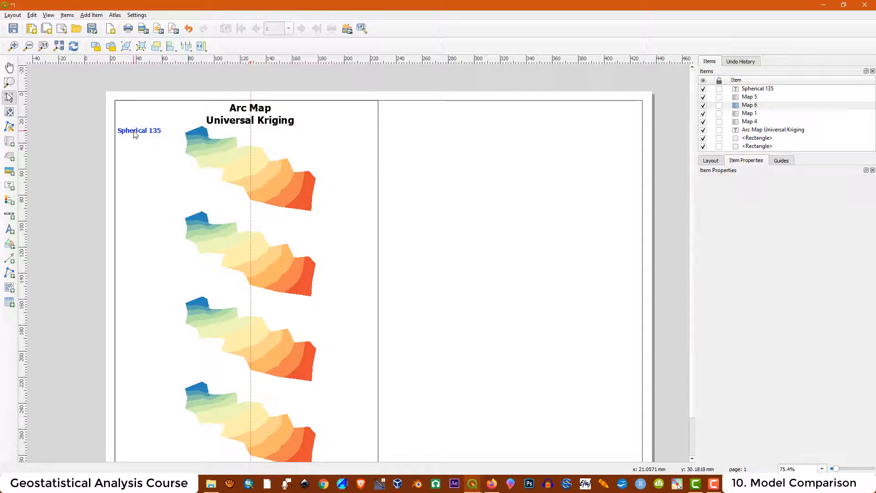
left_click(136, 134)
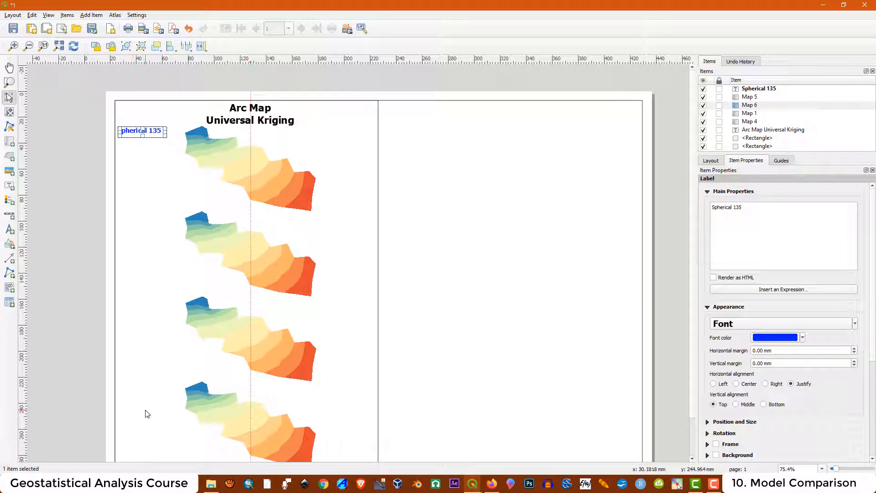
key("ctrl+v")
left_click_drag(69, 223, 152, 217)
key("ctrl+v")
left_click_drag(187, 345, 116, 304)
key("ctrl+v")
left_click_drag(181, 275, 117, 388)
- Rename the copied labels to Spherical, Exponential and Gaussian
left_click(116, 216)
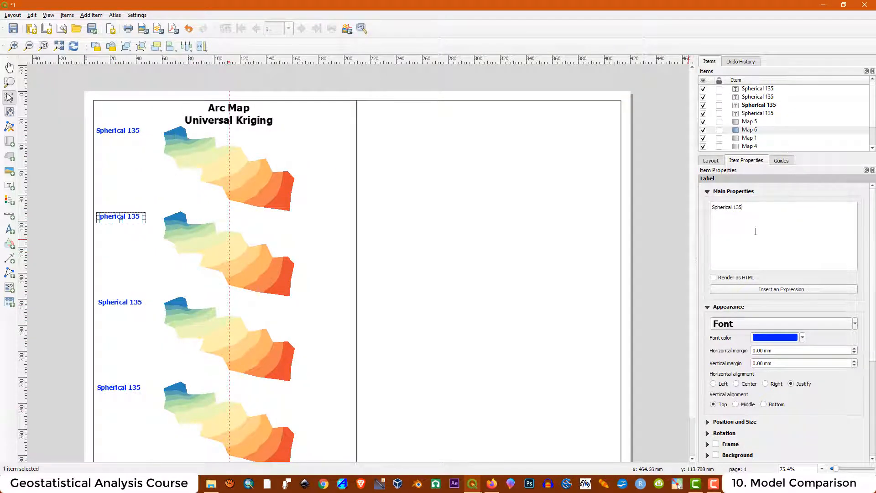
key("BackSpace")
left_click(121, 303)
left_click_drag(743, 208, 693, 204)
type("Exponential")
left_click(119, 389)
type("Gaussian")
left_click(648, 246)
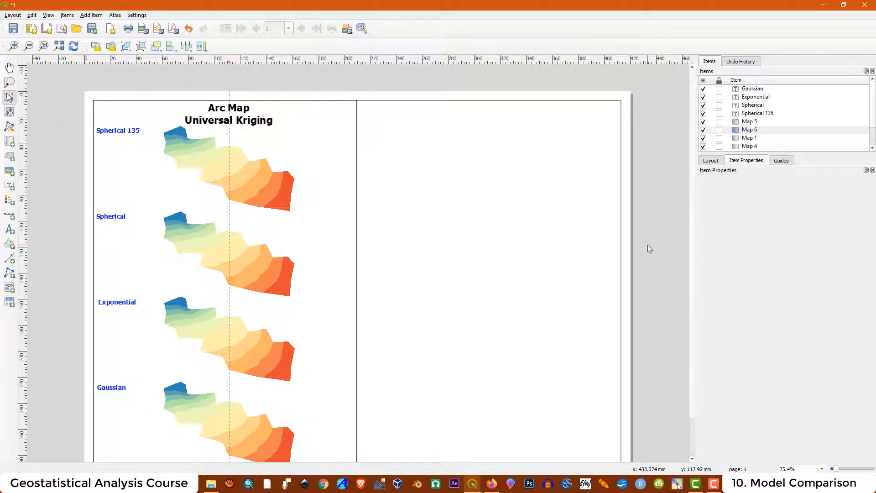
- Add a bold 'RMSE = 0.1148' label under Spherical 135 and place copies under the other titles
left_click(9, 189)
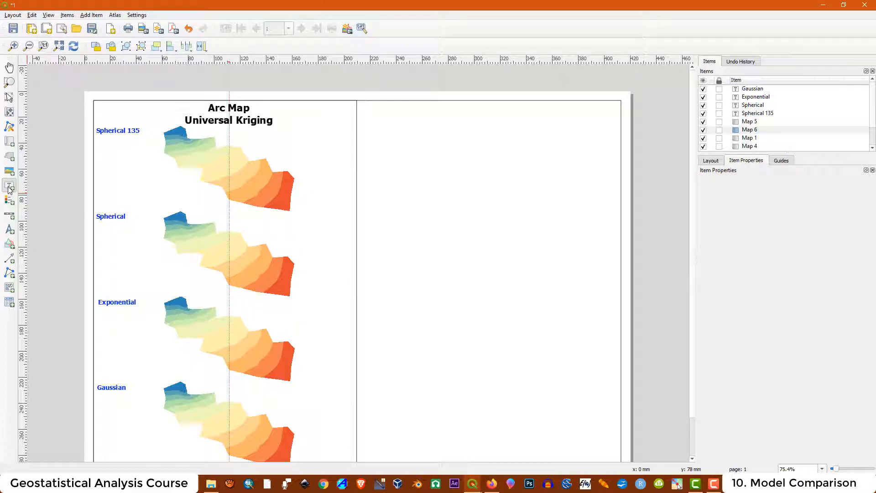
left_click_drag(100, 143, 140, 150)
left_click_drag(745, 223, 705, 206)
type("RMSE = 0.1148")
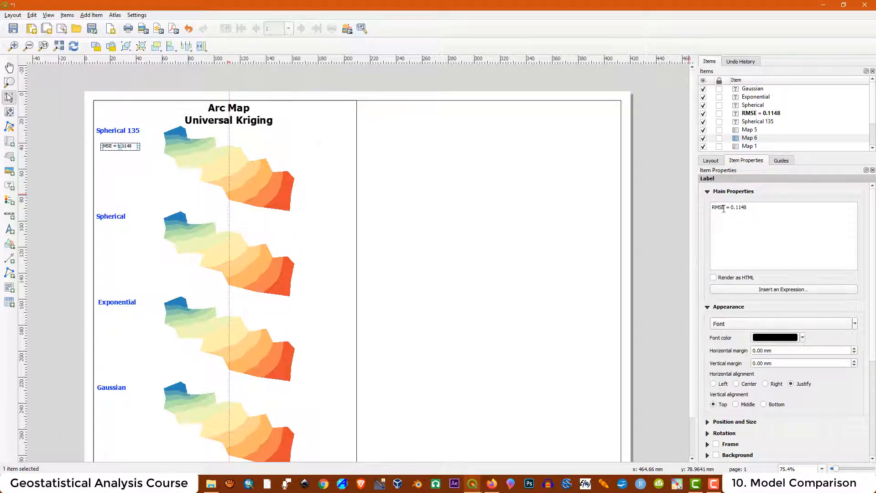
left_click(781, 323)
left_click(452, 183)
left_click(502, 318)
scroll(260, 242, "up", 2)
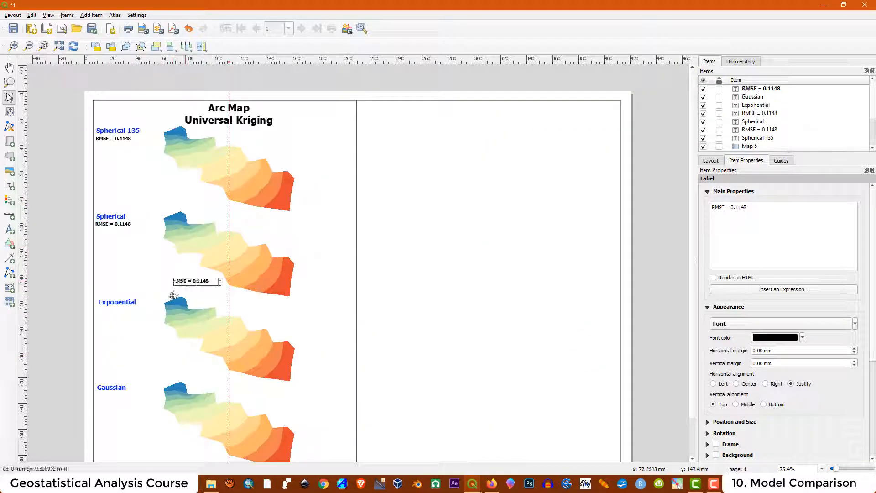
left_click_drag(196, 283, 111, 398)
left_click(93, 290)
scroll(266, 269, "down", 1)
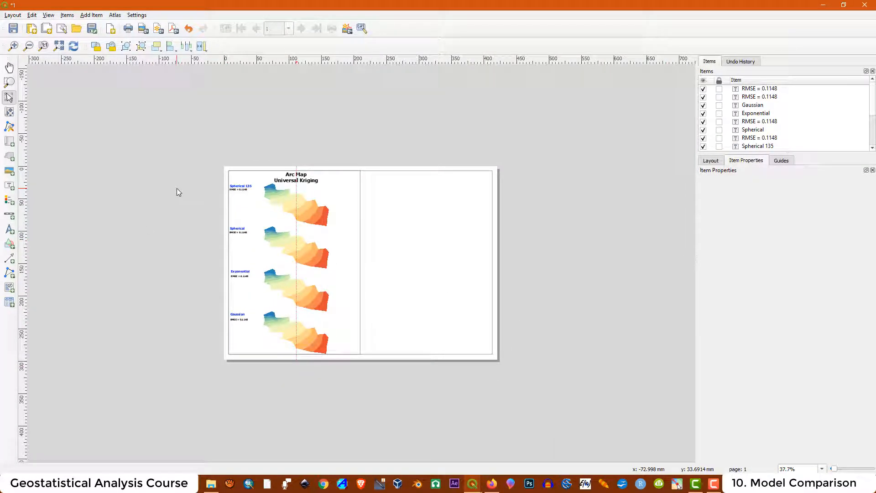
- Select all maps and labels in the Arc Map column, then pan the layout view
left_click_drag(200, 138, 372, 391)
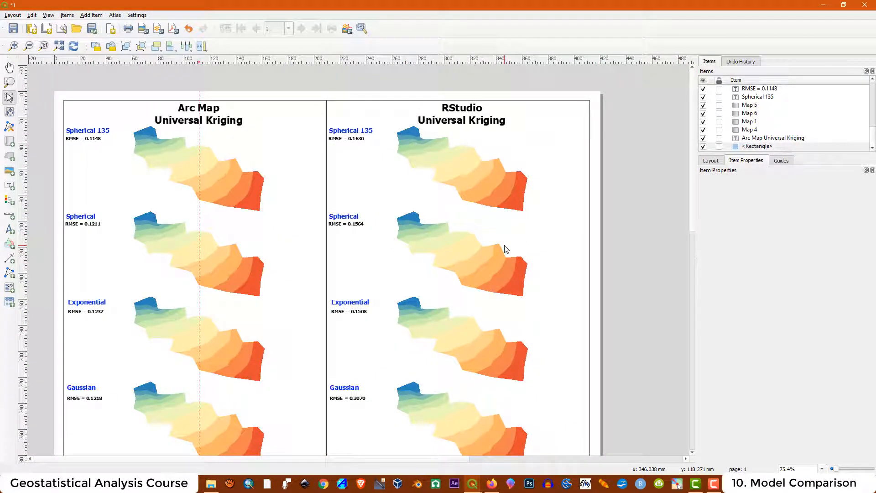
scroll(310, 252, "down", 1)
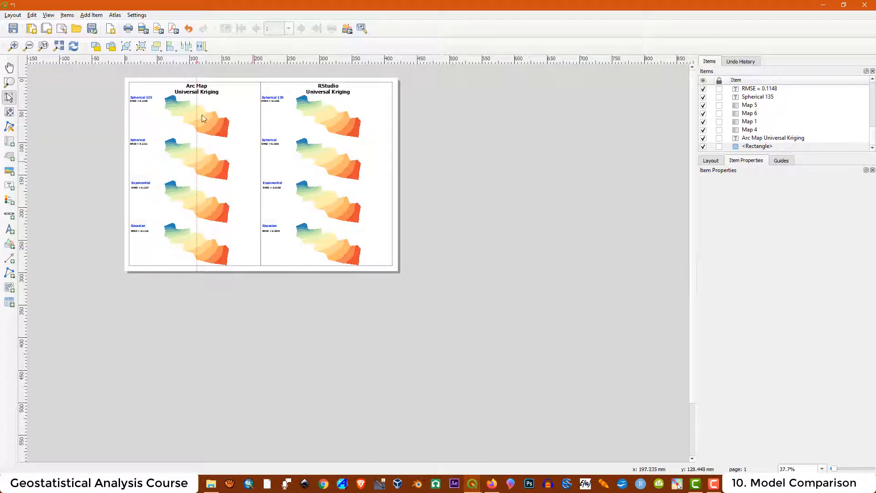
left_click(10, 68)
scroll(220, 87, "up", 1)
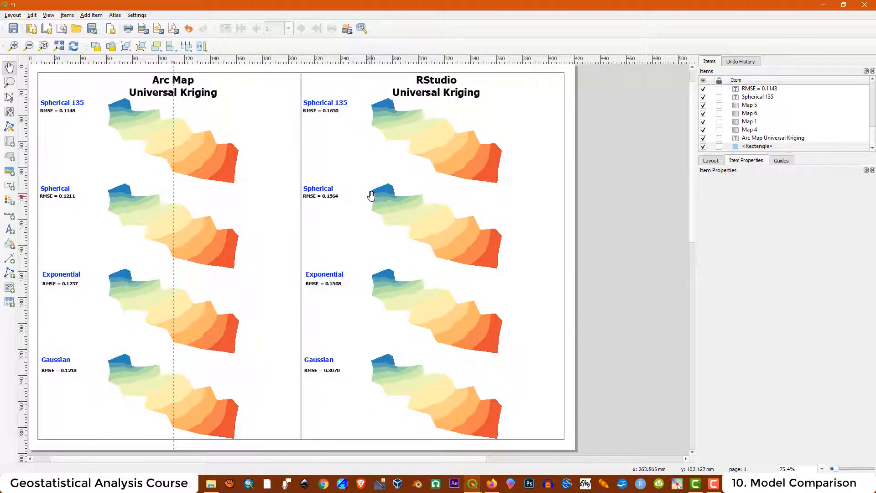
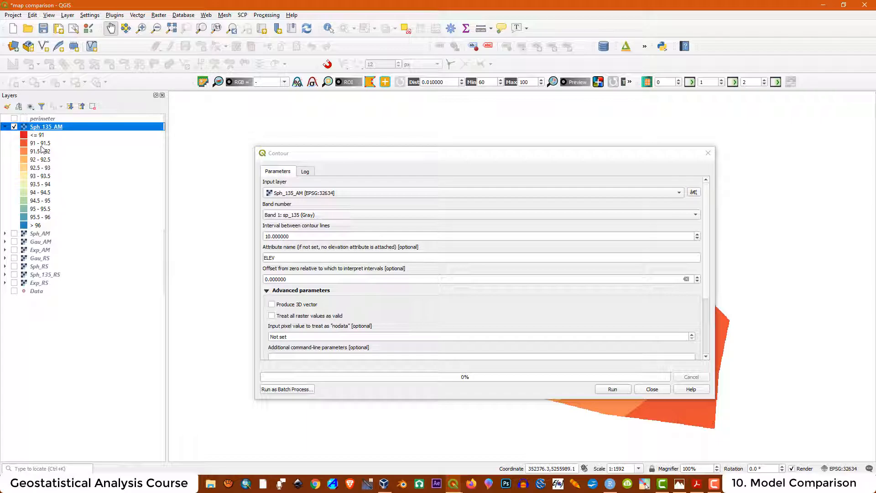
- Run the Contour tool on Sph_135_AM with a 0.5 interval between contour lines
left_click(6, 127)
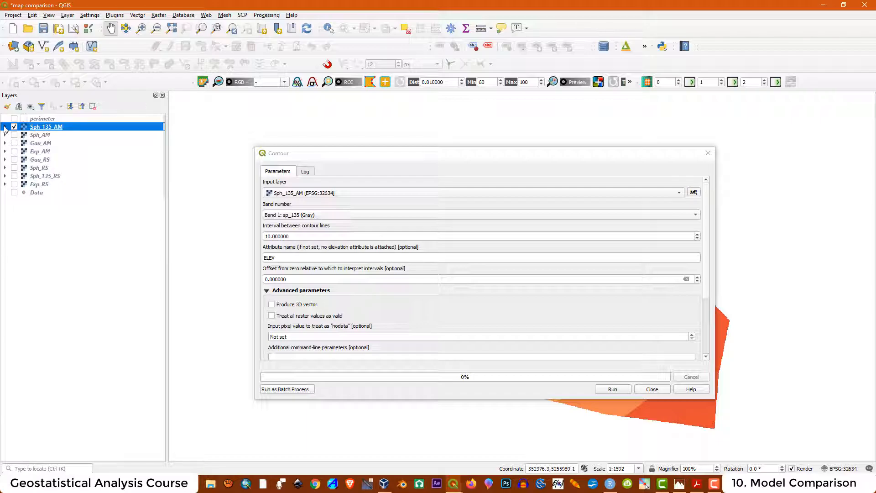
left_click(279, 236)
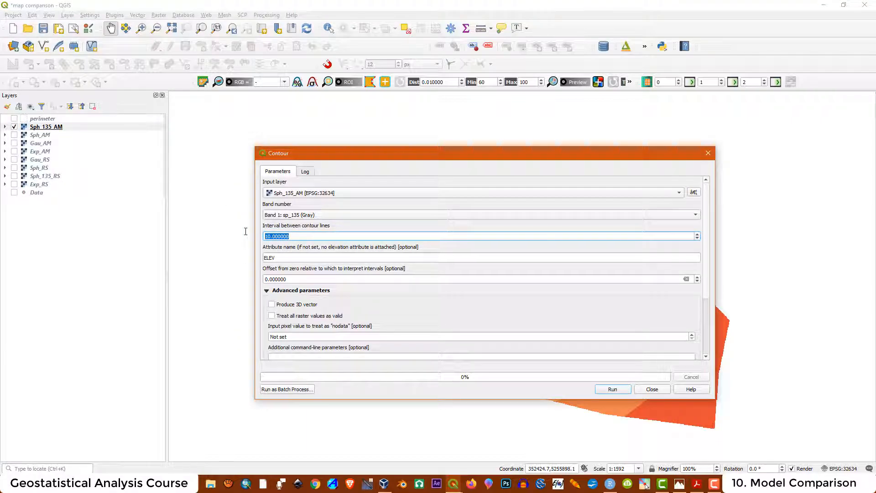
type("0.")
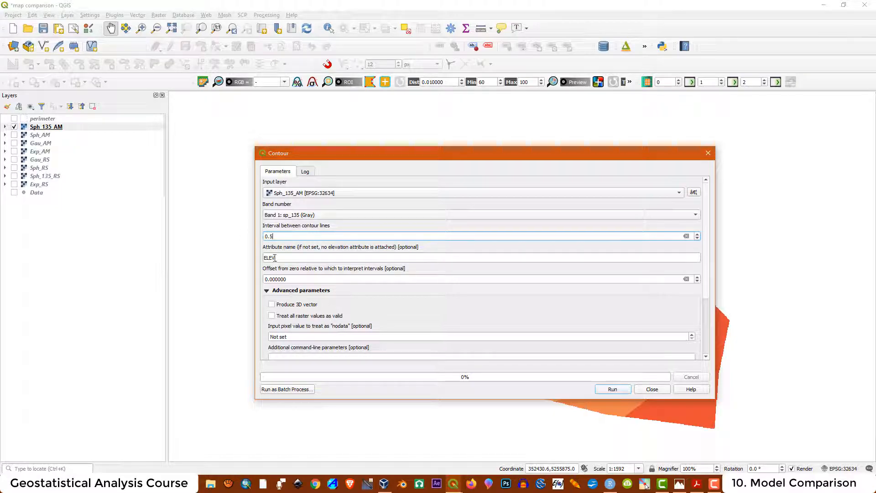
type("5")
scroll(708, 273, "down", 1)
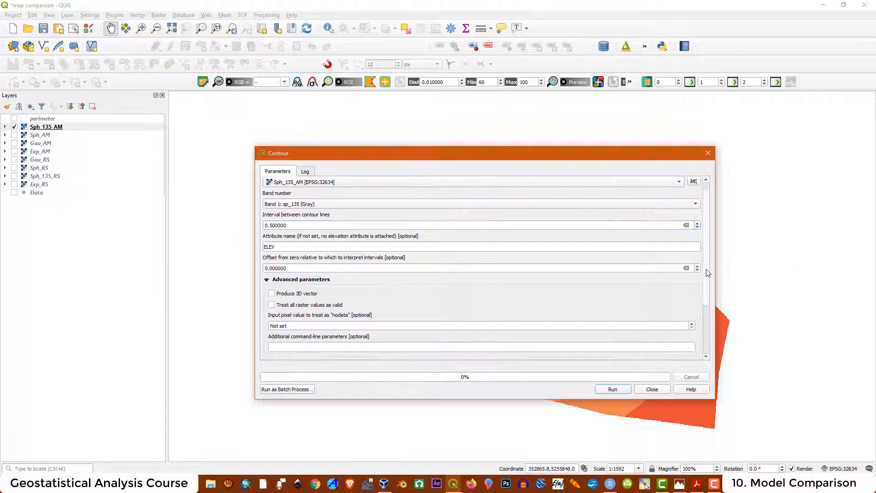
scroll(708, 273, "down", 3)
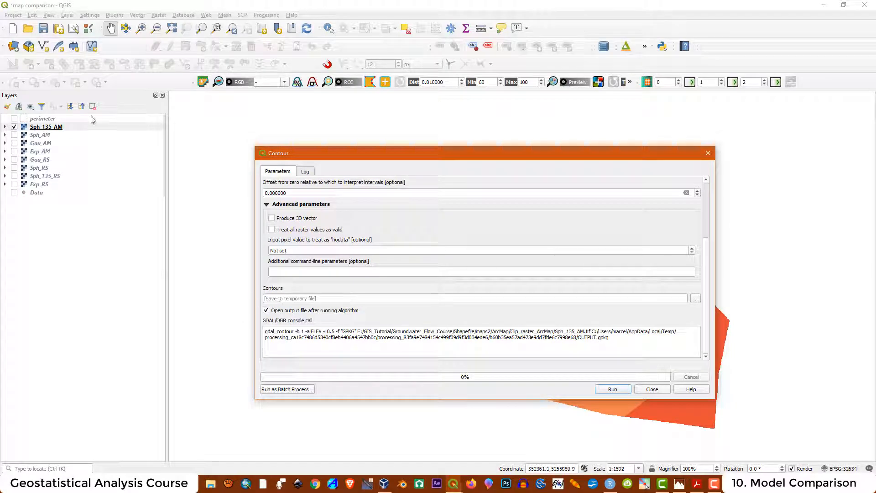
left_click(612, 390)
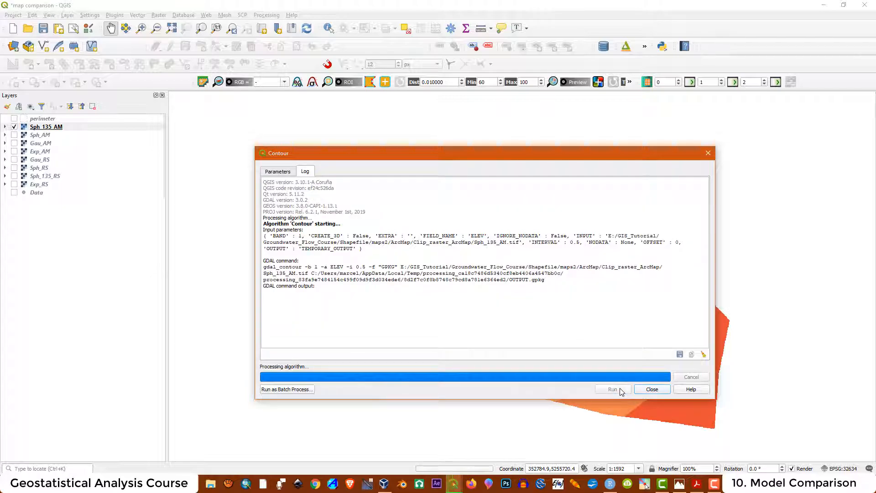
- Close the Contour tool and toggle the new contours and Sph_135_AM raster to compare them
left_click(658, 390)
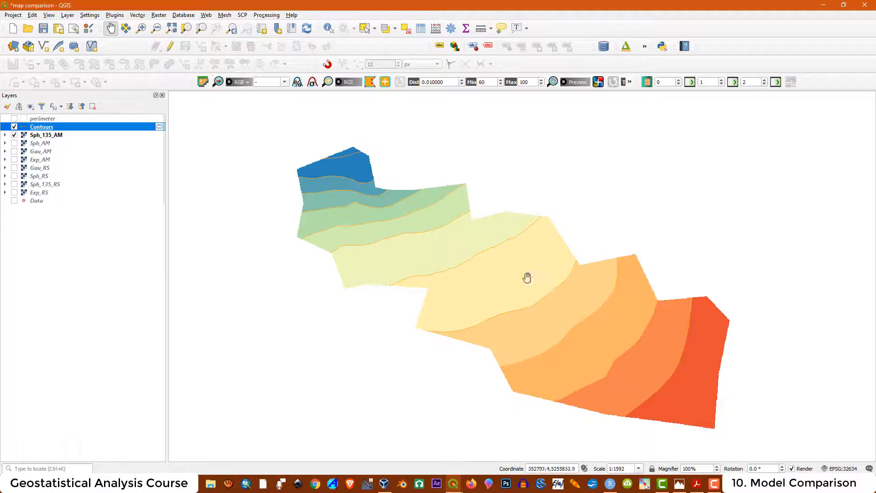
left_click(14, 127)
left_click(14, 127)
left_click(14, 135)
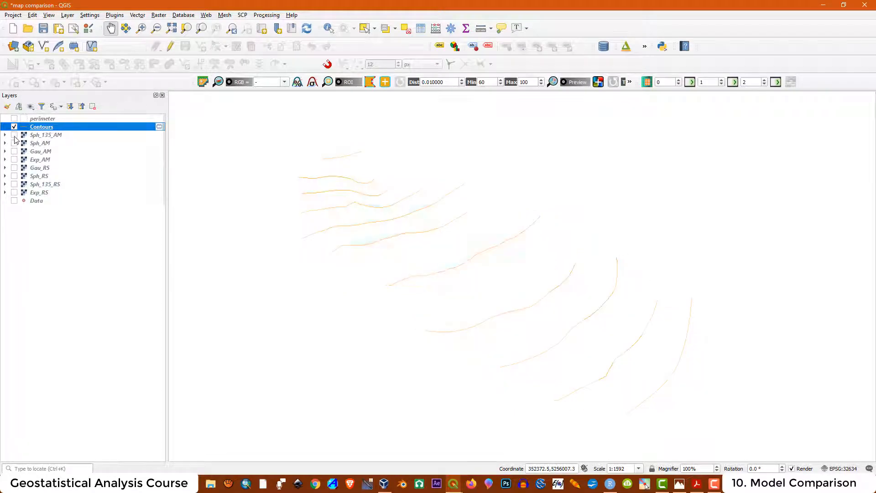
left_click(14, 135)
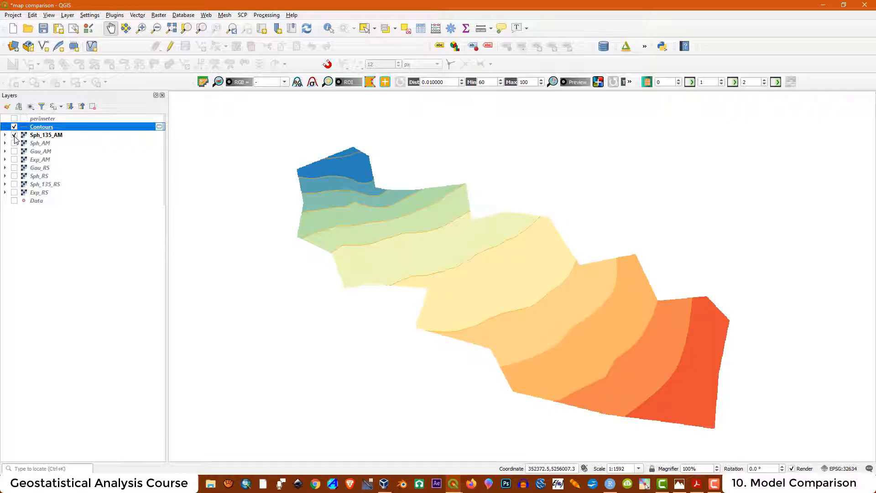
- Rename the new contour layer from Contours to Contours_Sph135_AM
right_click(51, 130)
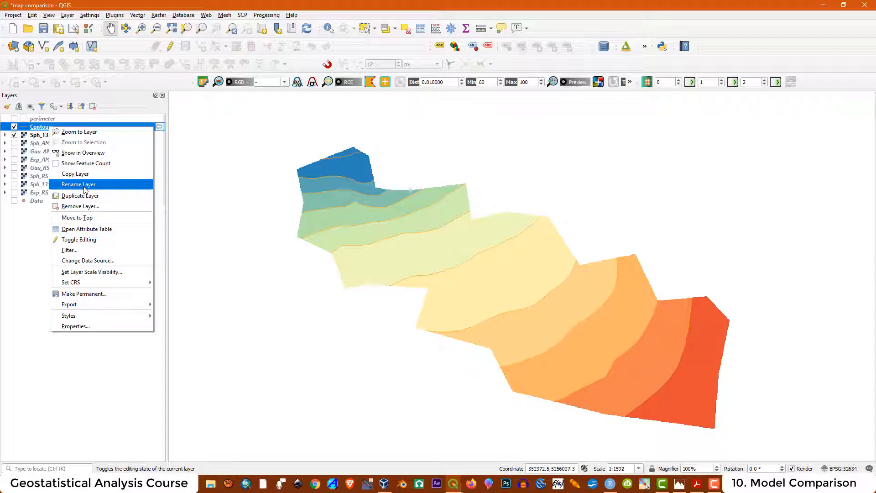
left_click(79, 184)
key("Return")
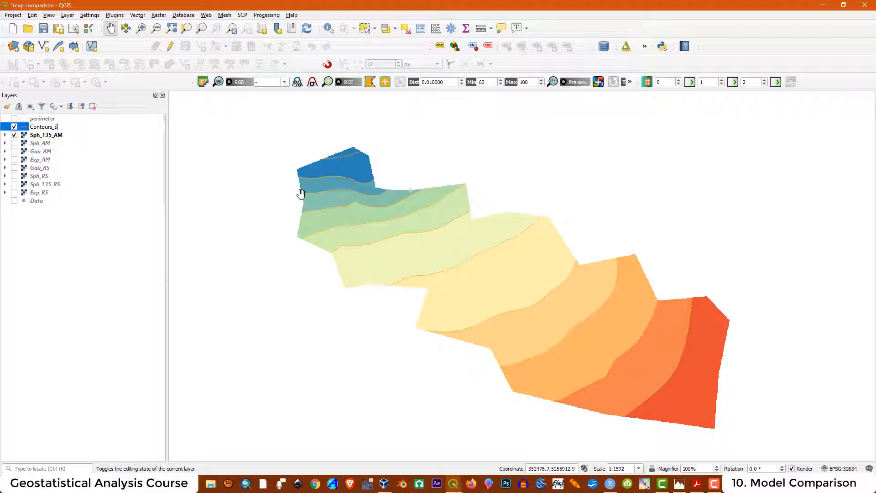
type("_Sph135_AM")
key("Return")
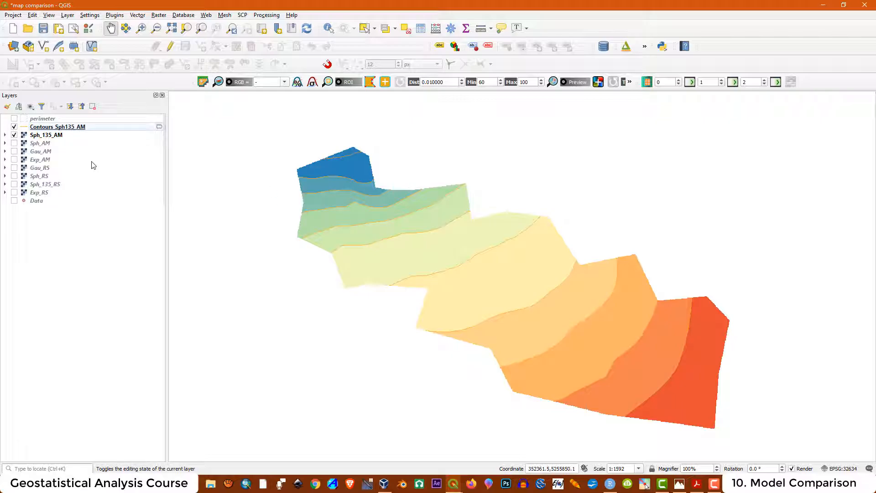
right_click(49, 130)
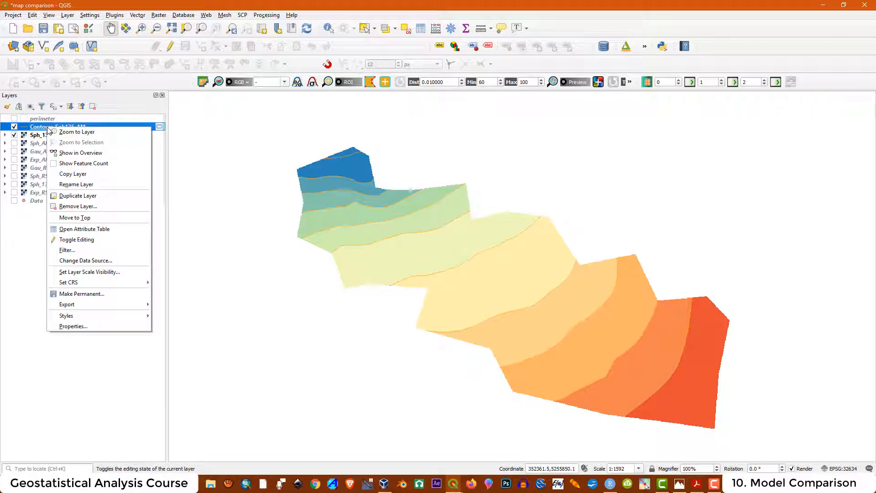
- Set the contour simple line to a 0.3 stroke width with Dash Line style, and apply it
left_click(73, 326)
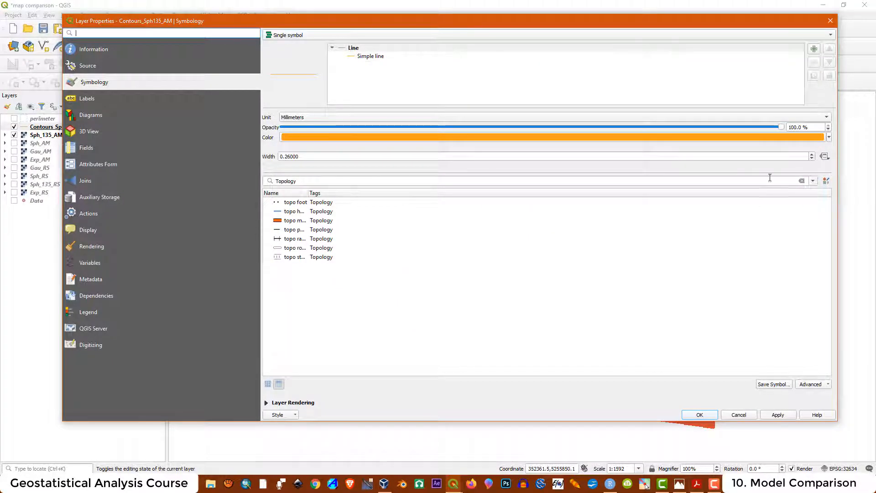
left_click(365, 56)
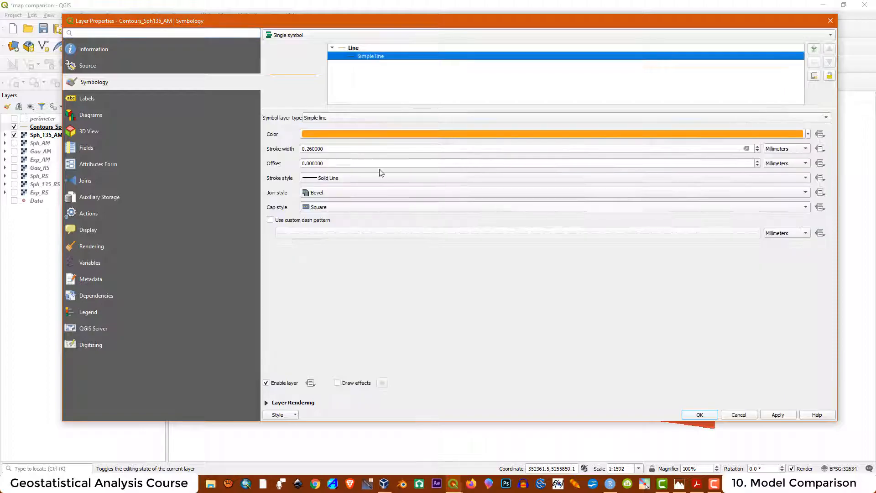
left_click_drag(325, 149, 312, 148)
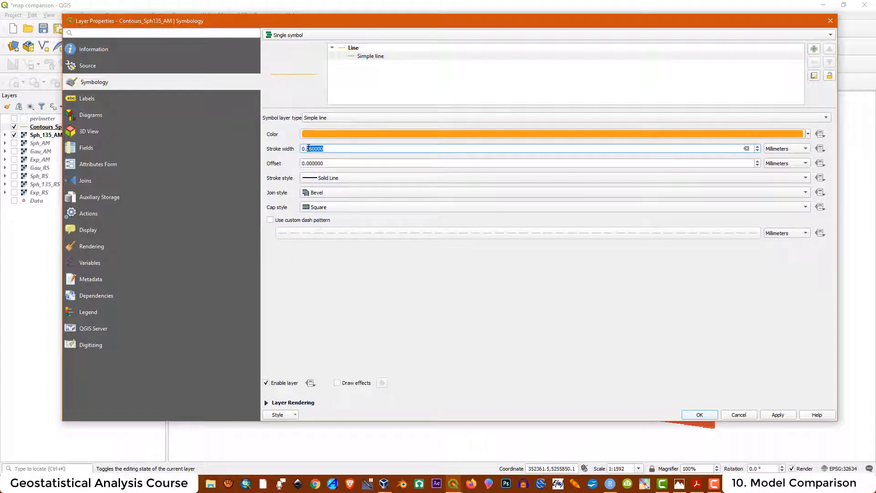
type("3")
left_click(325, 179)
left_click(325, 198)
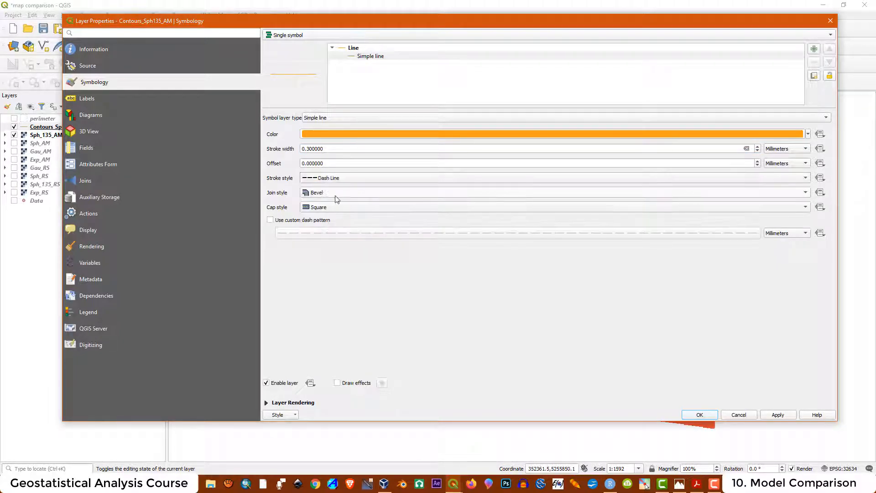
left_click(779, 416)
left_click(701, 415)
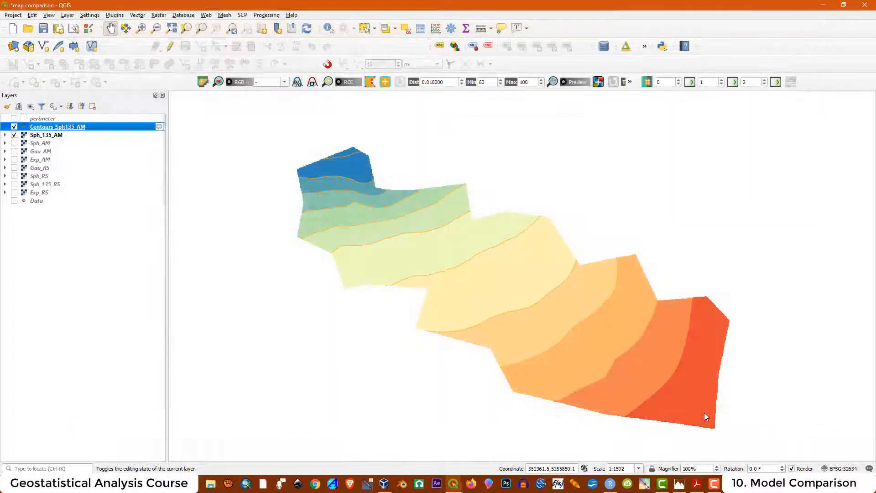
- Toggle the Contours_Sph135_AM lines and Sph_135_AM raster on and off, leaving the Sph_AM raster shown
left_click(14, 127)
left_click(14, 127)
left_click(14, 136)
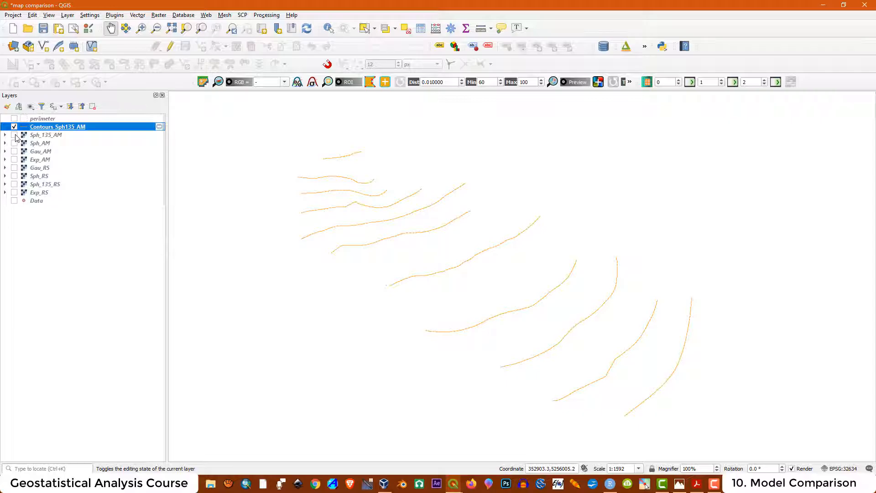
left_click(14, 135)
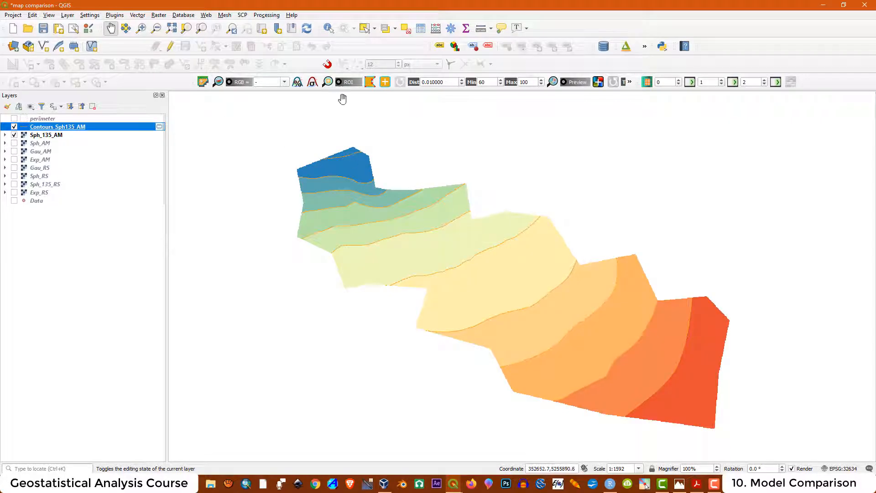
left_click(14, 127)
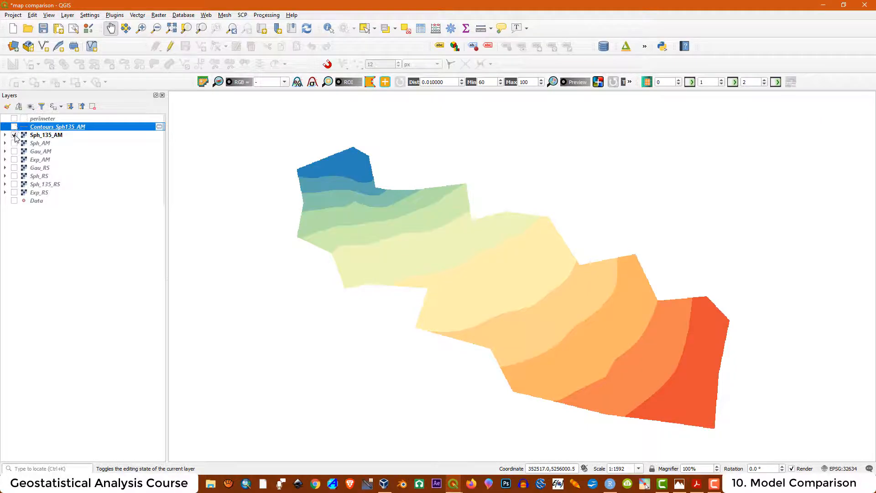
left_click(14, 135)
left_click(14, 143)
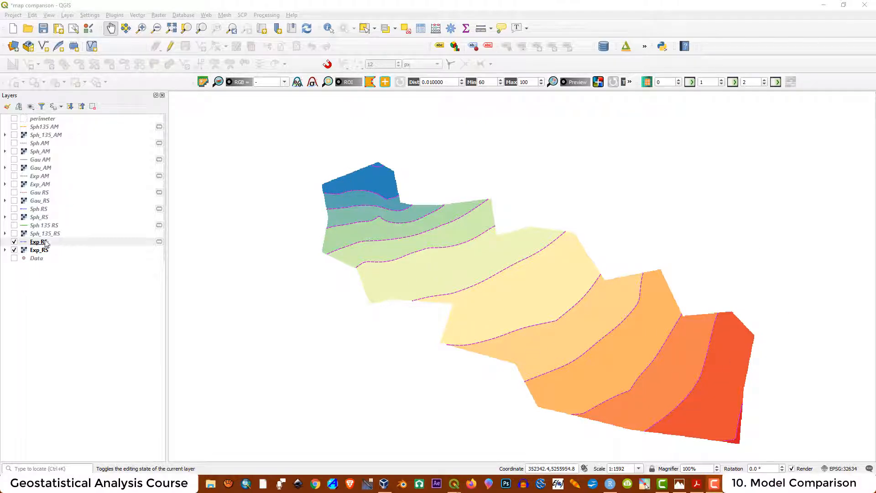
- Hide the Exp RS layers, zoom into the Sph135 AM contours, and compare them with the Sph_135_AM raster
left_click(14, 242)
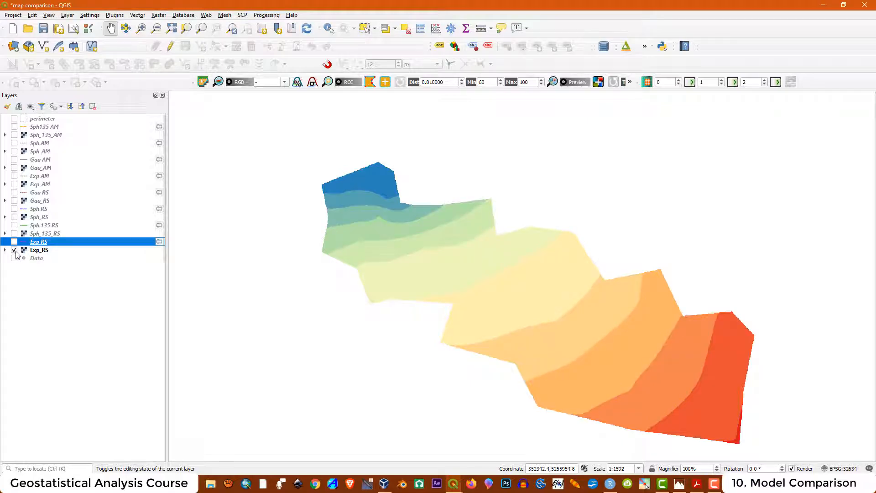
left_click(14, 251)
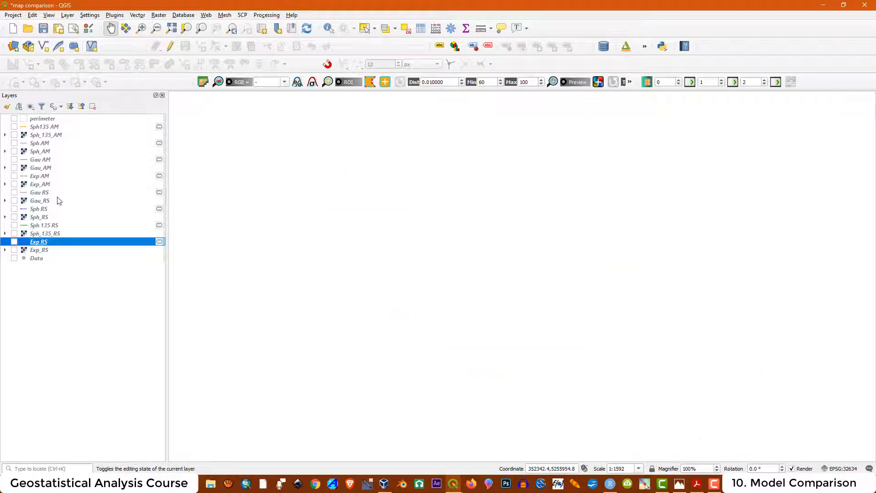
left_click(14, 127)
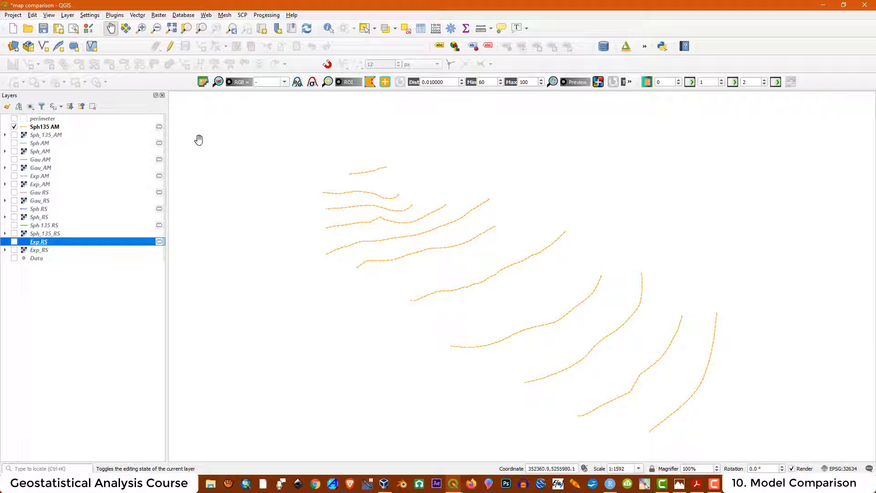
scroll(359, 189, "up", 1)
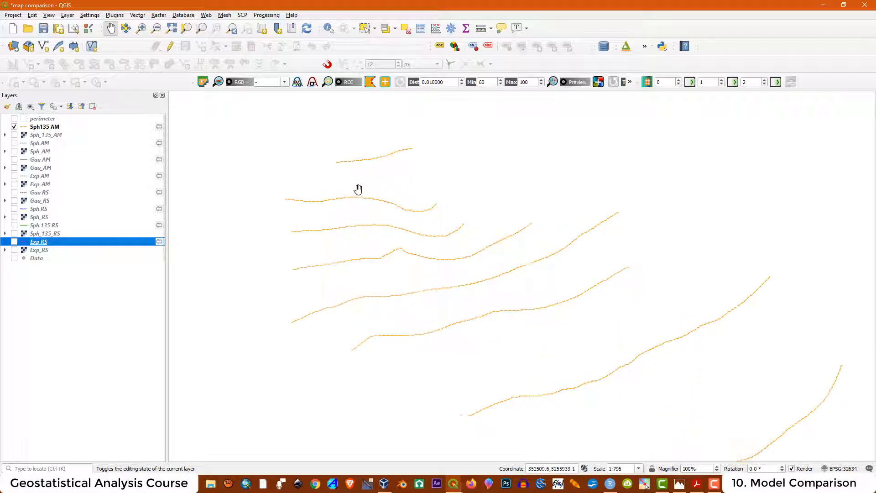
scroll(359, 189, "up", 1)
scroll(238, 264, "up", 1)
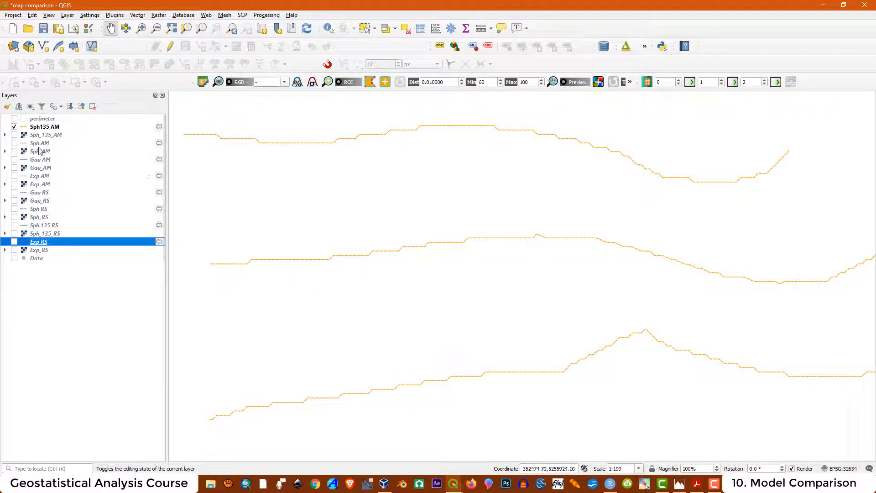
left_click(14, 135)
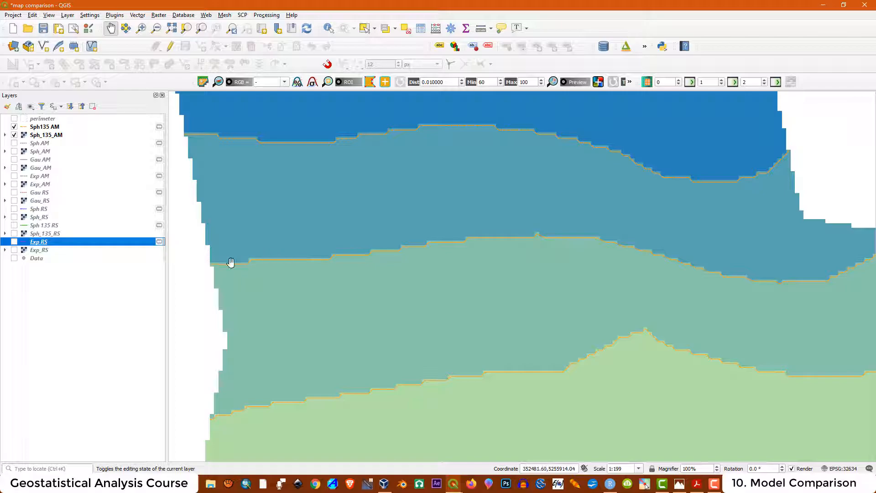
left_click(14, 135)
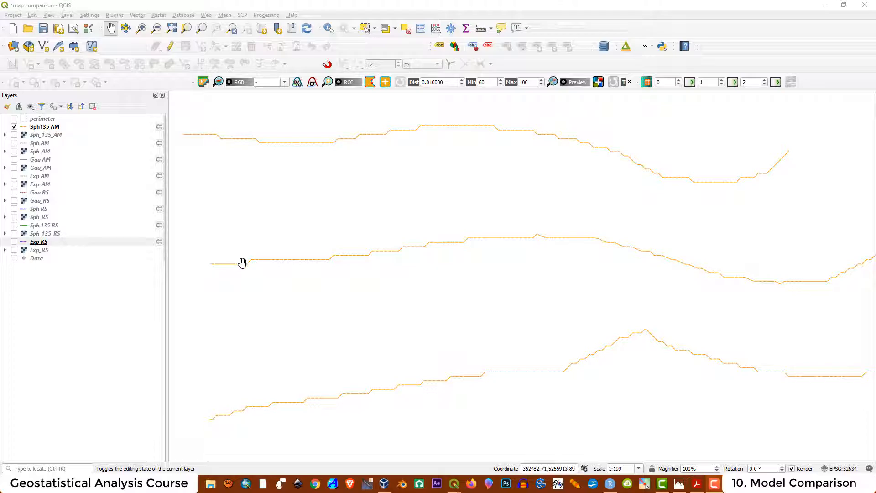
- Compare the Exp RS contours with Sph135 AM, then bring up the print layout window
left_click(15, 127)
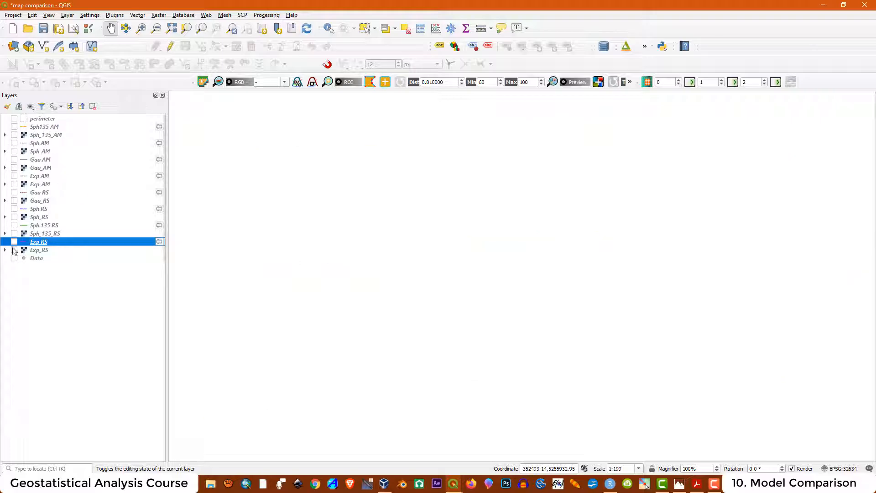
left_click(14, 242)
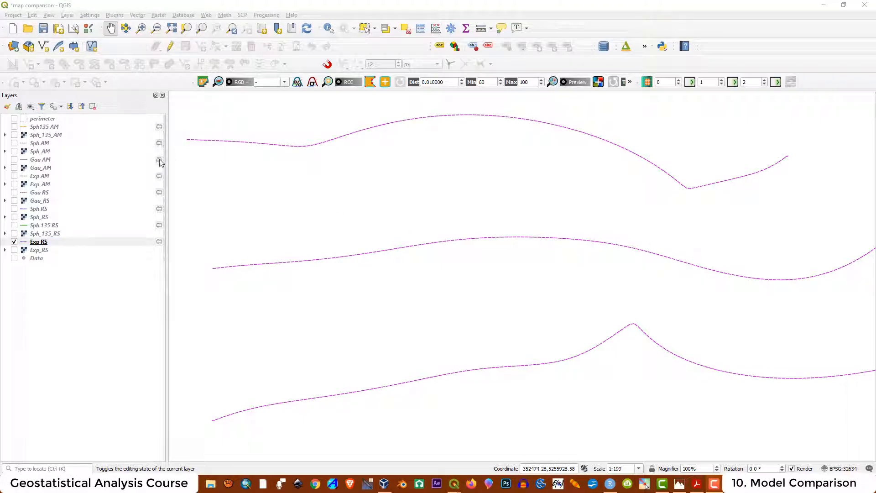
left_click(53, 129)
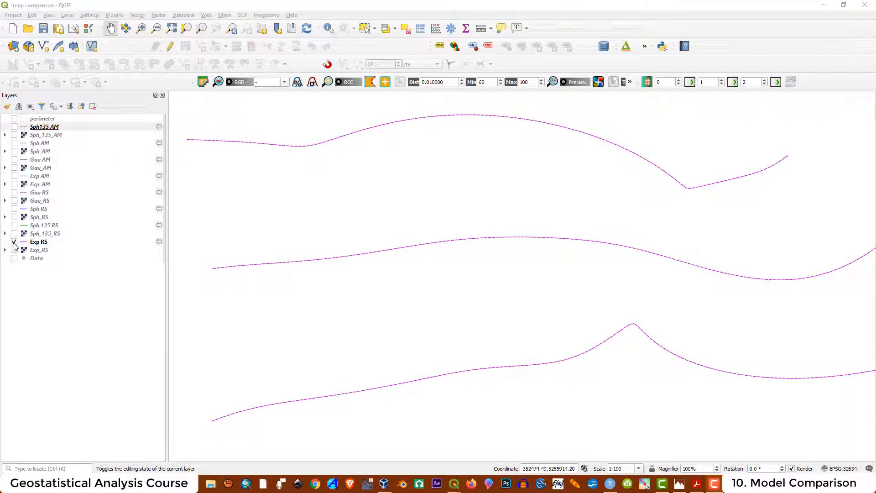
left_click(14, 242)
left_click(14, 127)
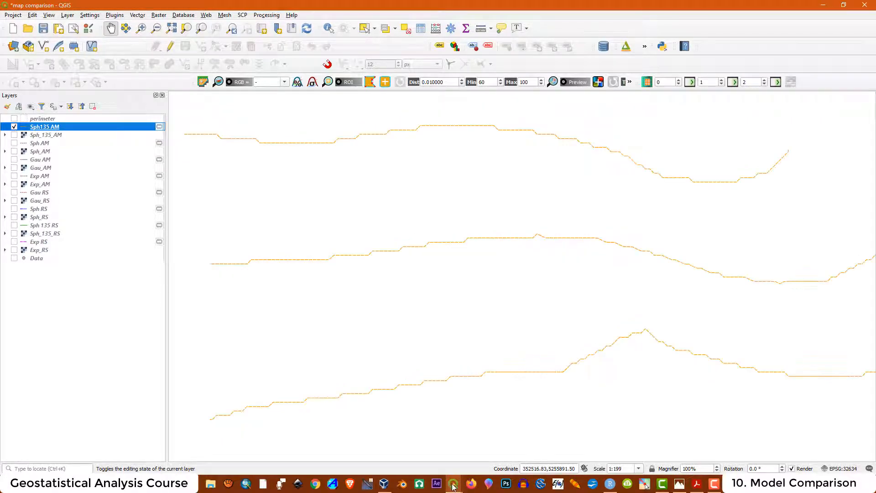
mouse_move(453, 486)
left_click(495, 413)
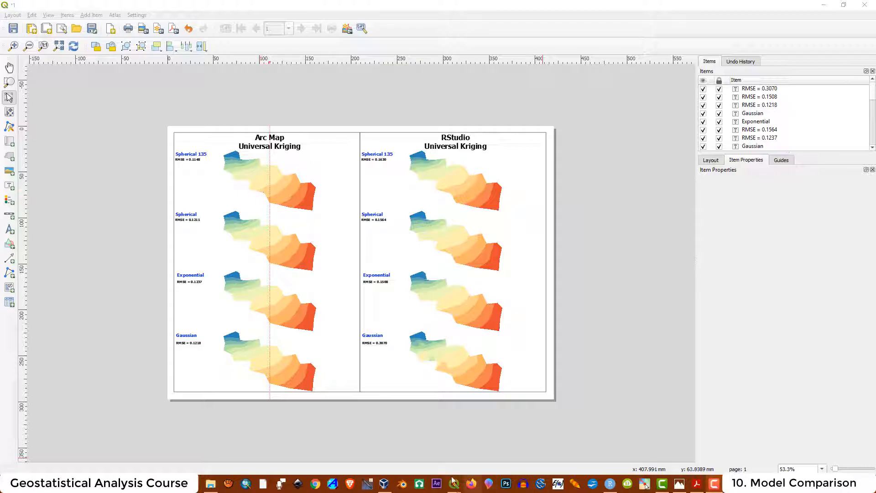
- Switch between map and layout windows and toggle the Arc Map Spherical 135 frame's visibility
mouse_move(453, 485)
left_click(402, 420)
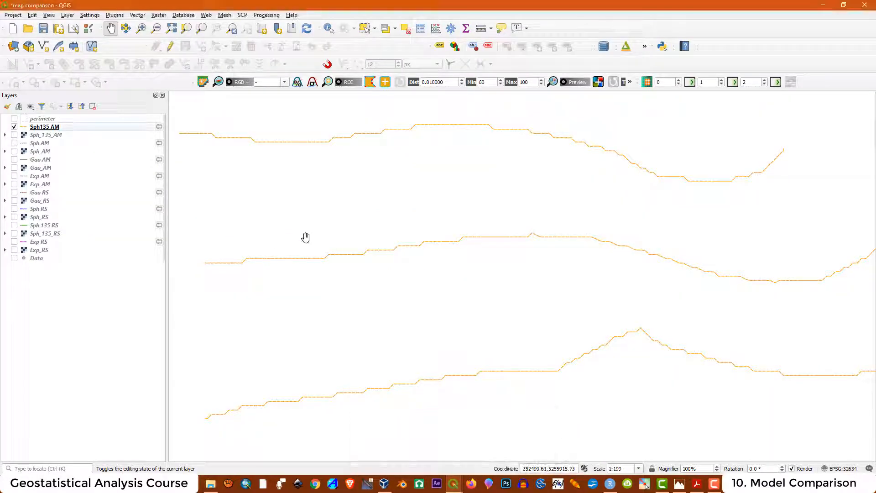
left_click(499, 445)
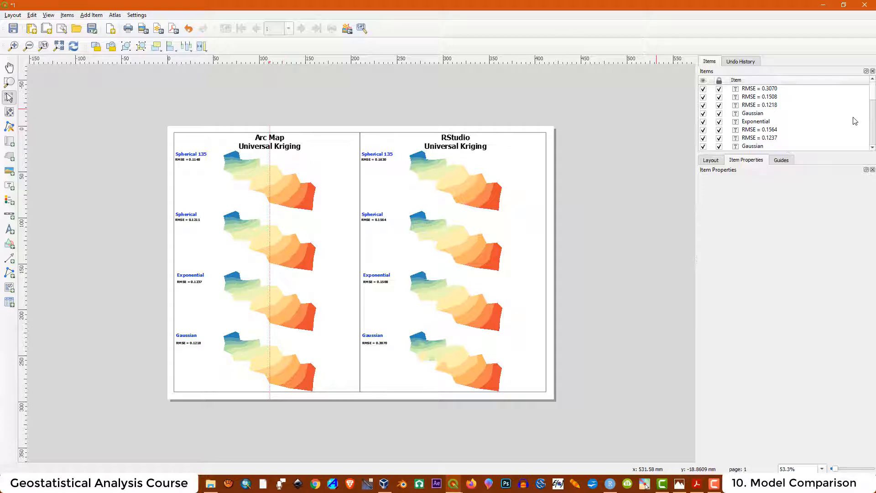
left_click_drag(874, 97, 874, 143)
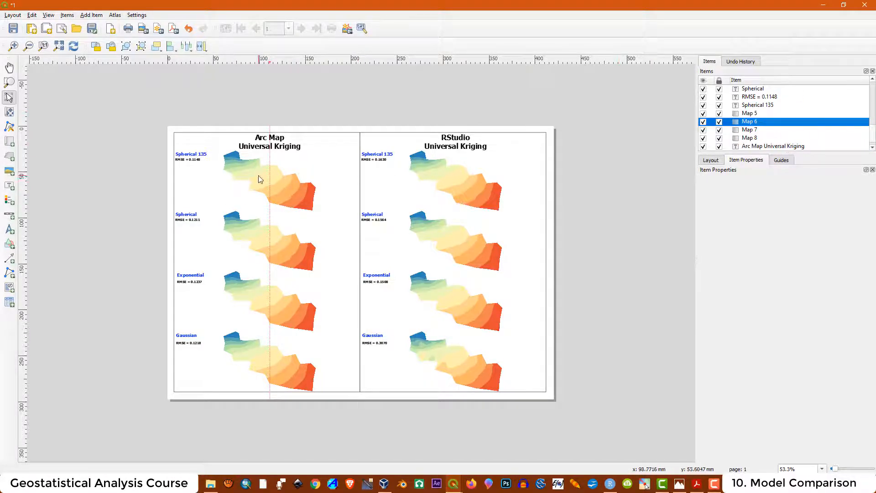
left_click(704, 122)
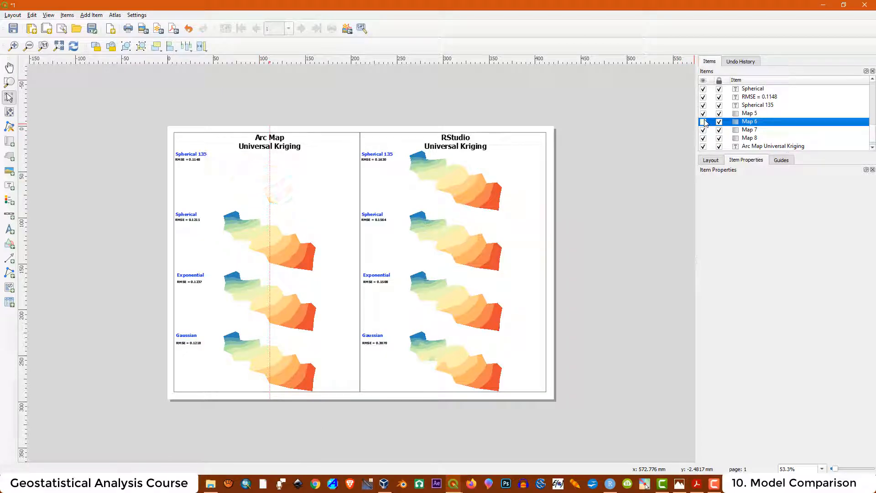
left_click(704, 122)
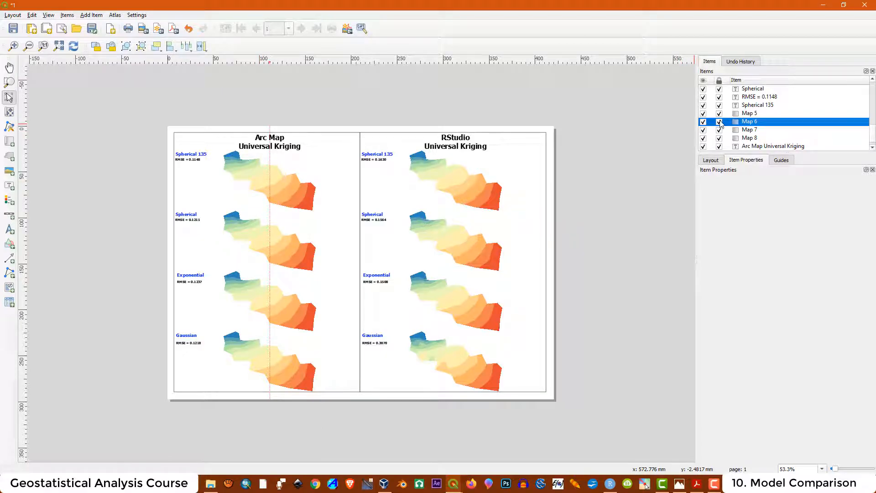
- Untick Lock layers on Map 6 so it follows the canvas, then return to the map window
left_click(719, 122)
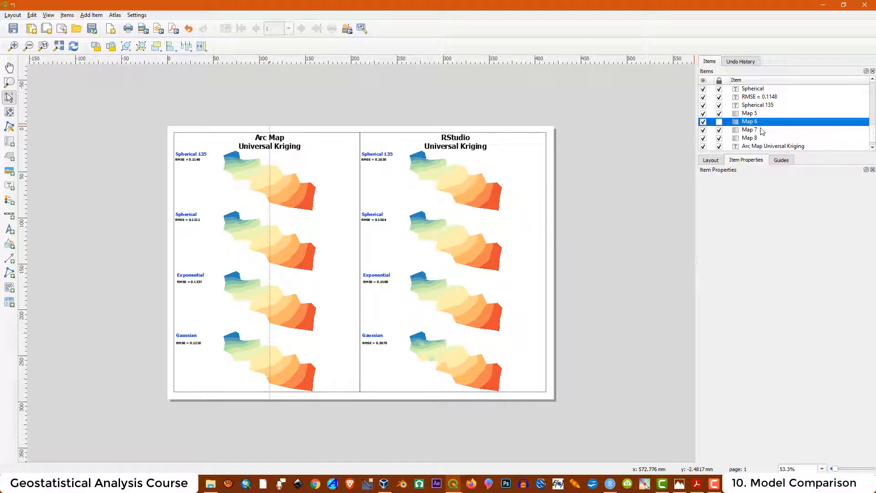
left_click(276, 174)
left_click(713, 311)
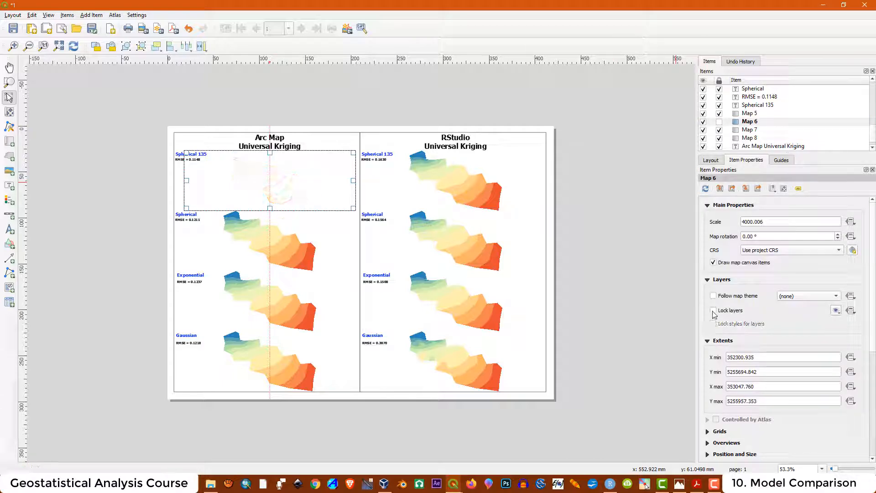
mouse_move(470, 484)
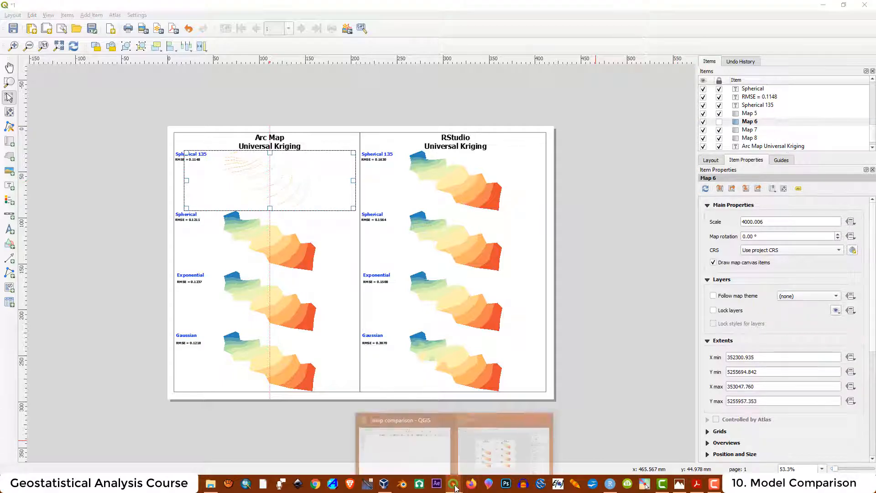
left_click(412, 417)
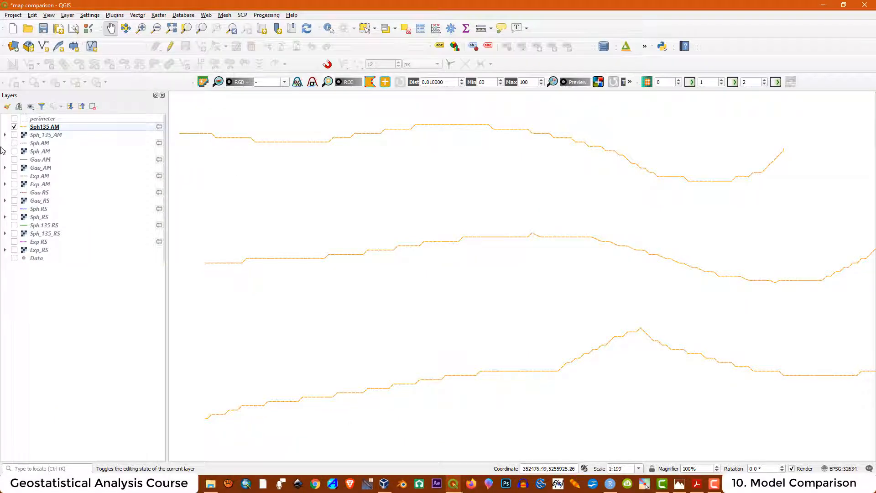
- Show the Sph 135 RS contours on top of the Sph_135_AM raster, then check the layout
left_click(15, 128)
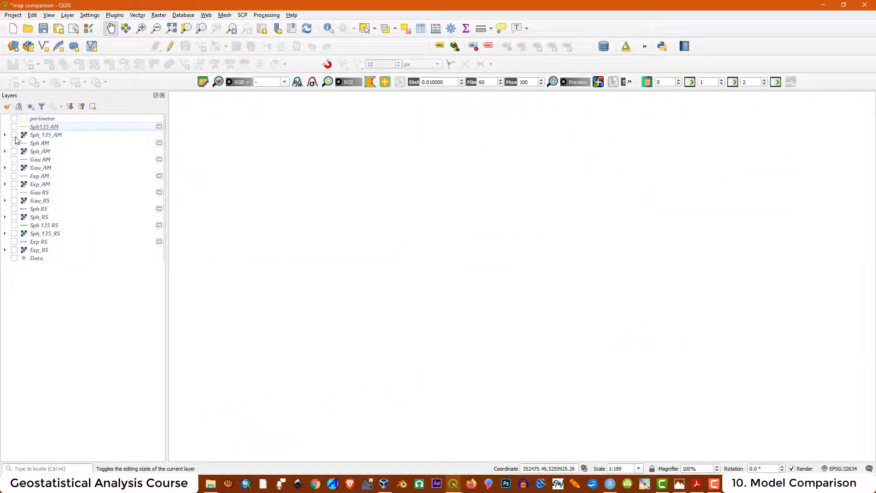
left_click(14, 135)
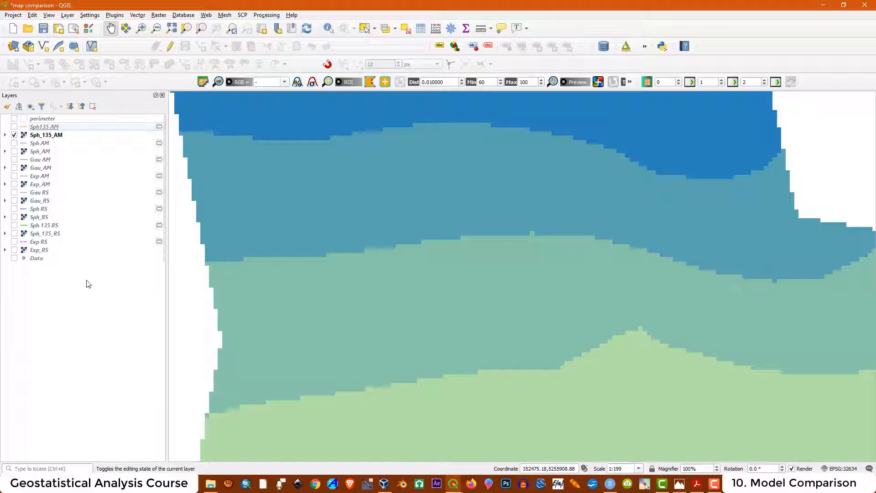
left_click(38, 228)
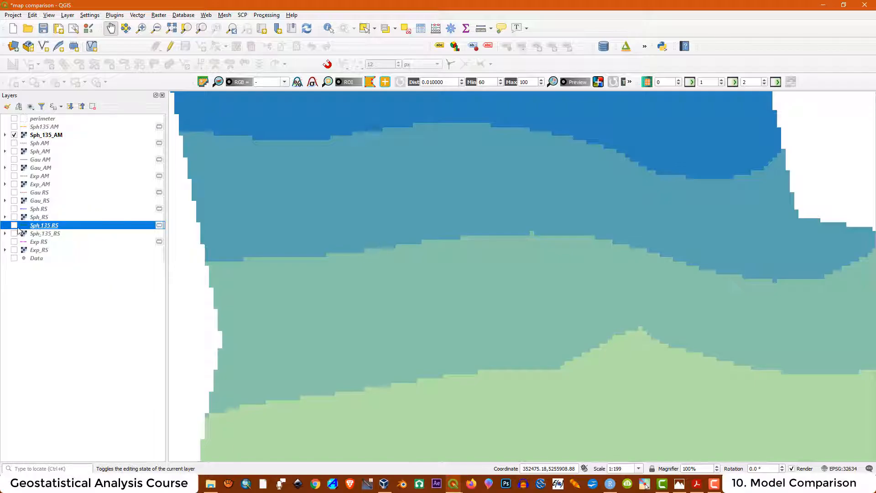
left_click(13, 225)
mouse_move(50, 228)
left_mouse_down()
mouse_move(71, 173)
mouse_move(72, 133)
left_mouse_up()
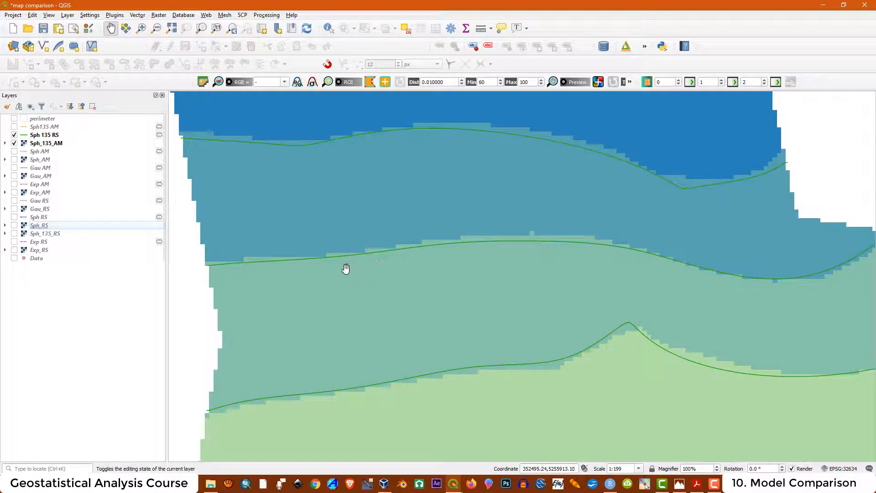
scroll(346, 269, "down", 3)
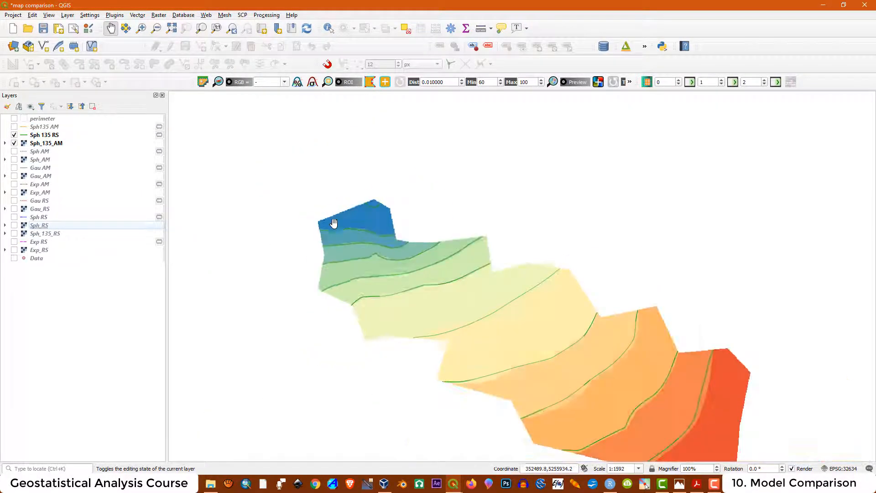
scroll(404, 215, "down", 1)
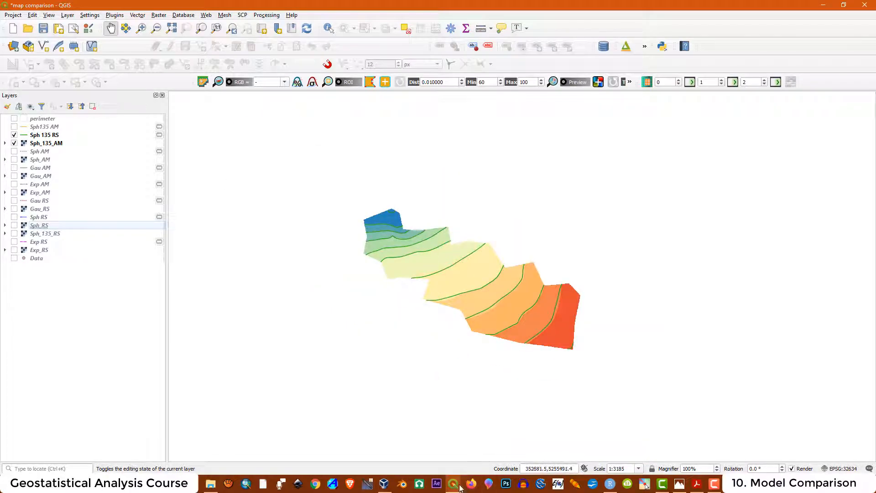
mouse_move(454, 484)
left_click(500, 414)
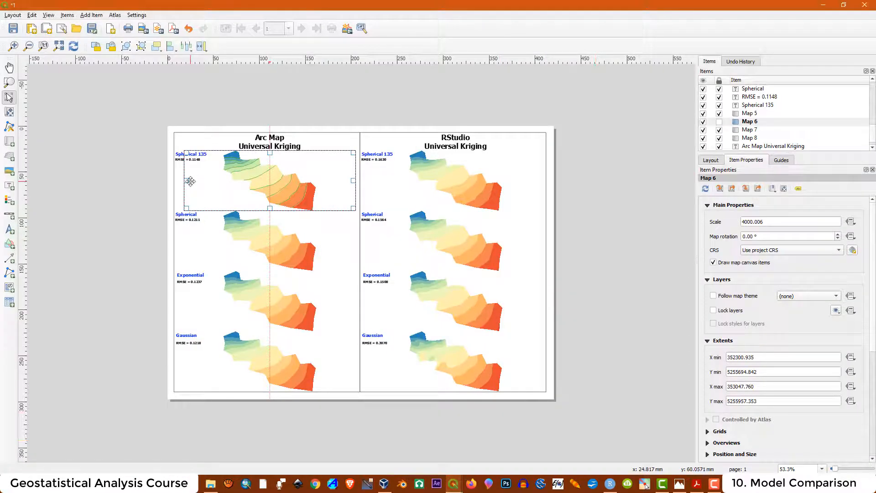